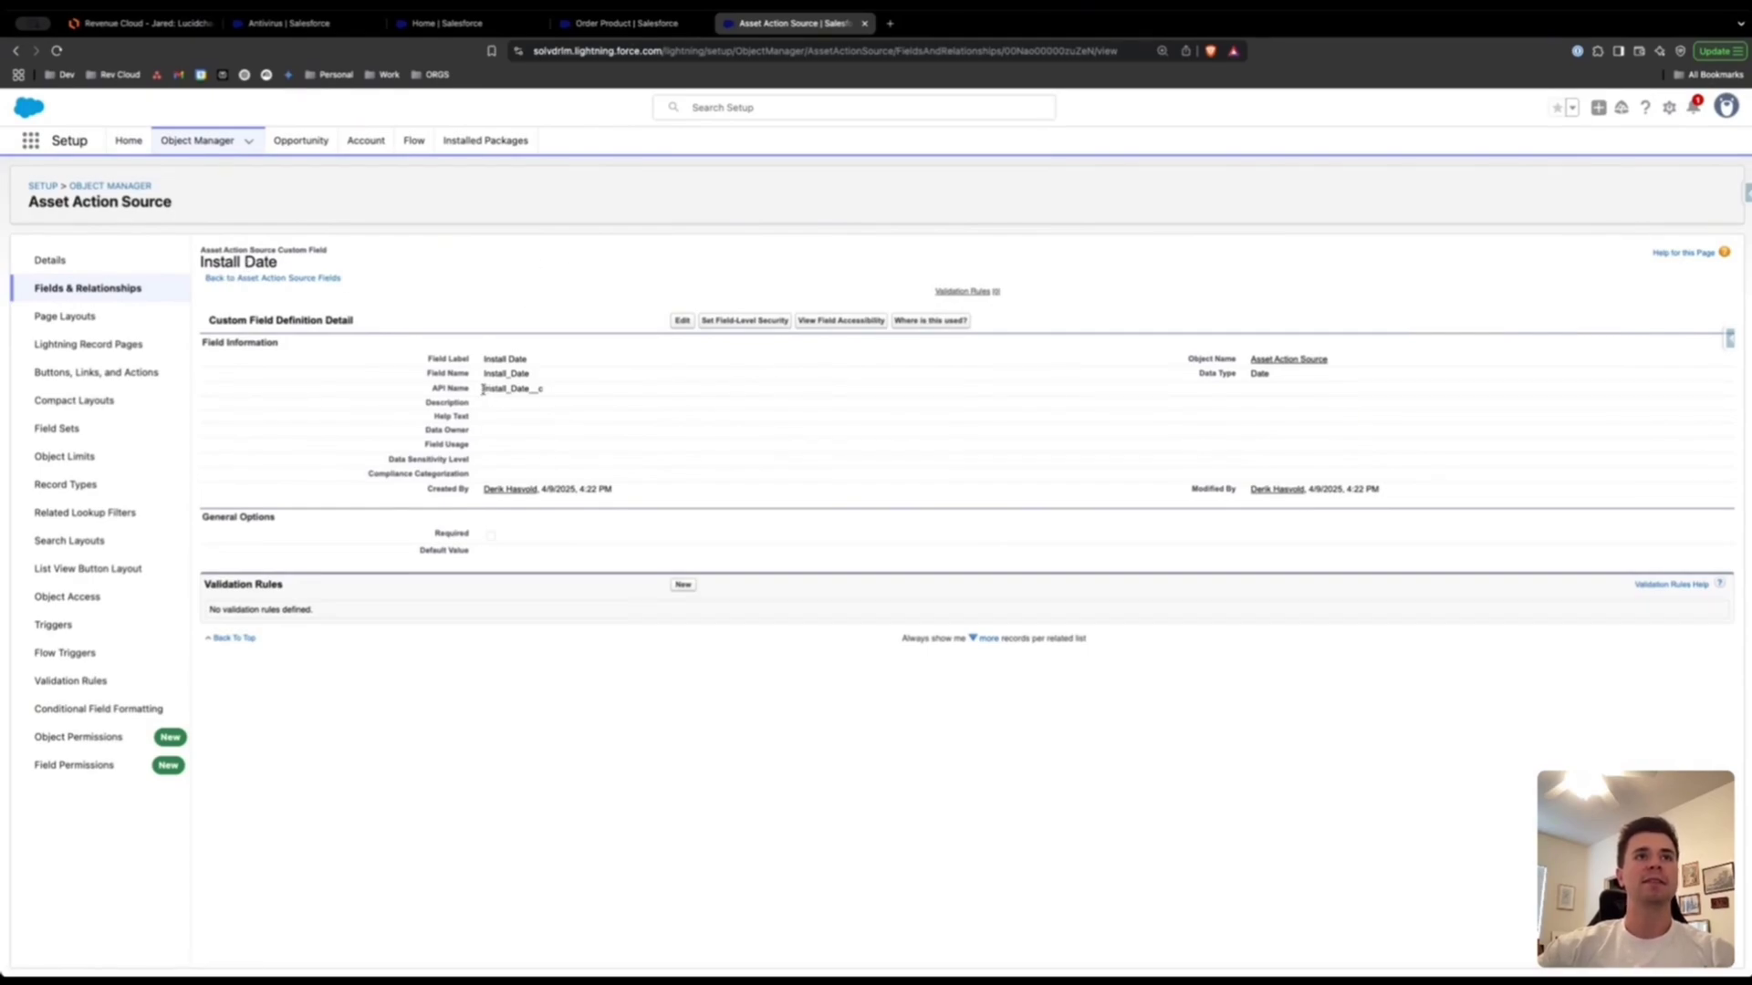
- Open the PricingTransactionCD context definition for editing and advance to the Edit Attributes stage
click(619, 27)
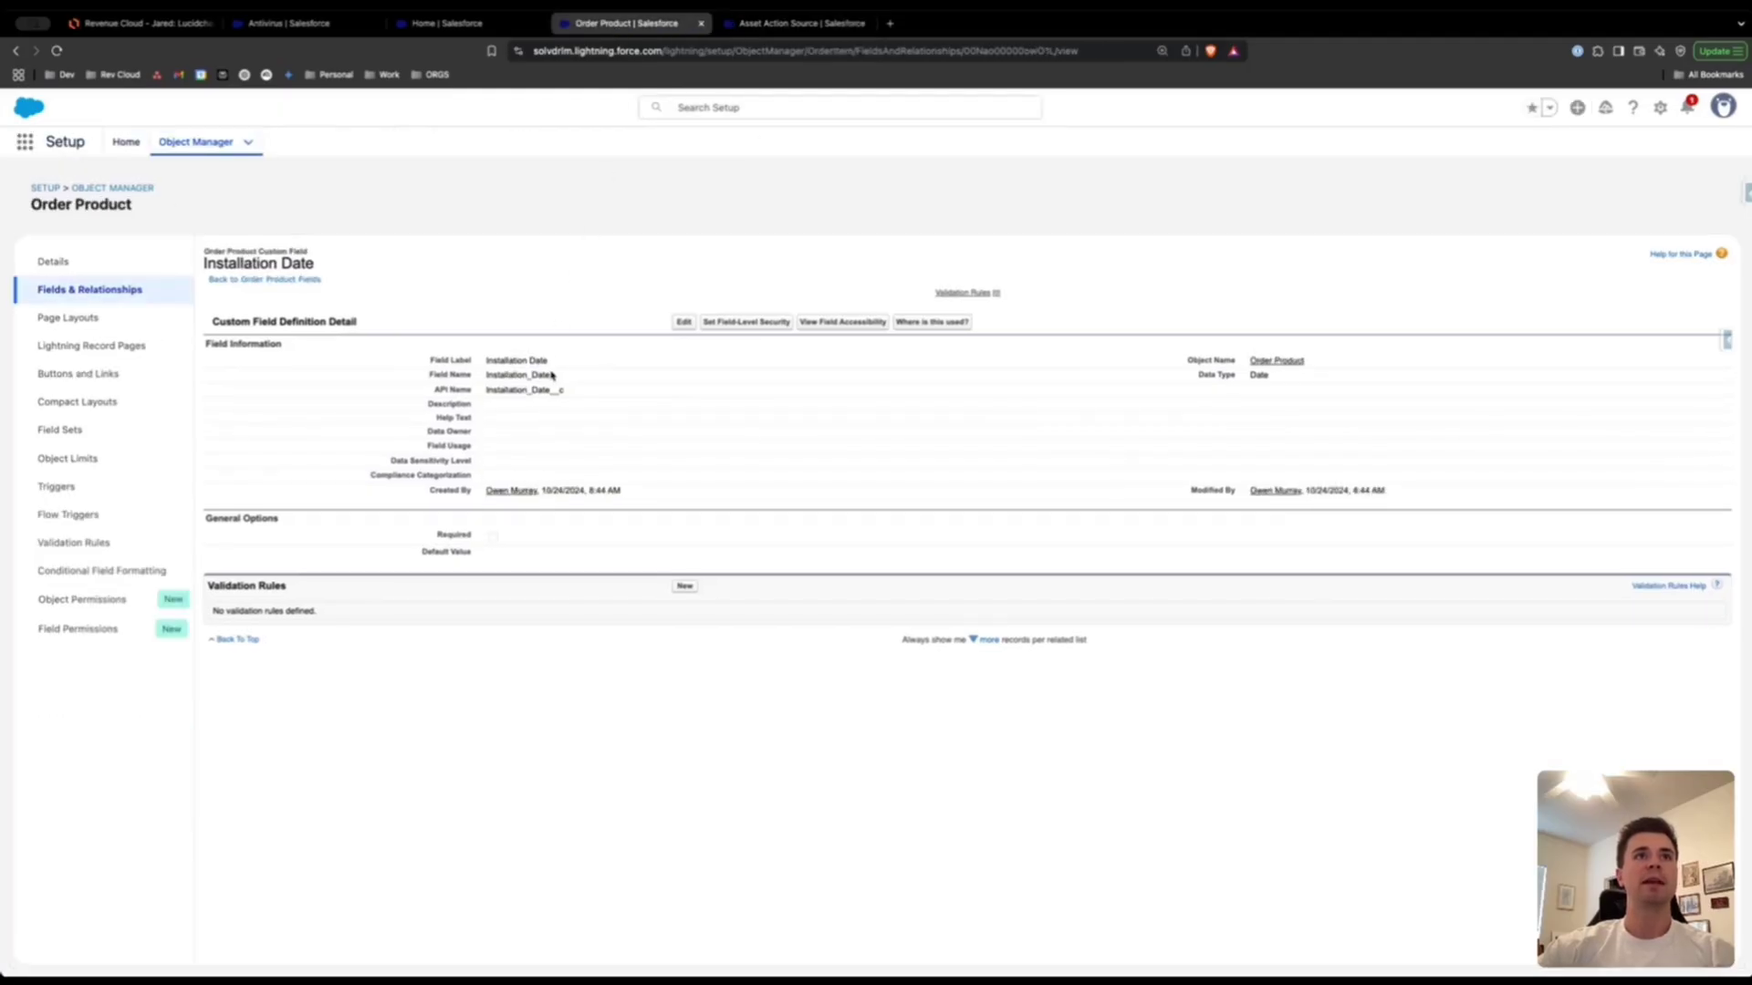
click(448, 24)
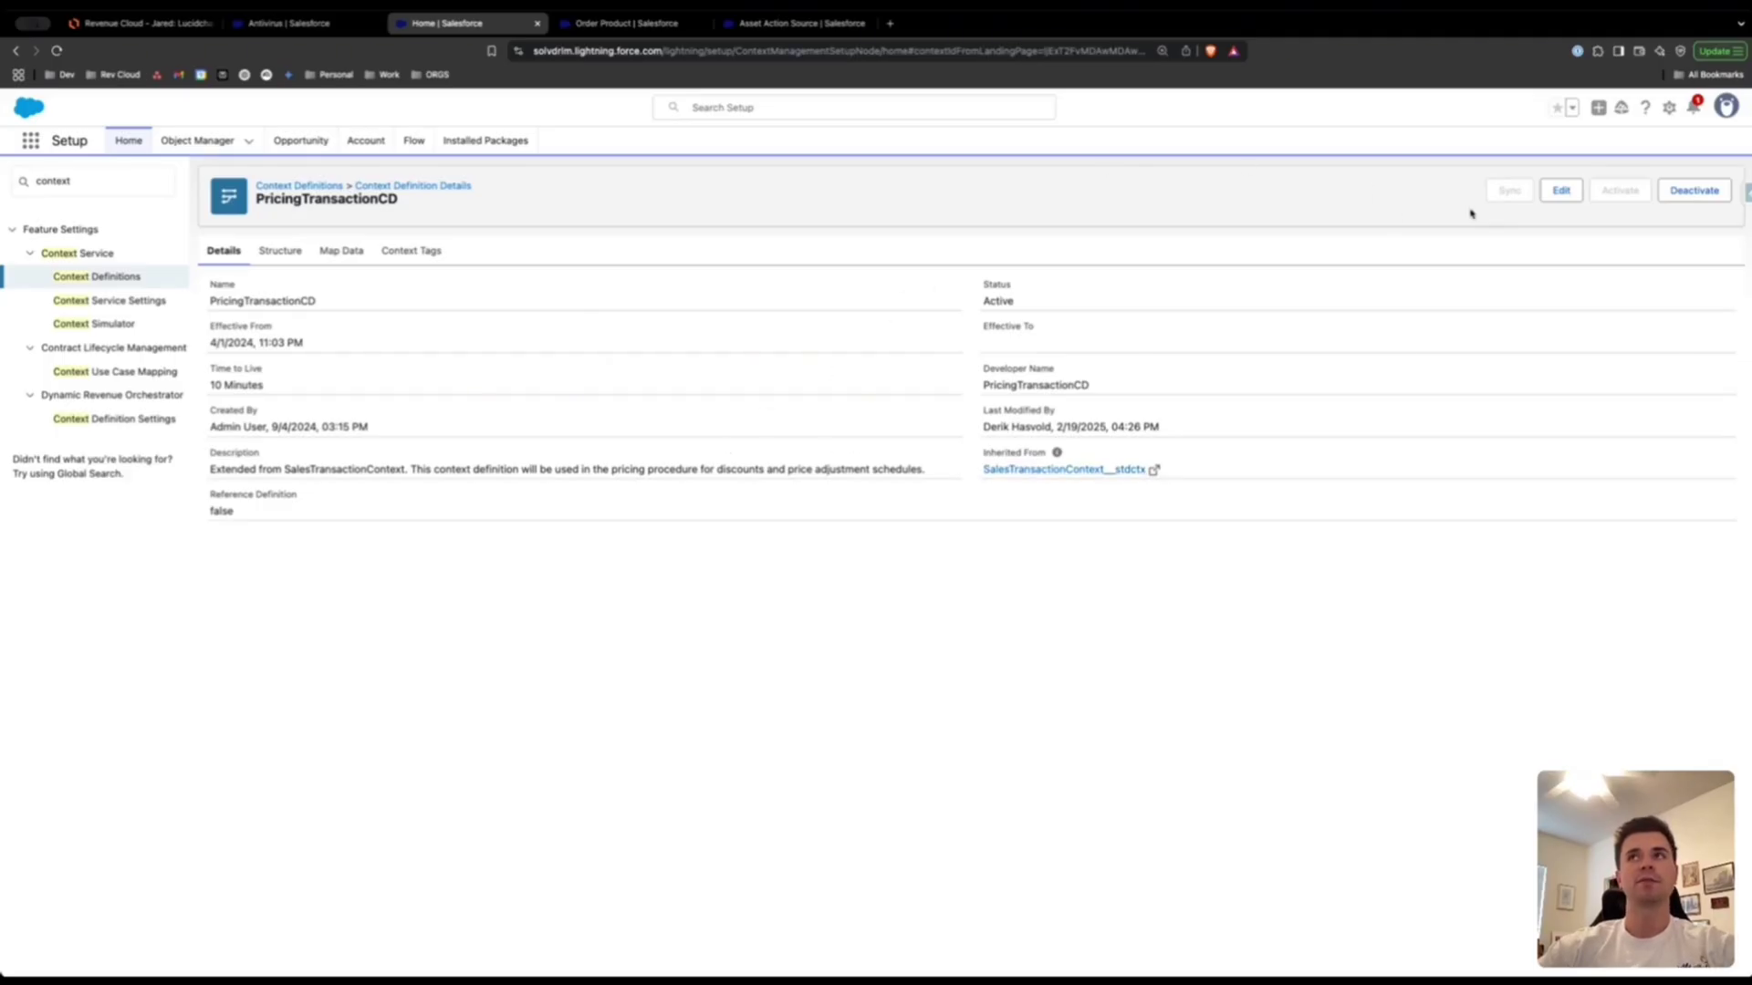
click(1556, 192)
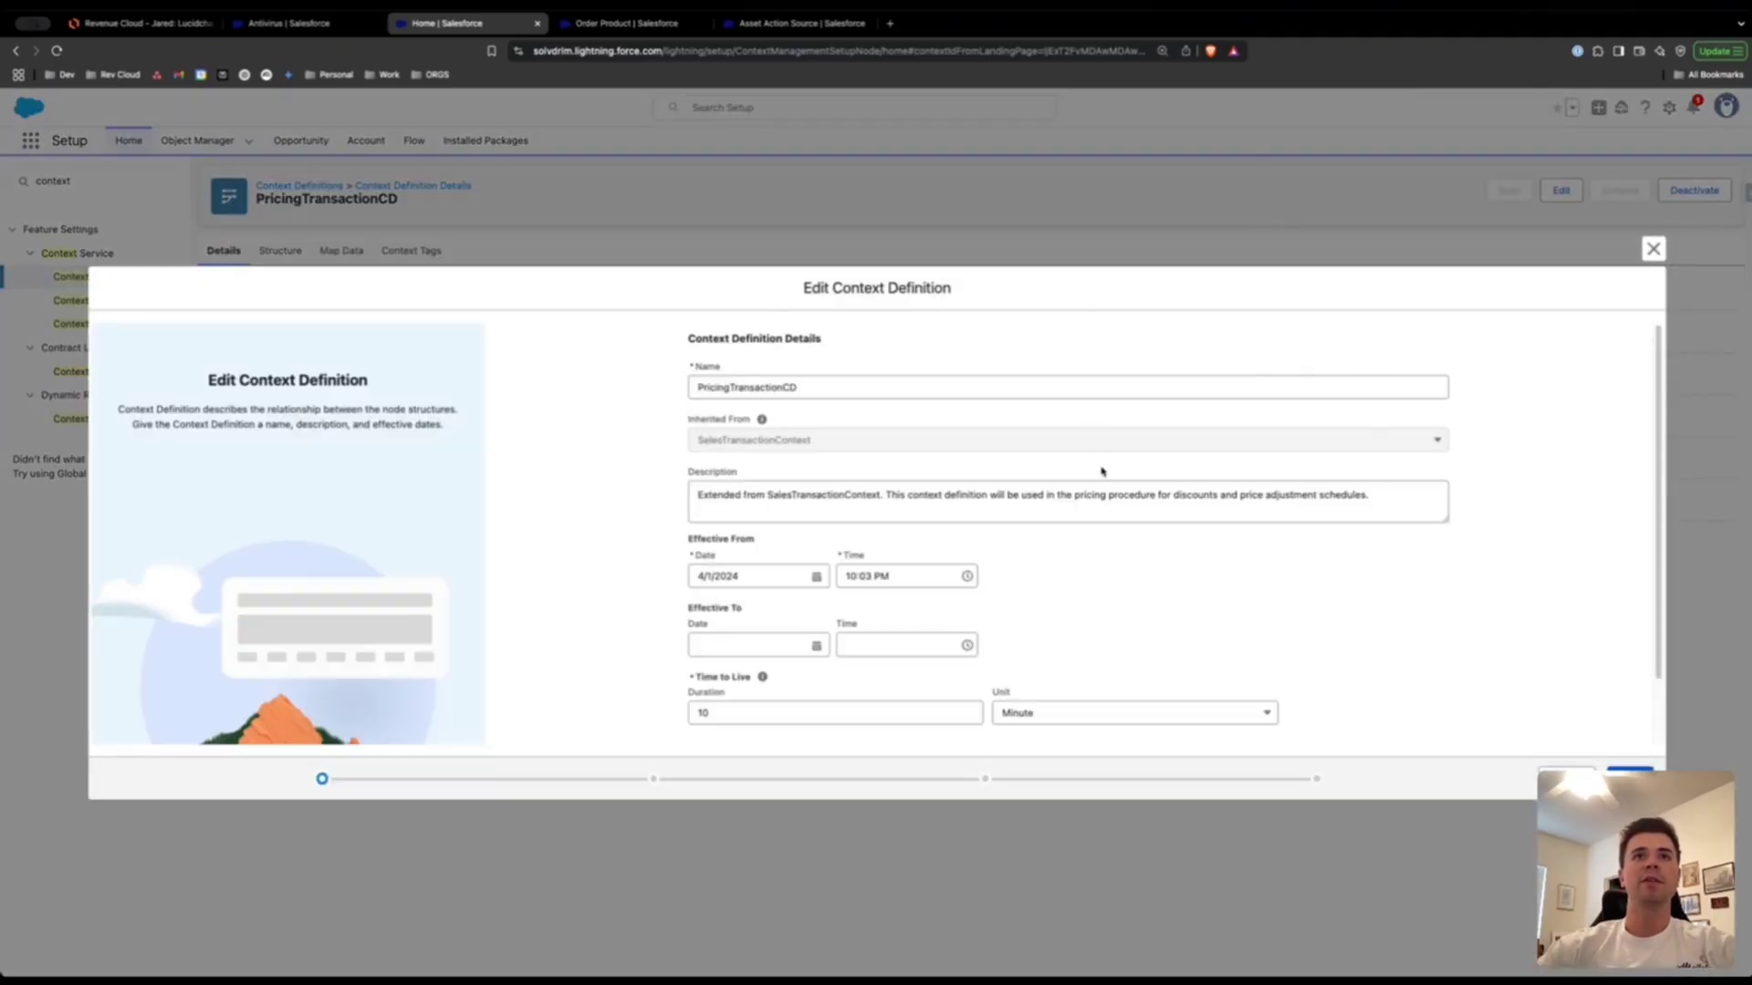
click(1630, 778)
click(1630, 776)
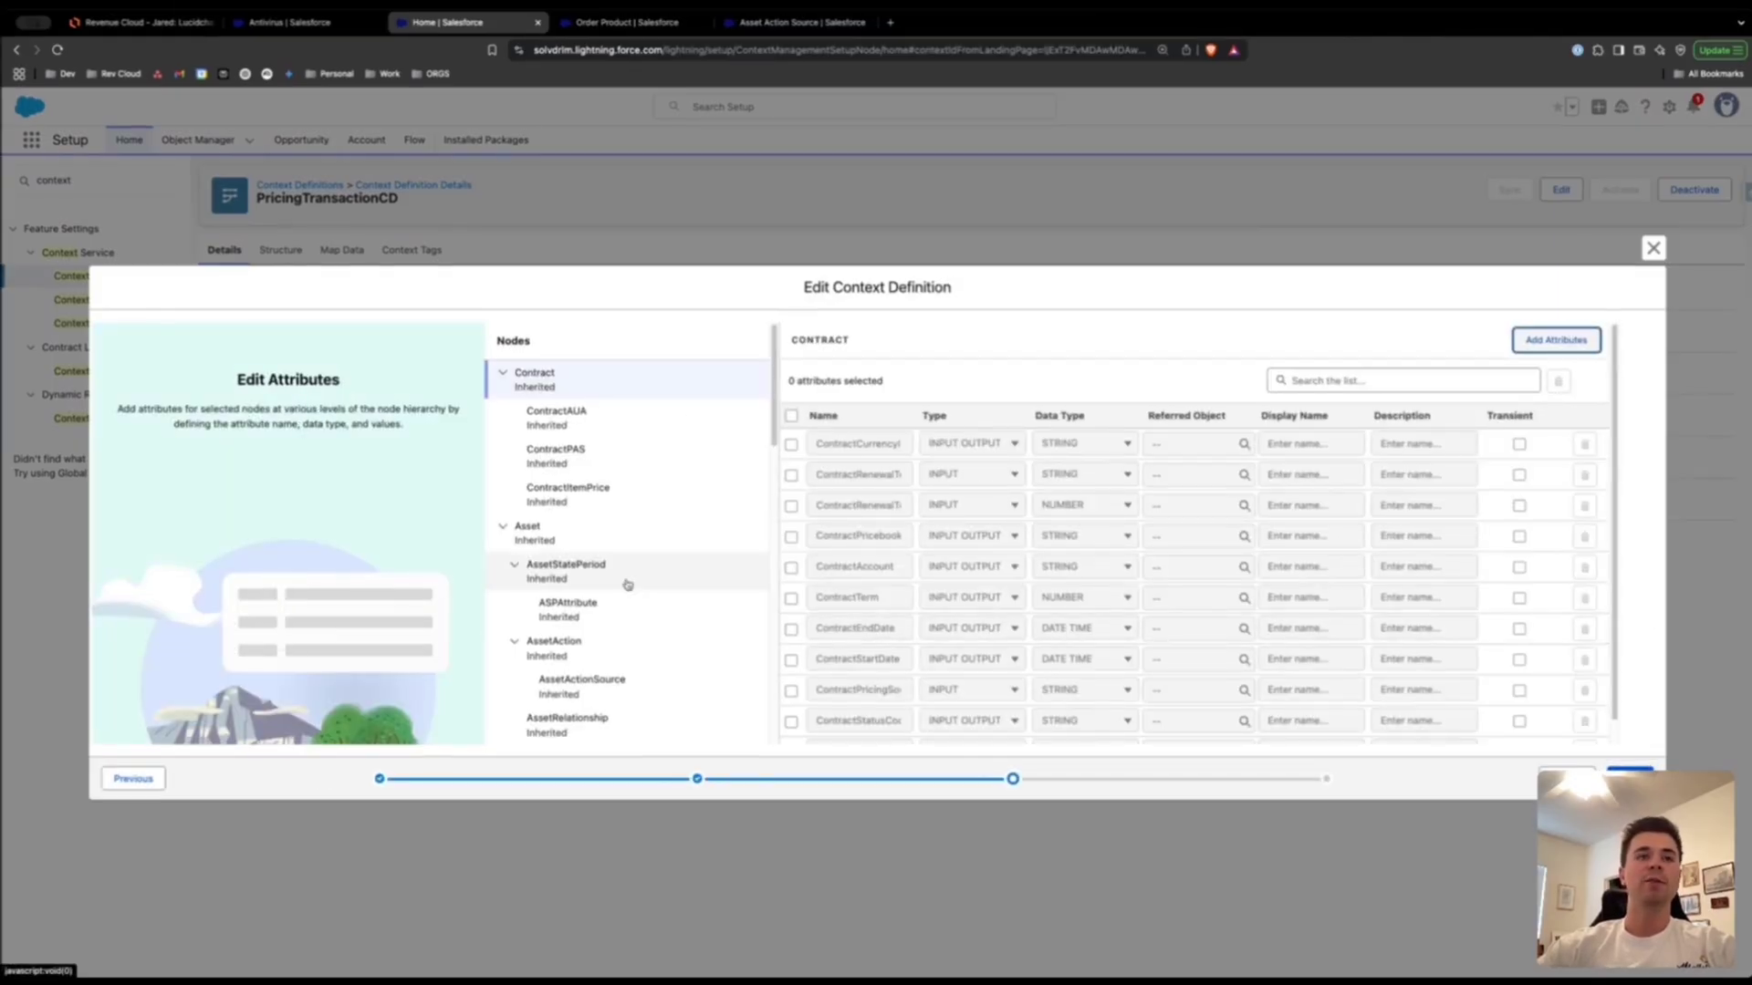
- Add an attribute InstallationDate to the SalesTransactionItem node with type INPUT OUTPUT and data type DATE
scroll(626, 581, down, 10)
scroll(609, 453, up, 5)
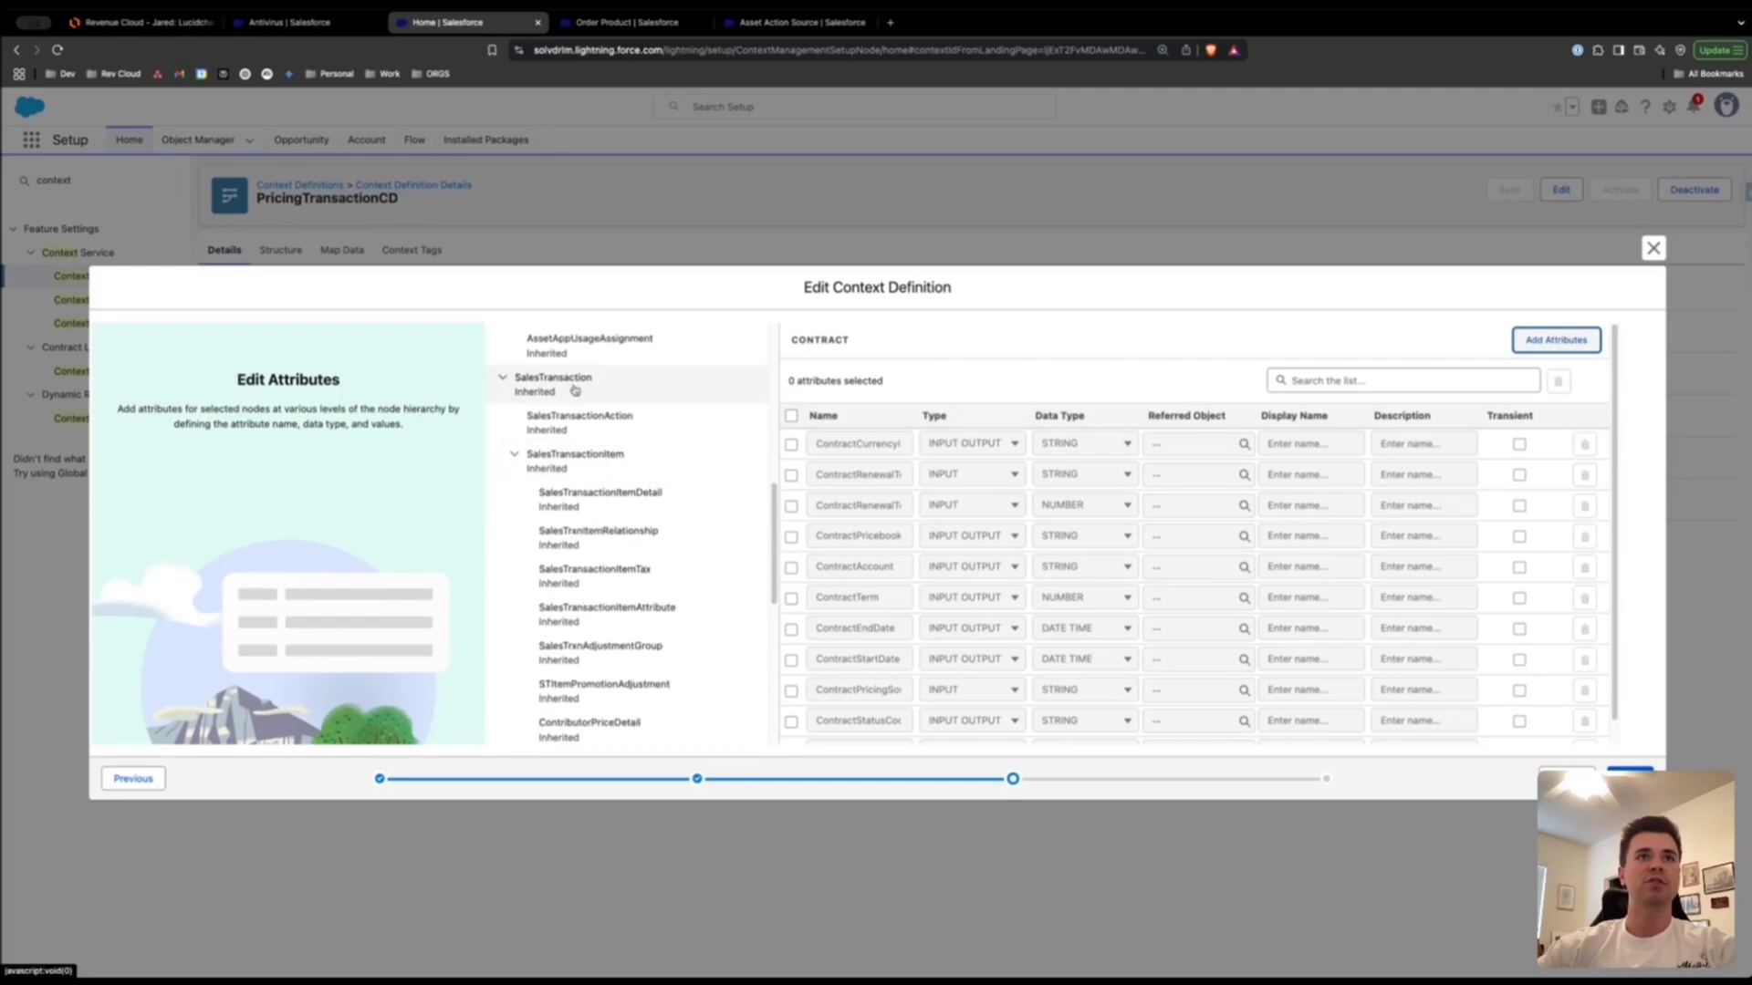
click(582, 458)
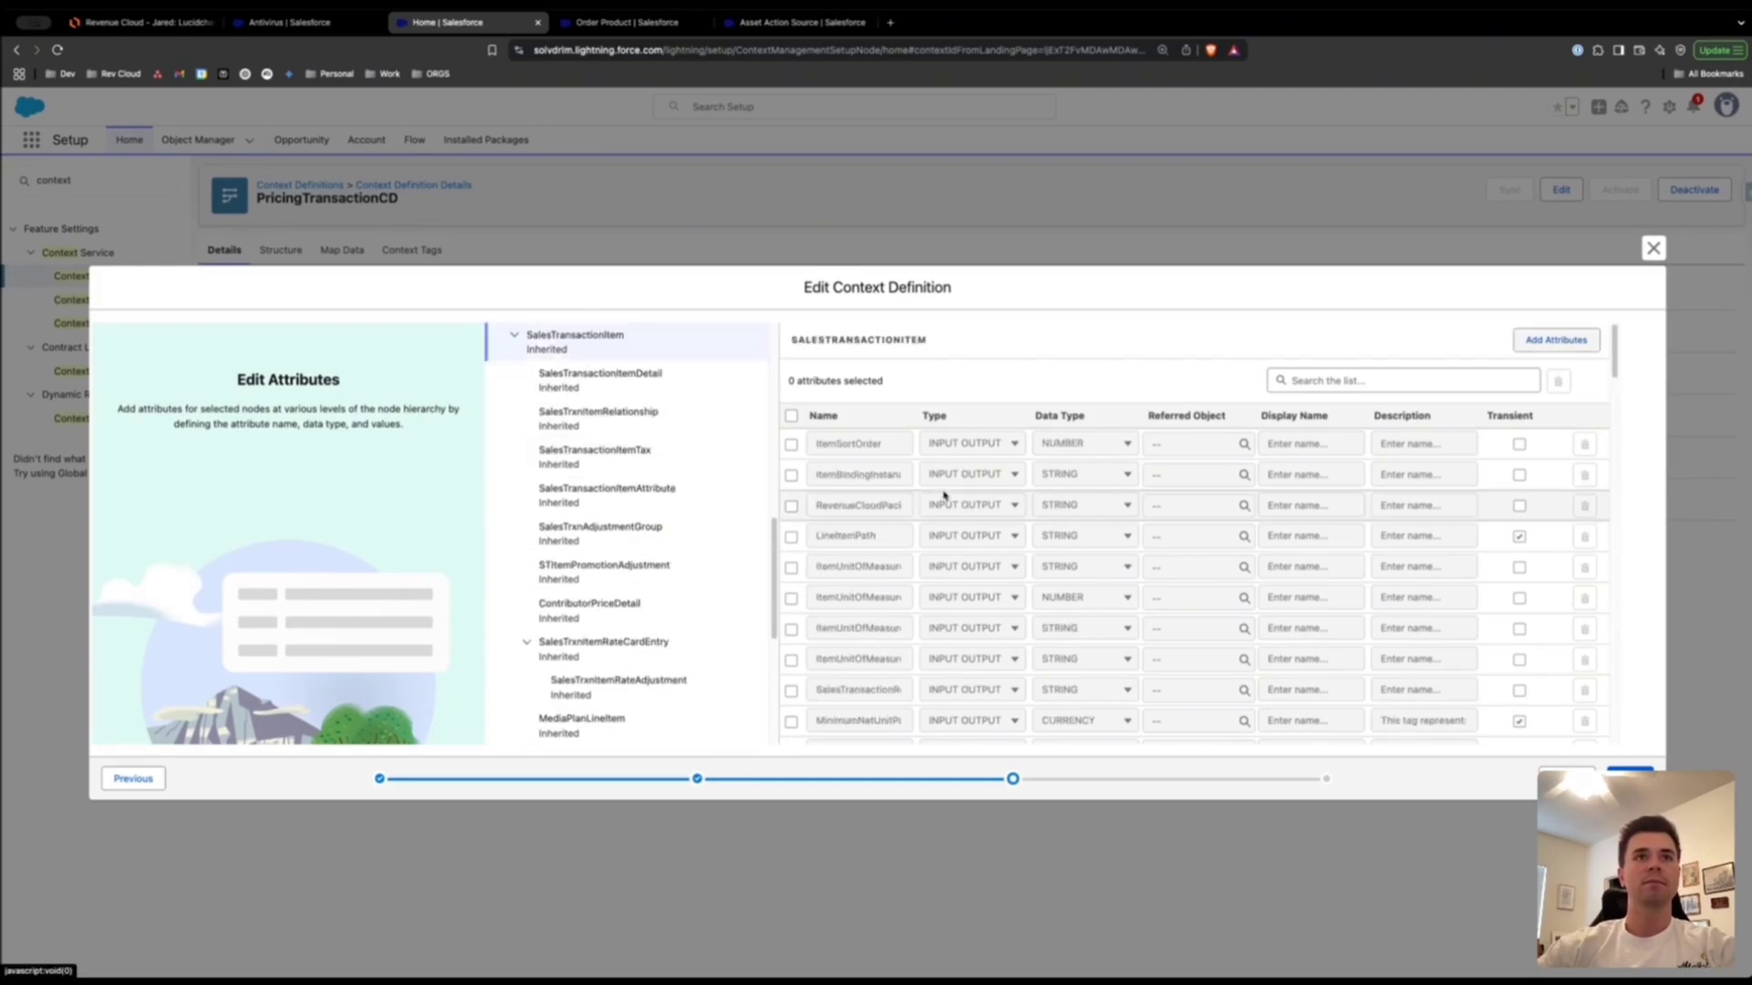
click(1555, 340)
click(821, 444)
text(InstallationDate)
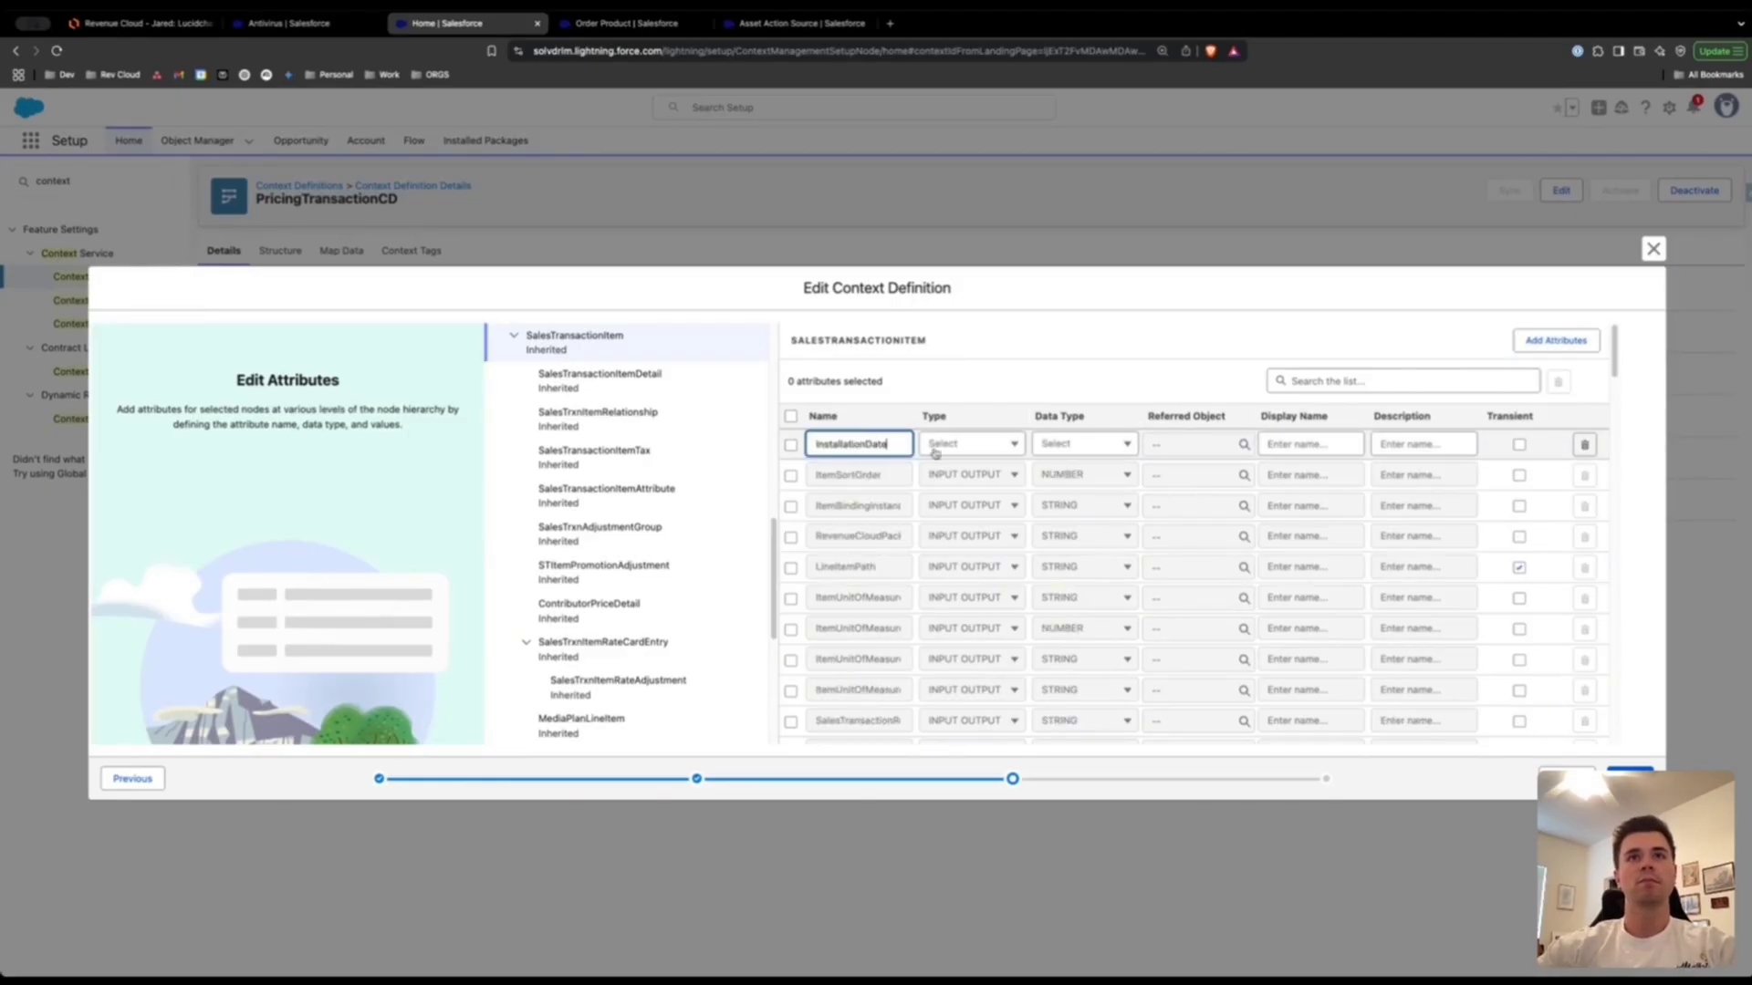
click(934, 450)
click(984, 511)
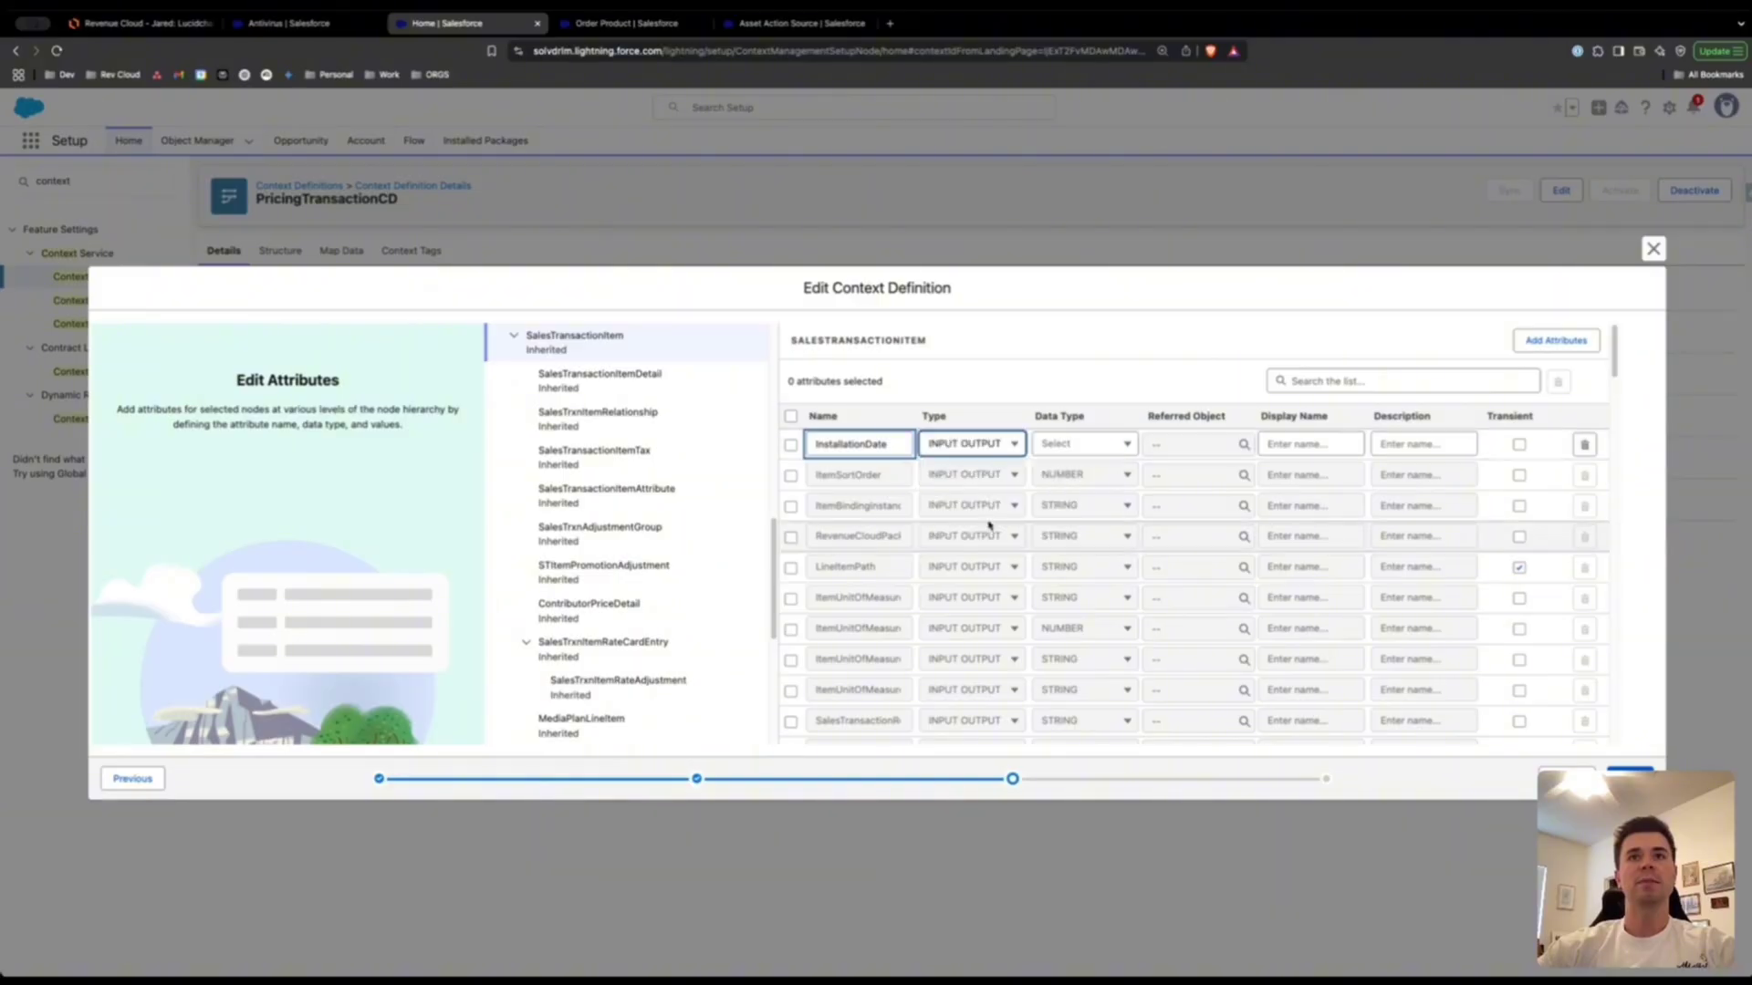
click(1079, 447)
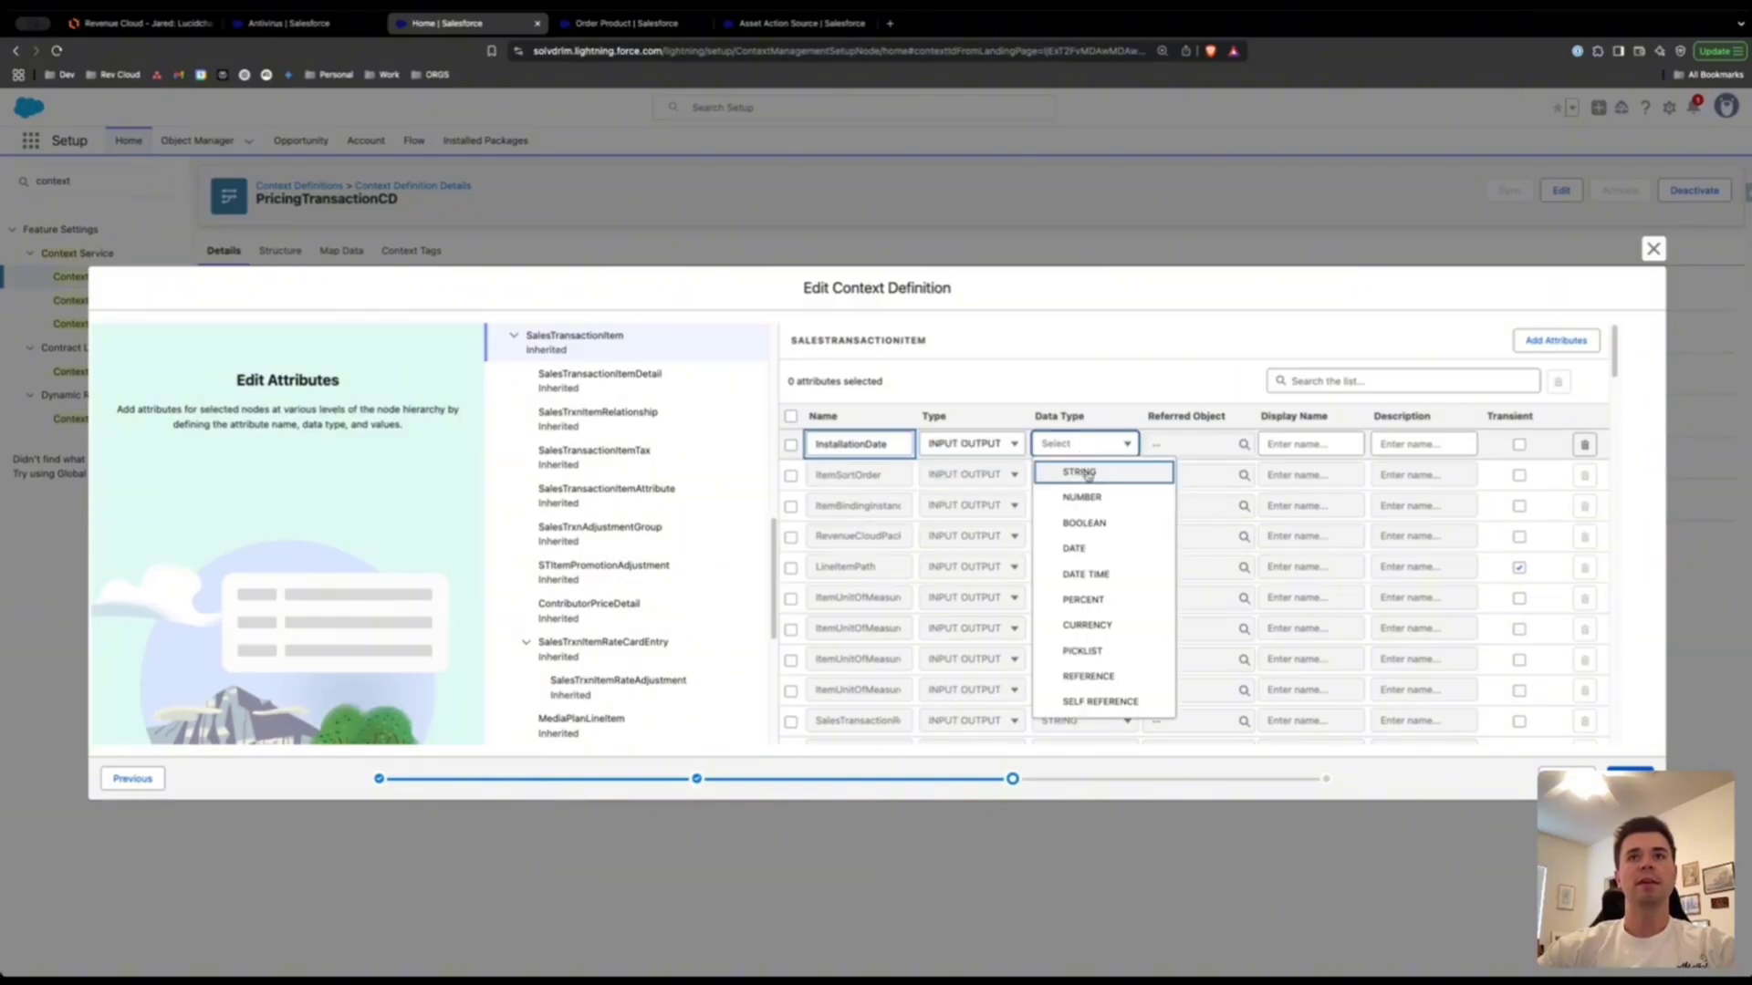
click(1108, 551)
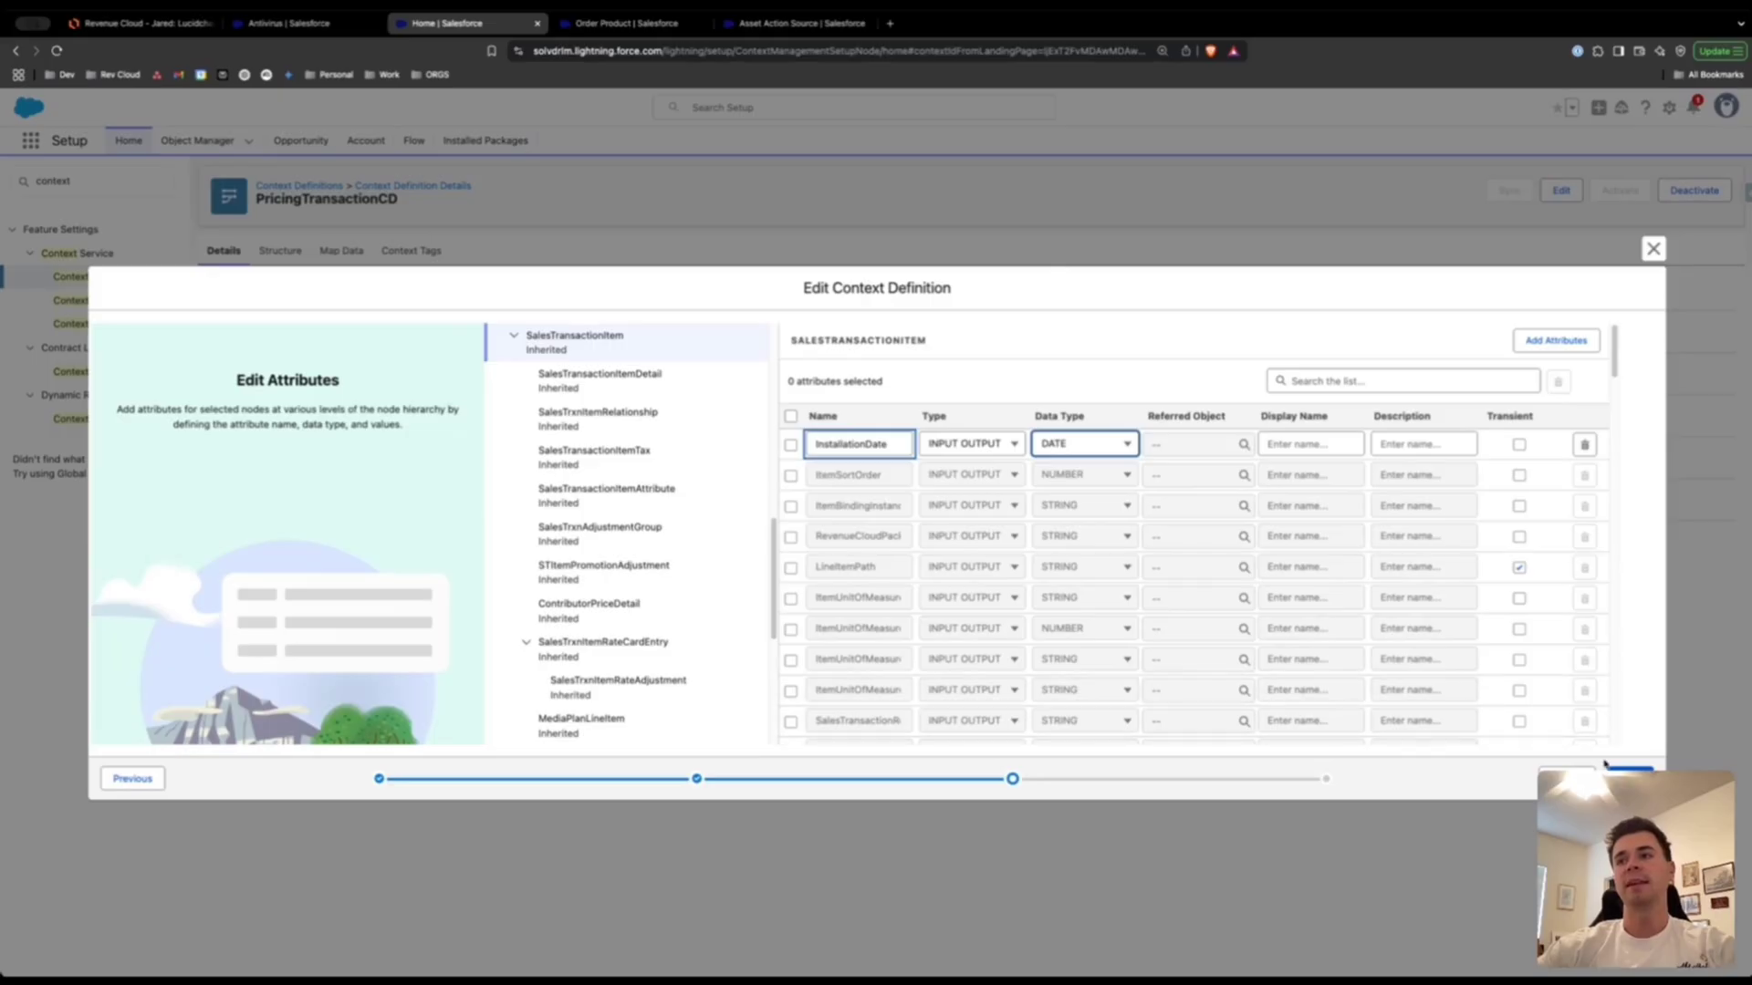
click(1629, 775)
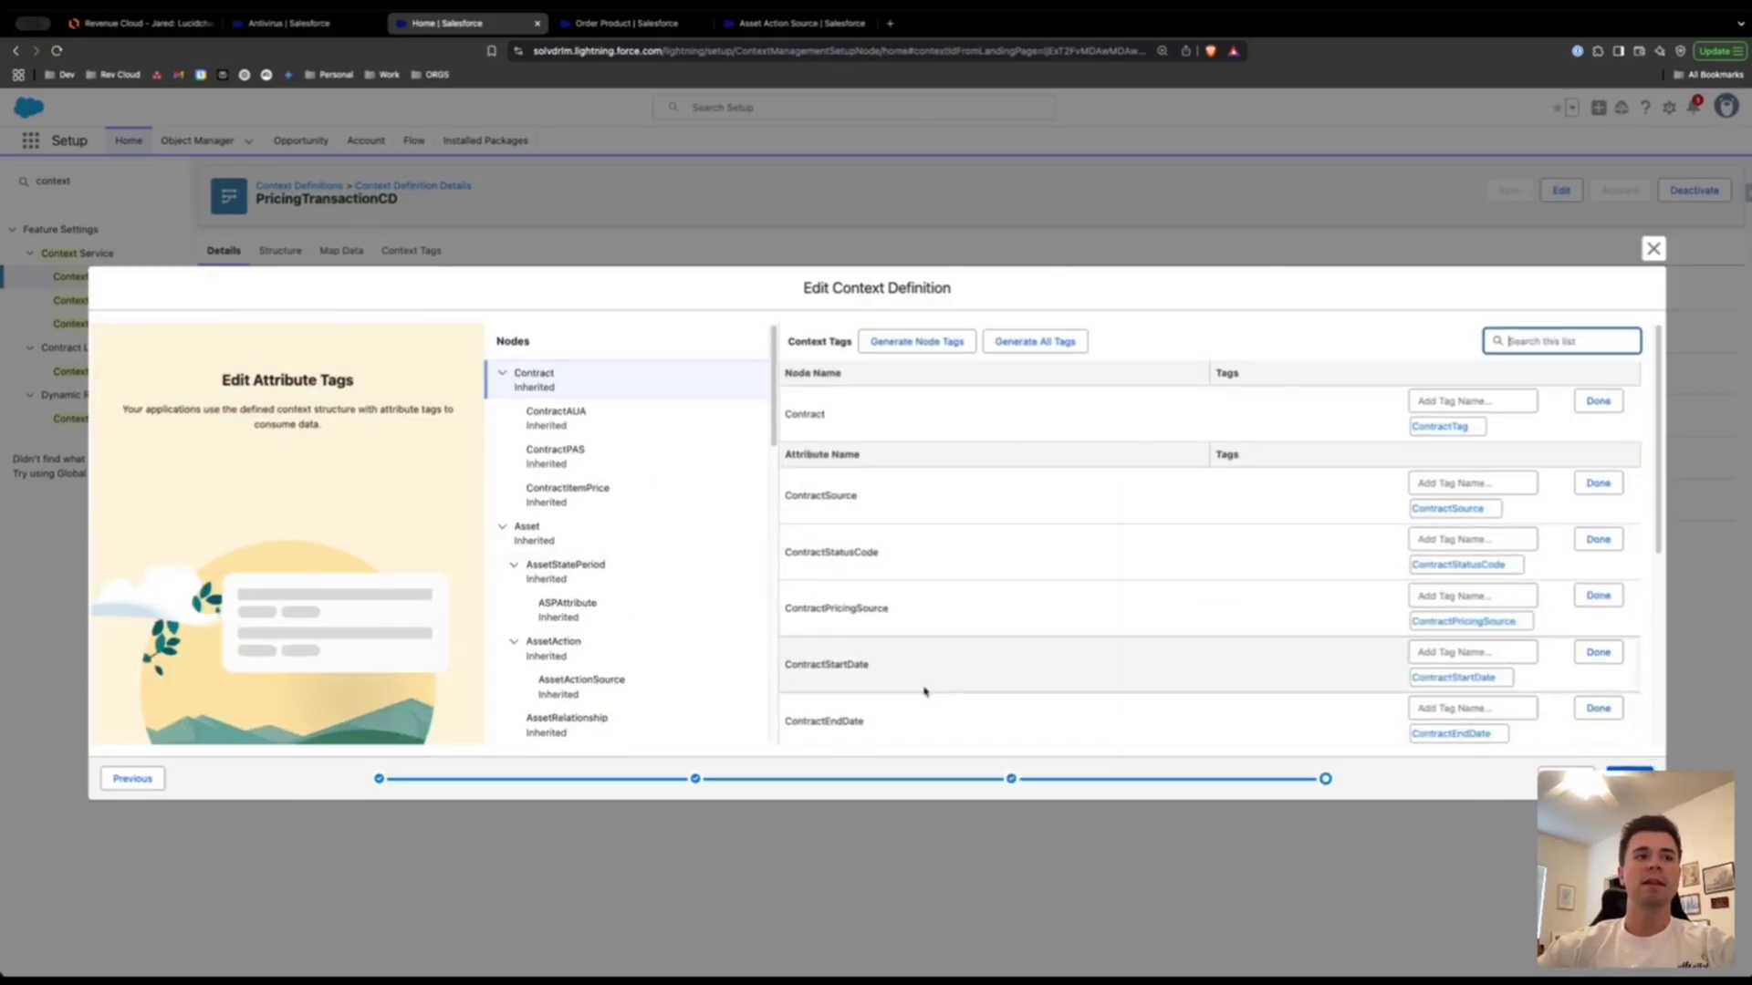
- Return to Edit Attributes and add an InstallationDate attribute to the AssetActionSource node with type INPUT OUTPUT and data type DATE
click(153, 777)
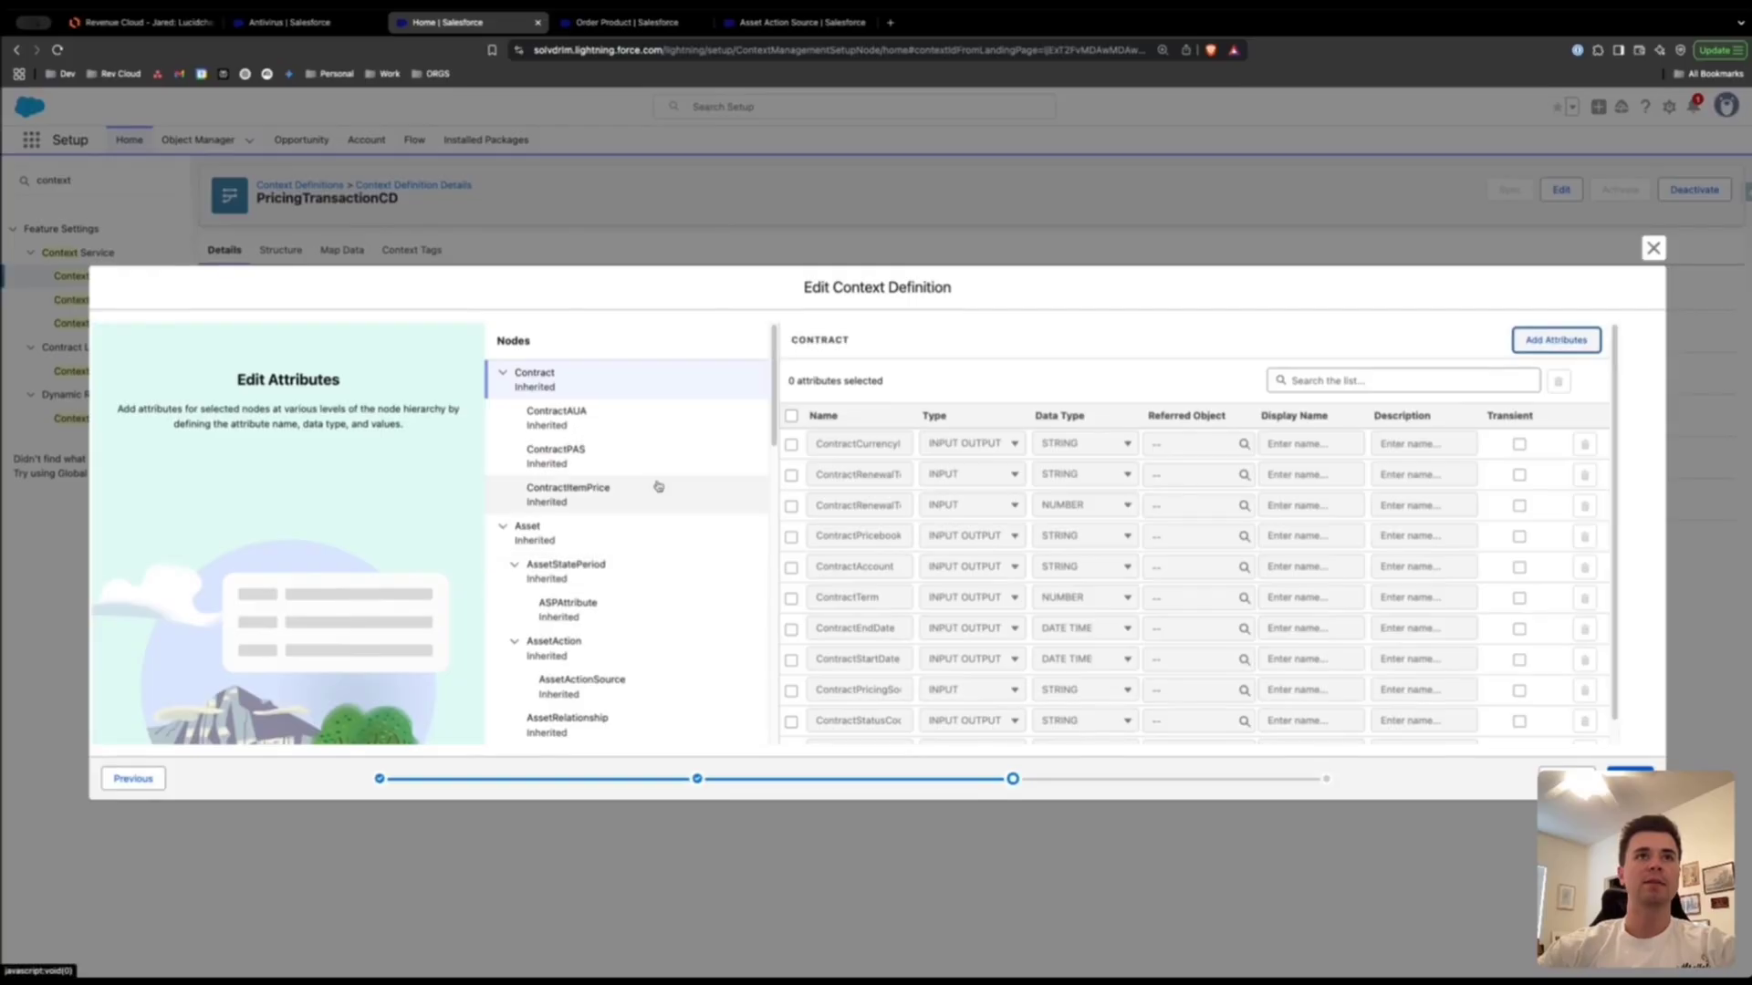
scroll(657, 485, down, 5)
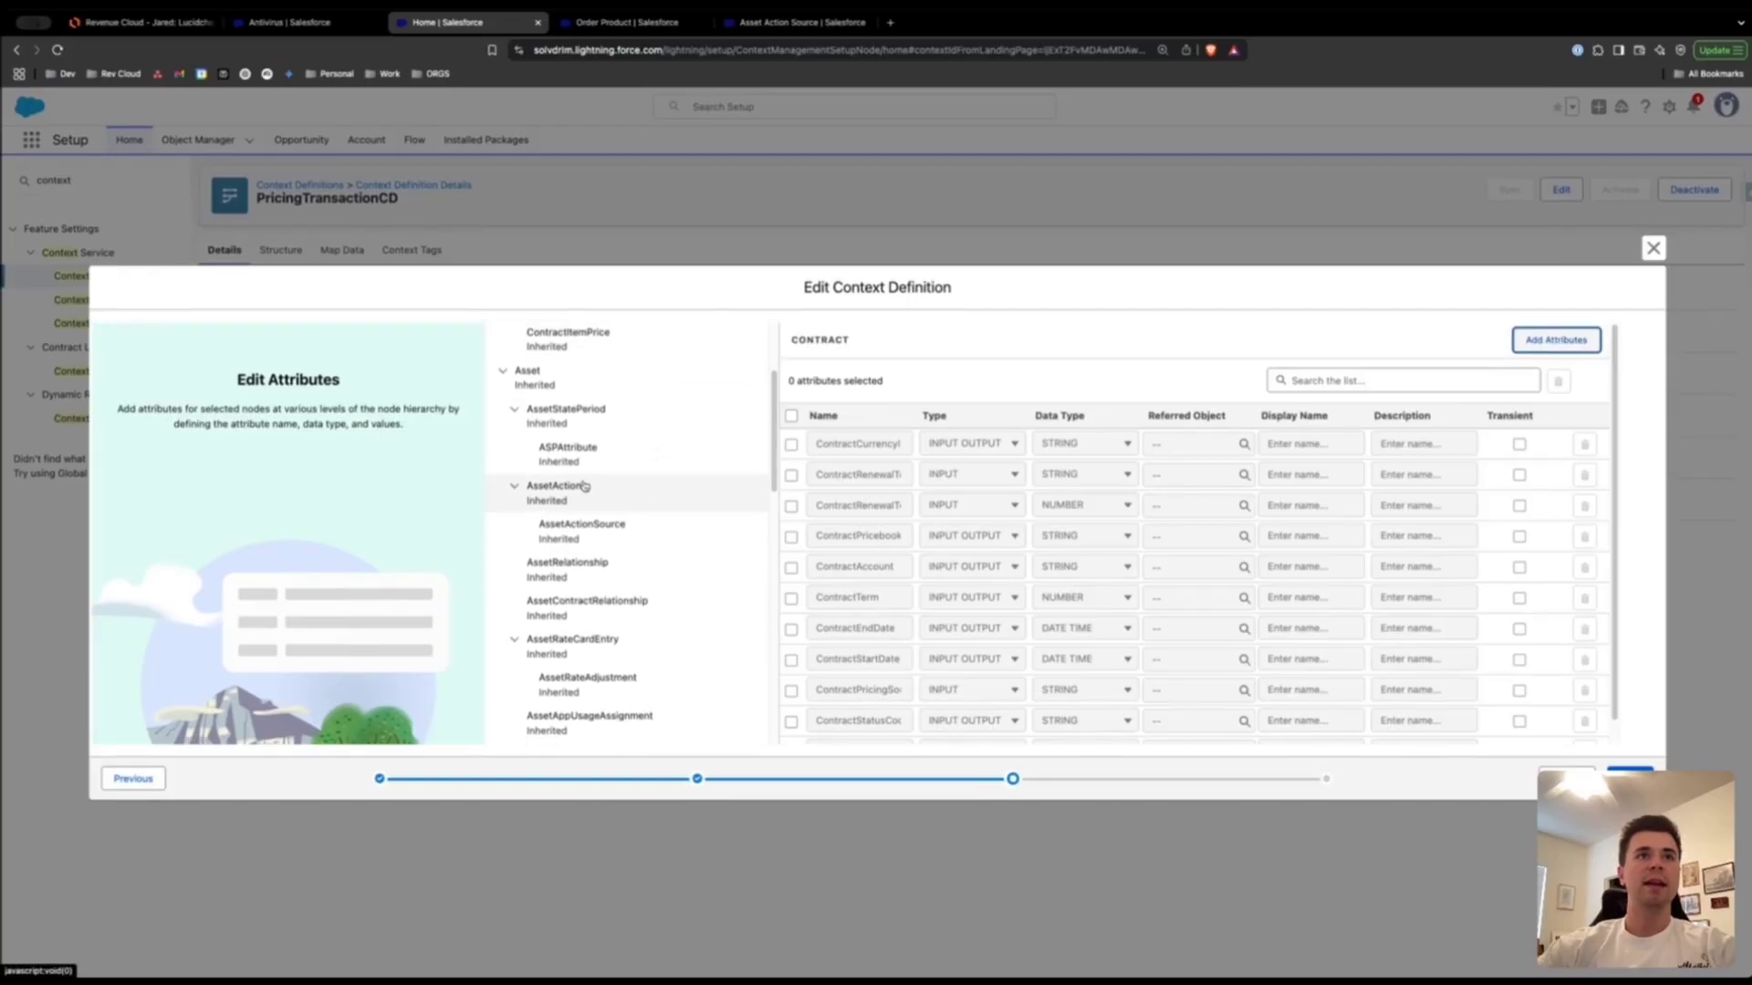
scroll(593, 539, down, 1)
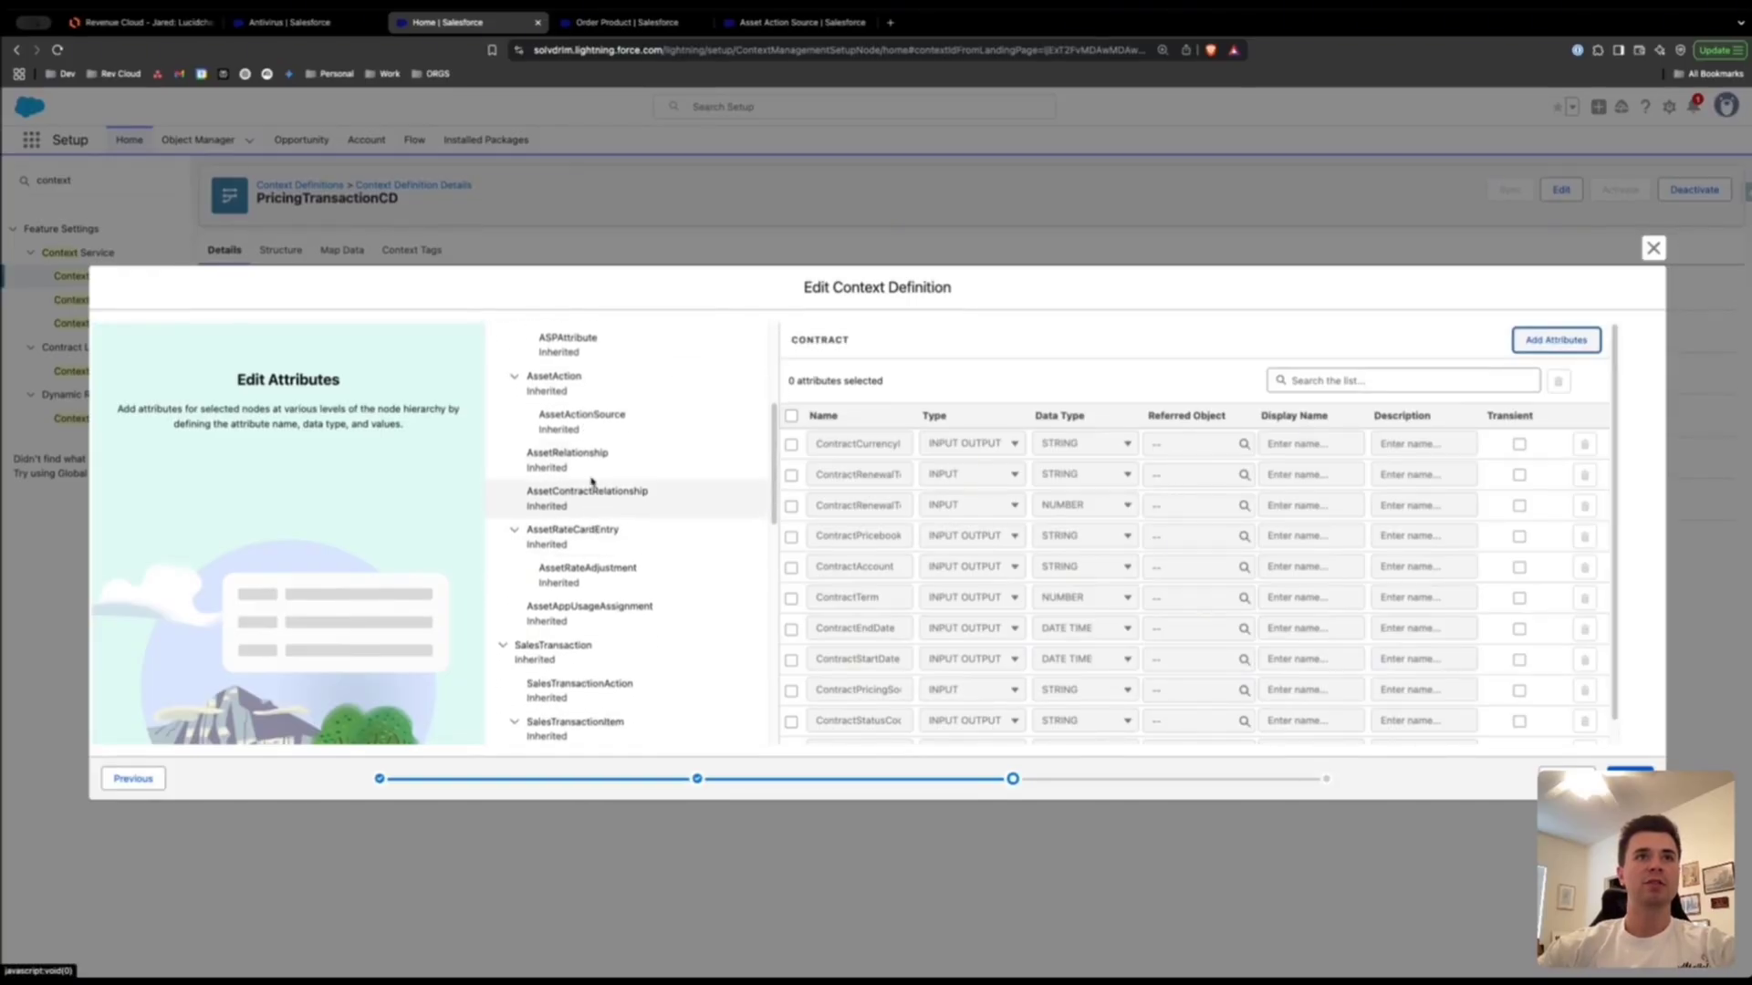
click(584, 420)
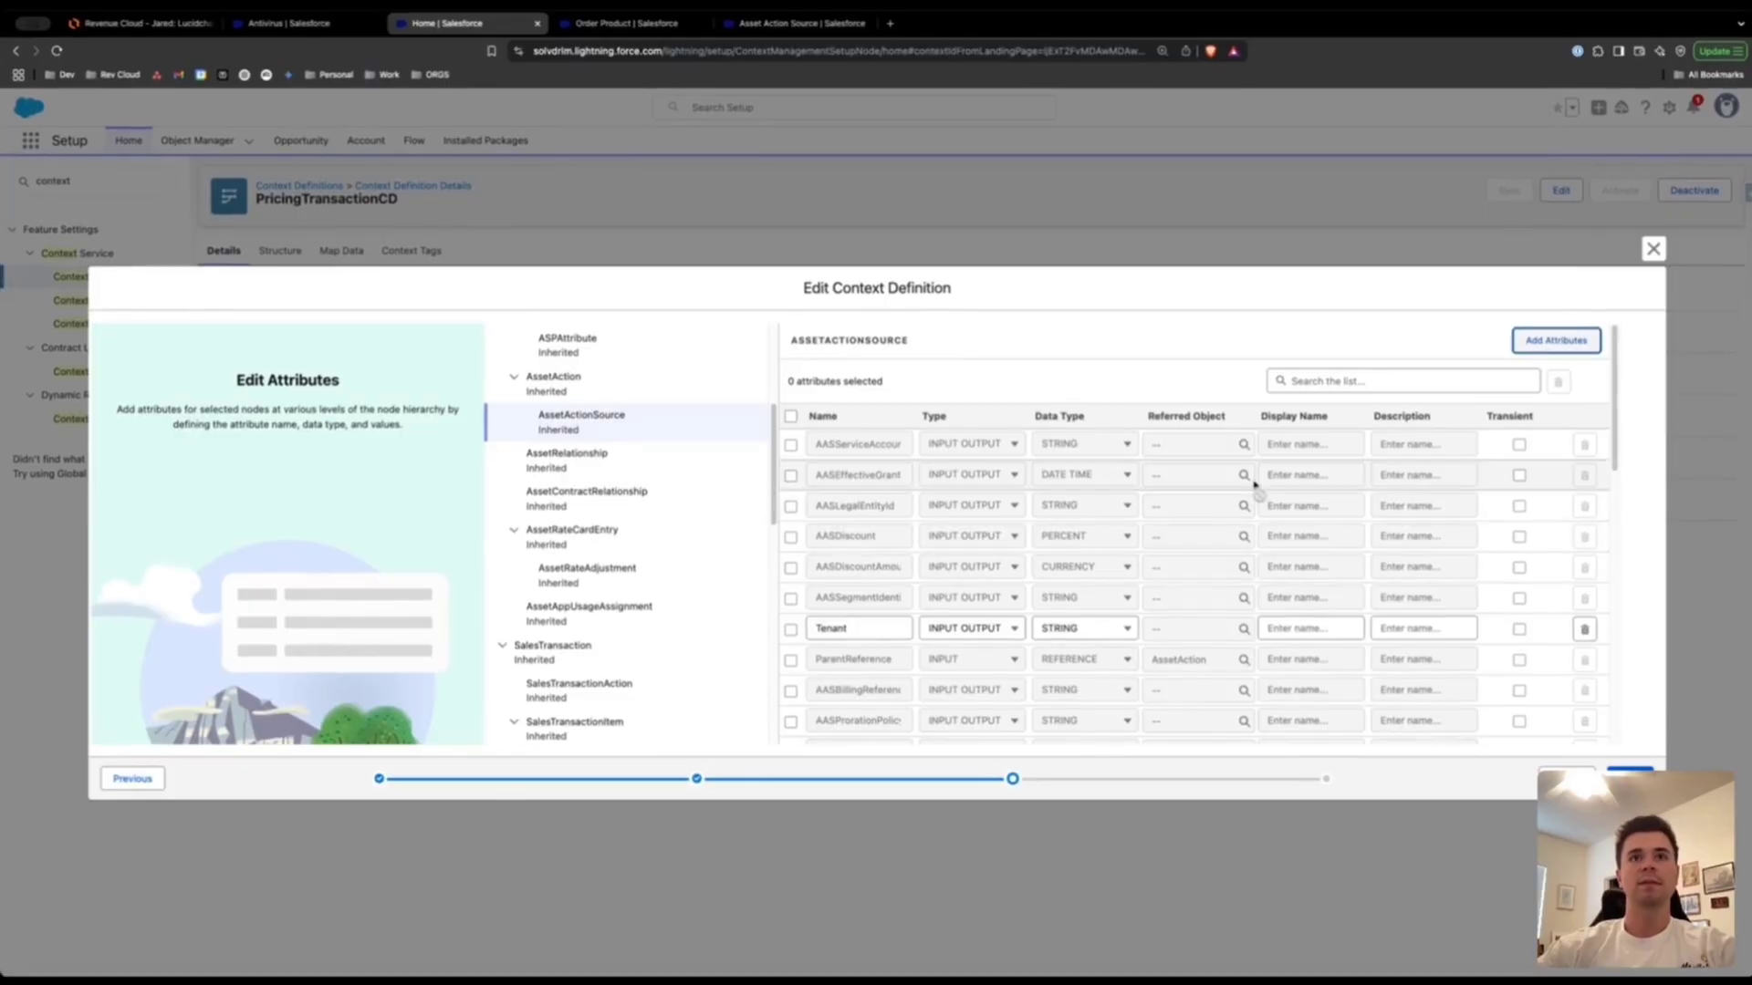
click(1551, 344)
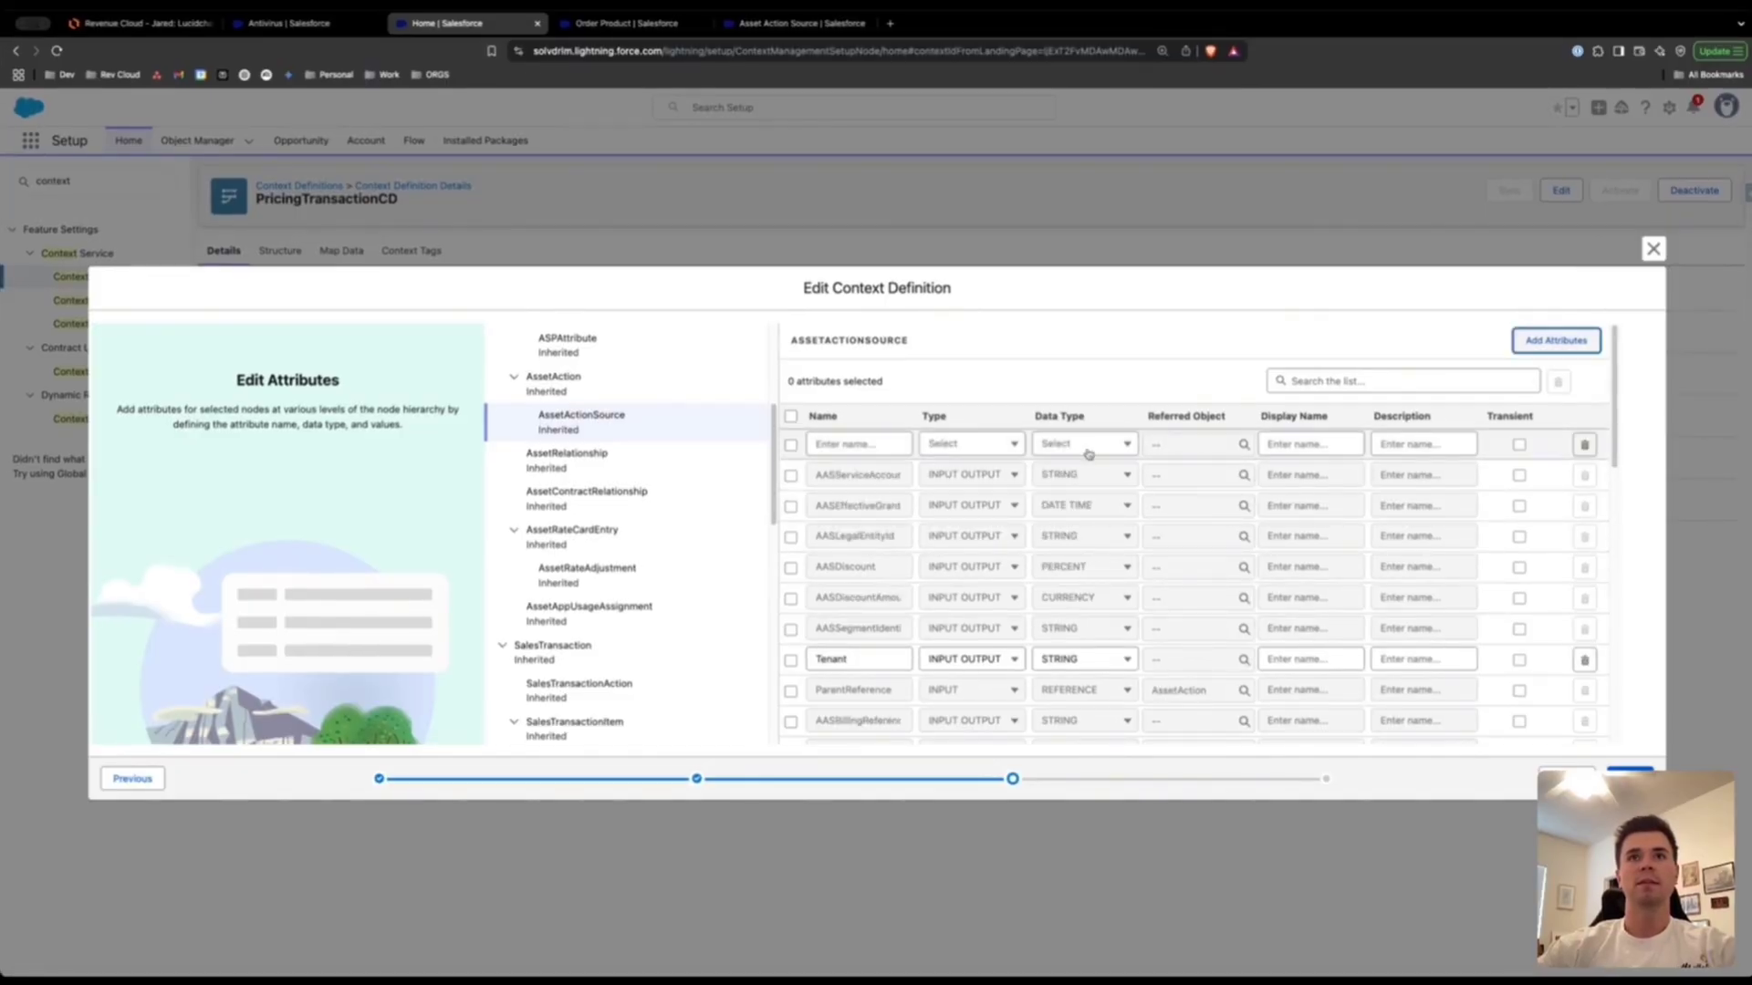
click(881, 444)
text(InstallationDate)
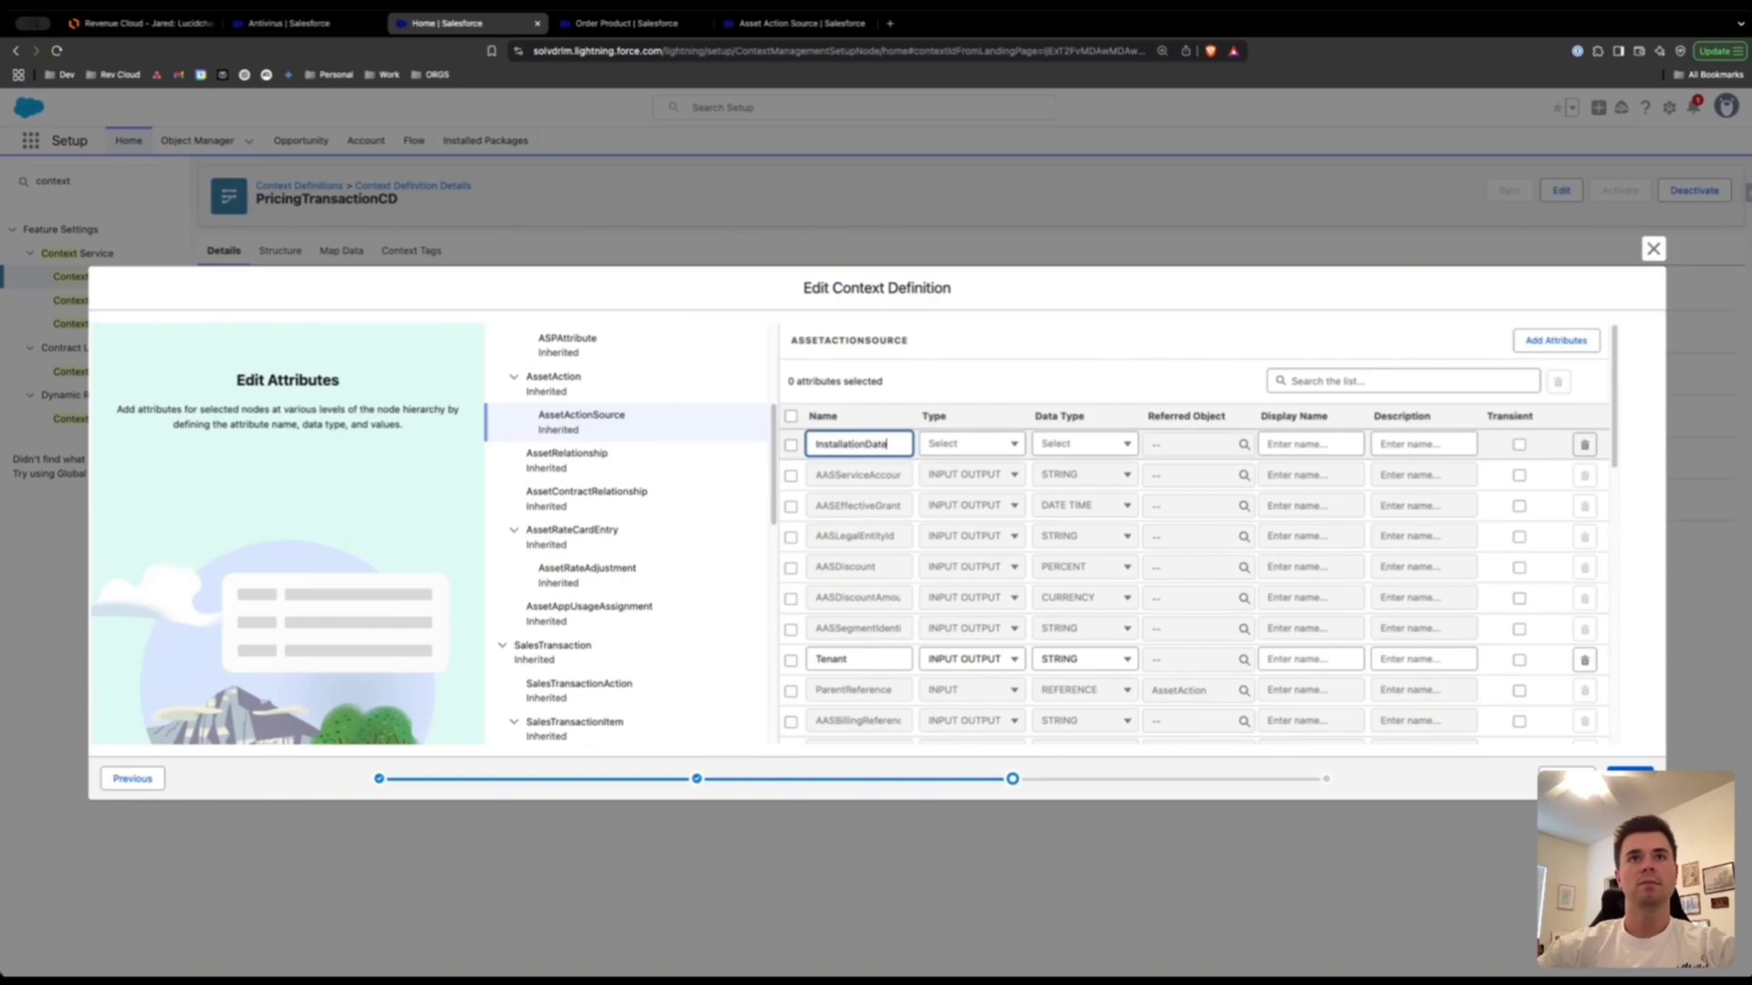
click(997, 447)
click(992, 492)
click(1081, 447)
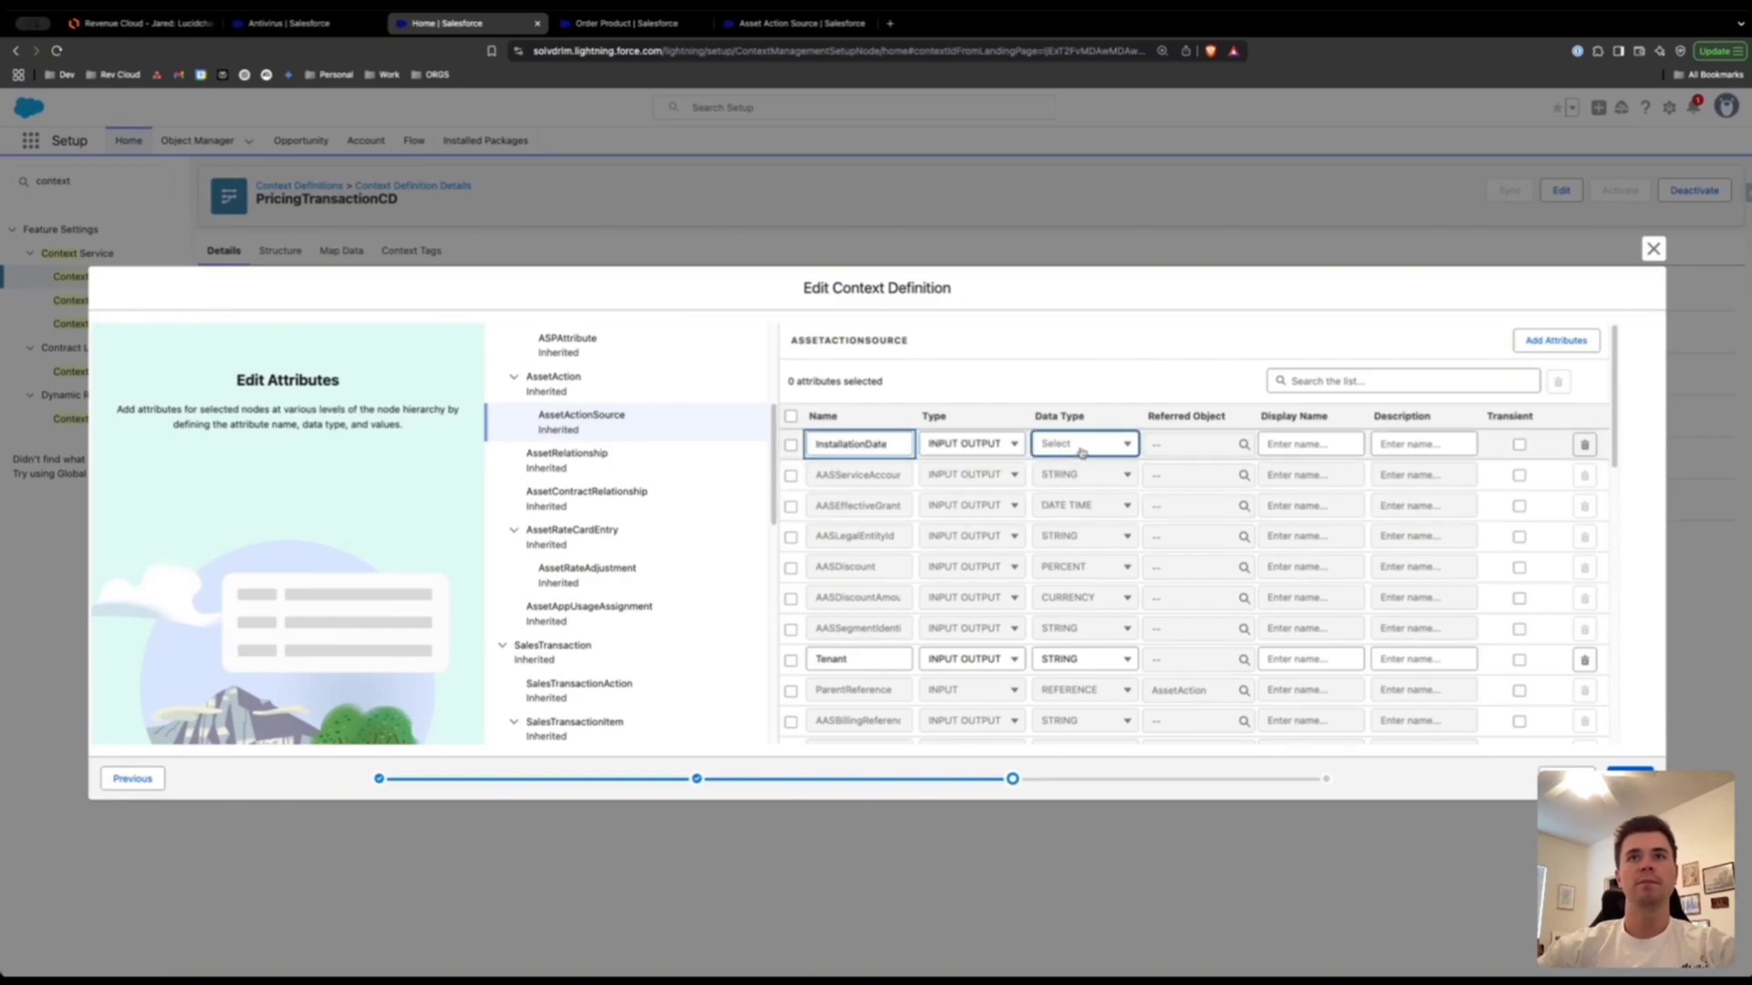
click(1095, 549)
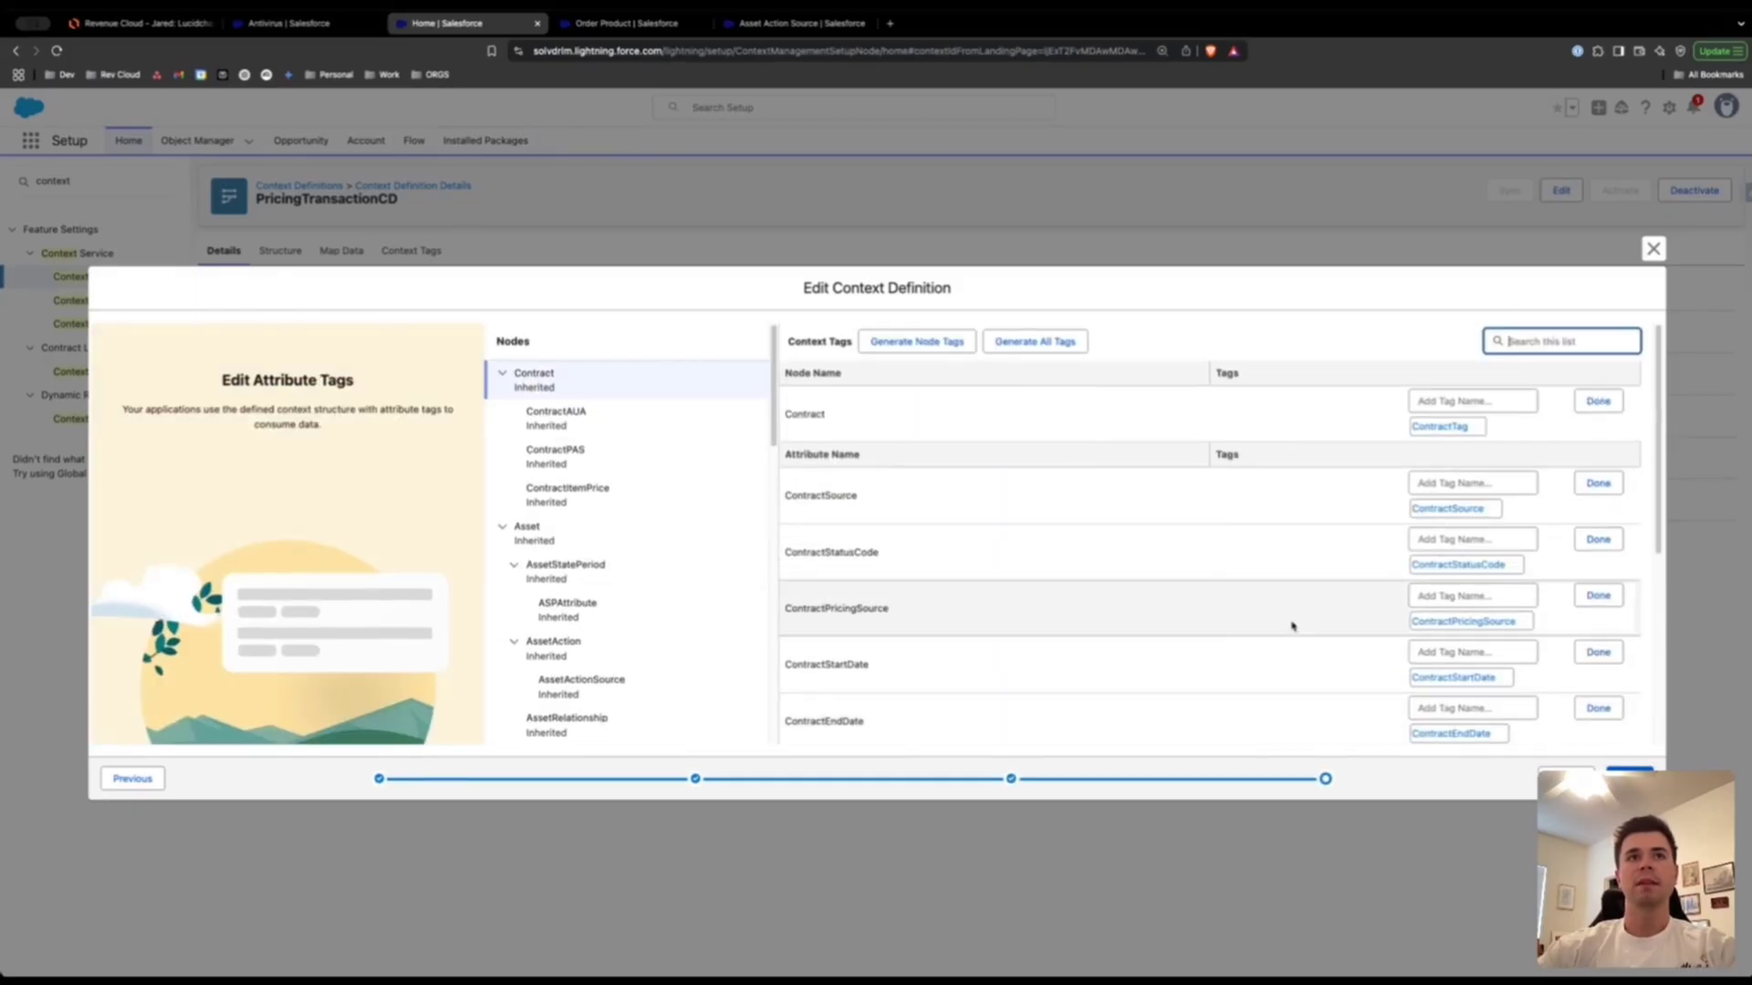
- Add the tag InstallationDateTag to the InstallationDate attribute of the AssetActionSource node
scroll(566, 566, down, 1)
click(566, 560)
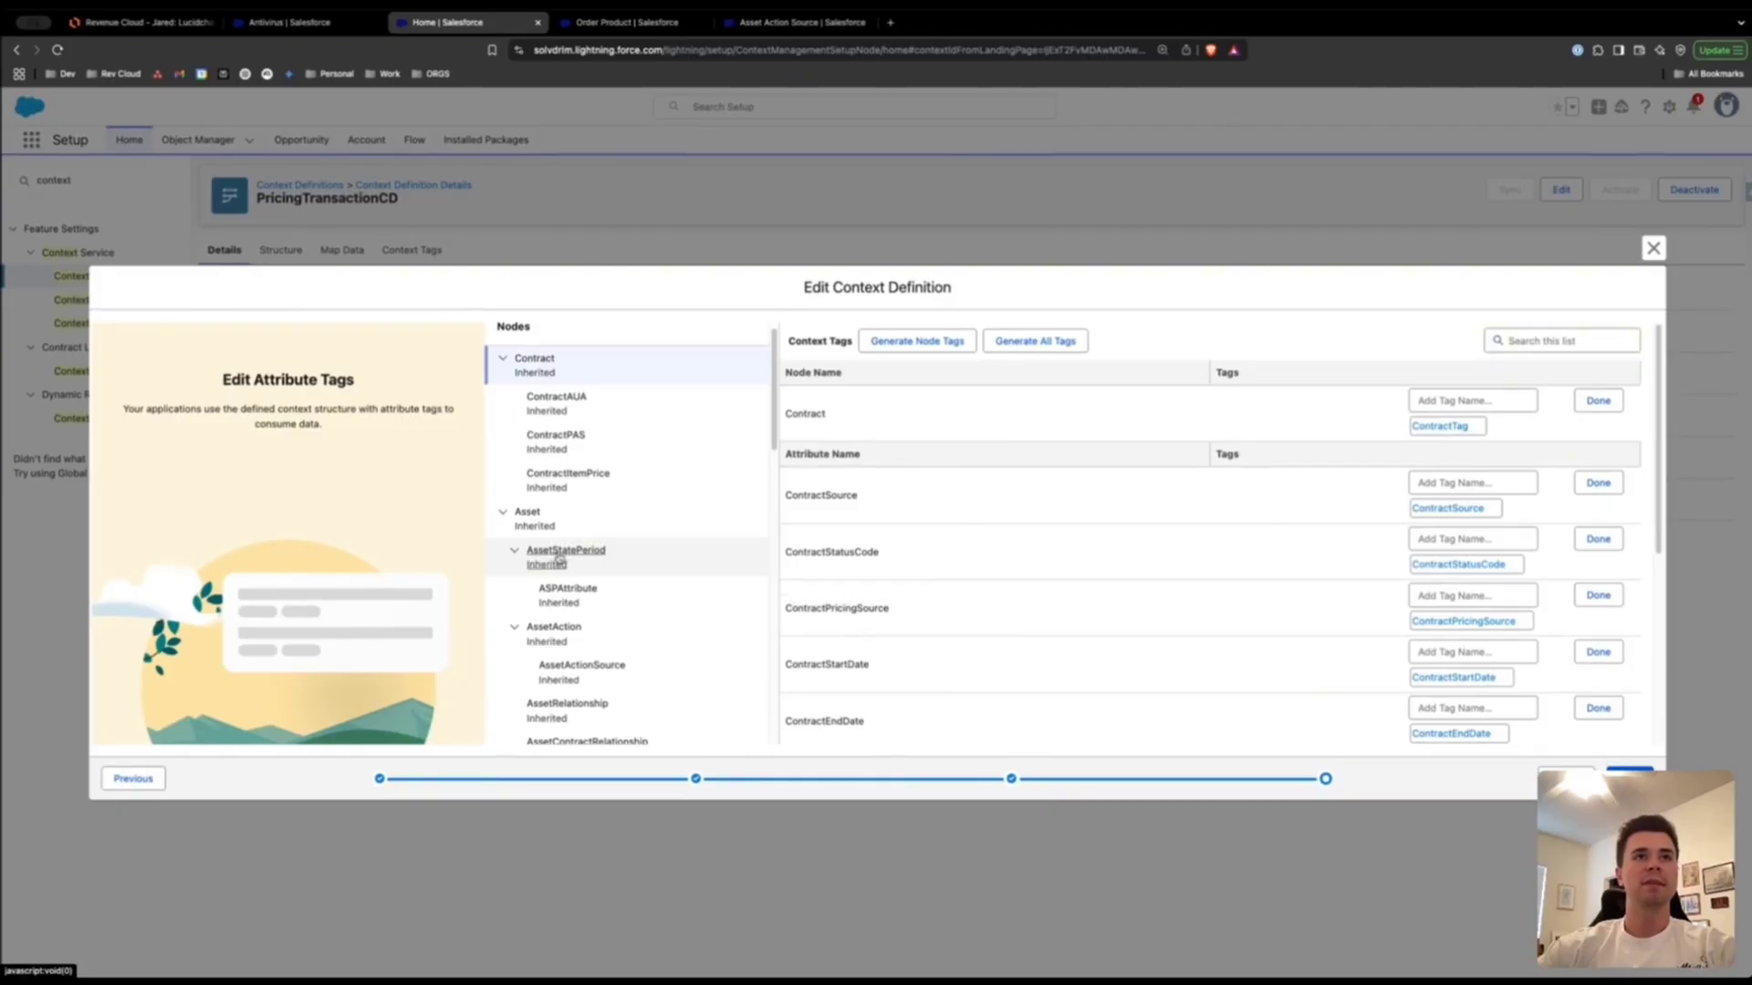
scroll(1241, 504, down, 4)
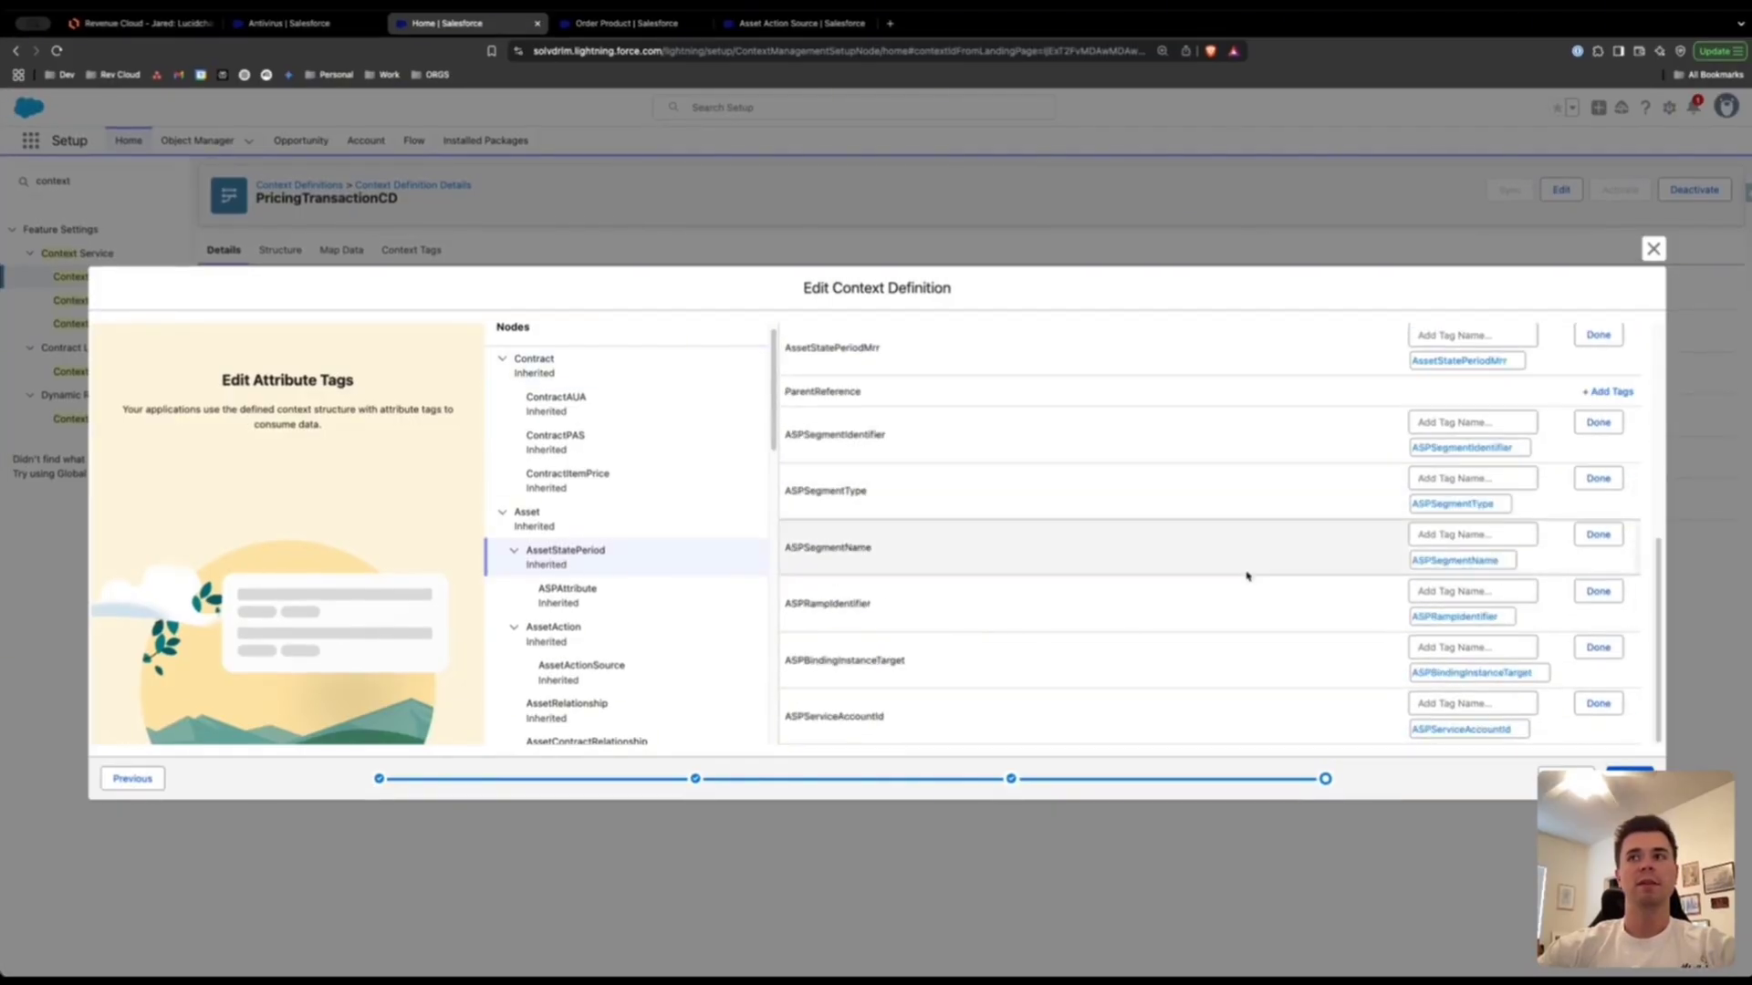
scroll(1246, 614, up, 1)
scroll(1246, 614, up, 5)
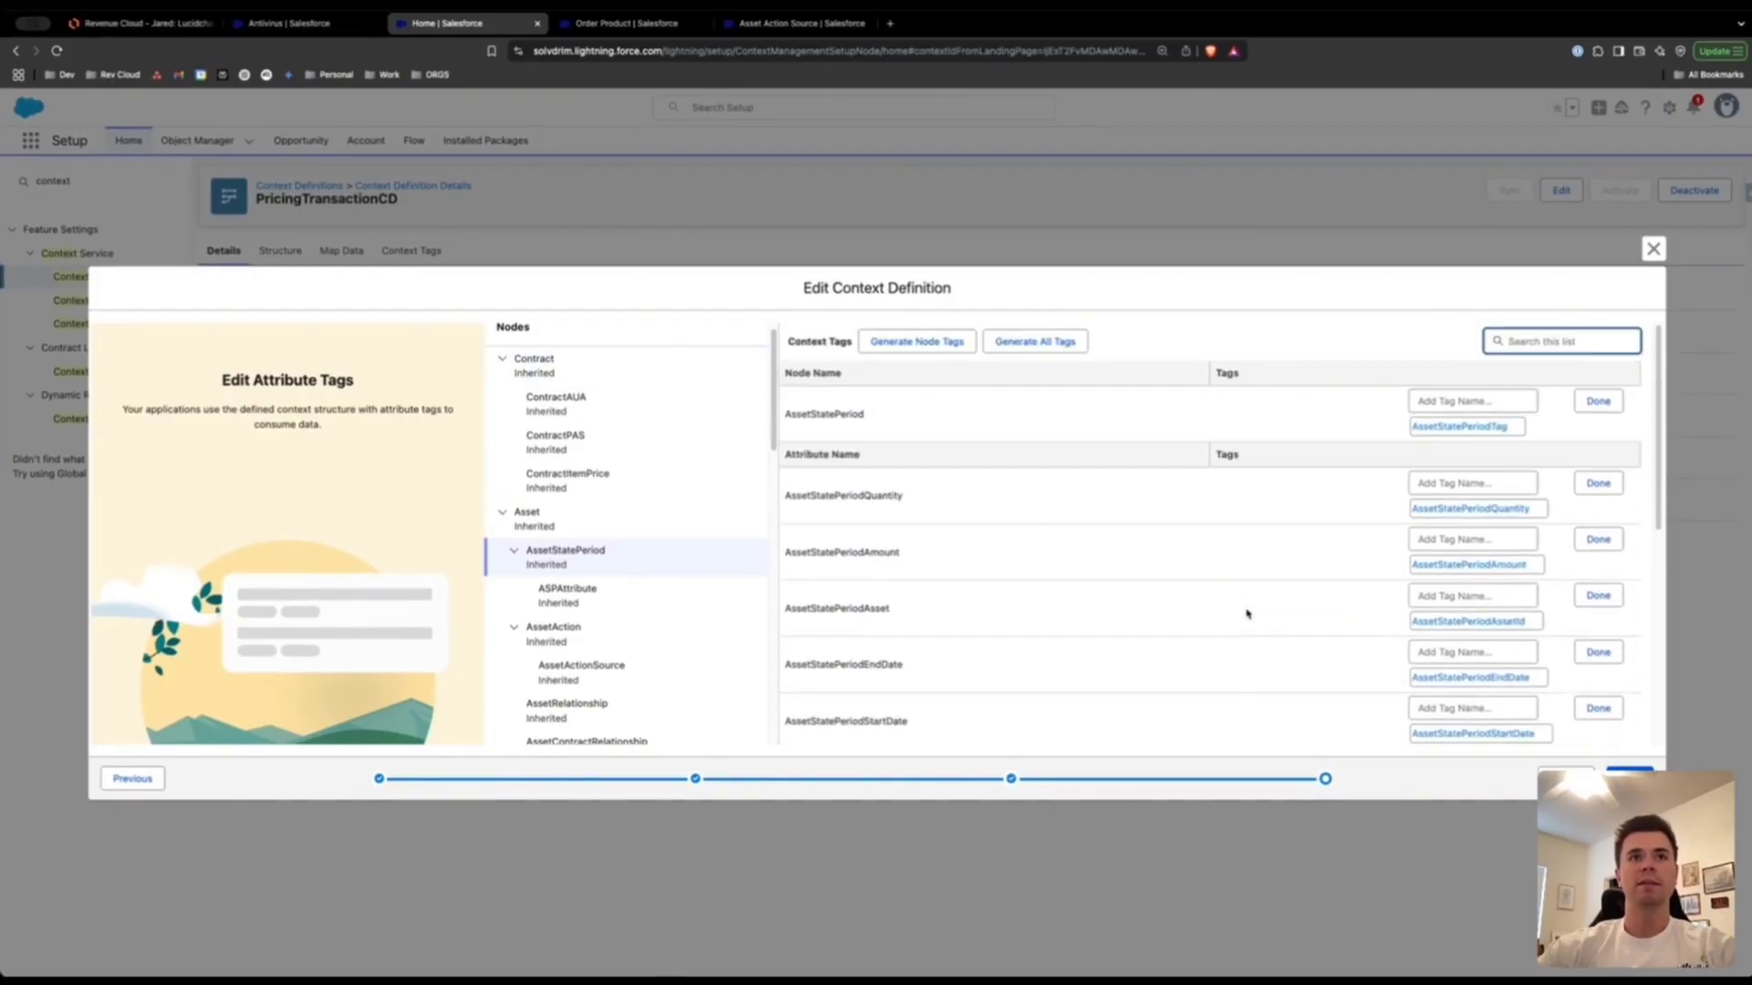
click(576, 666)
scroll(990, 660, down, 10)
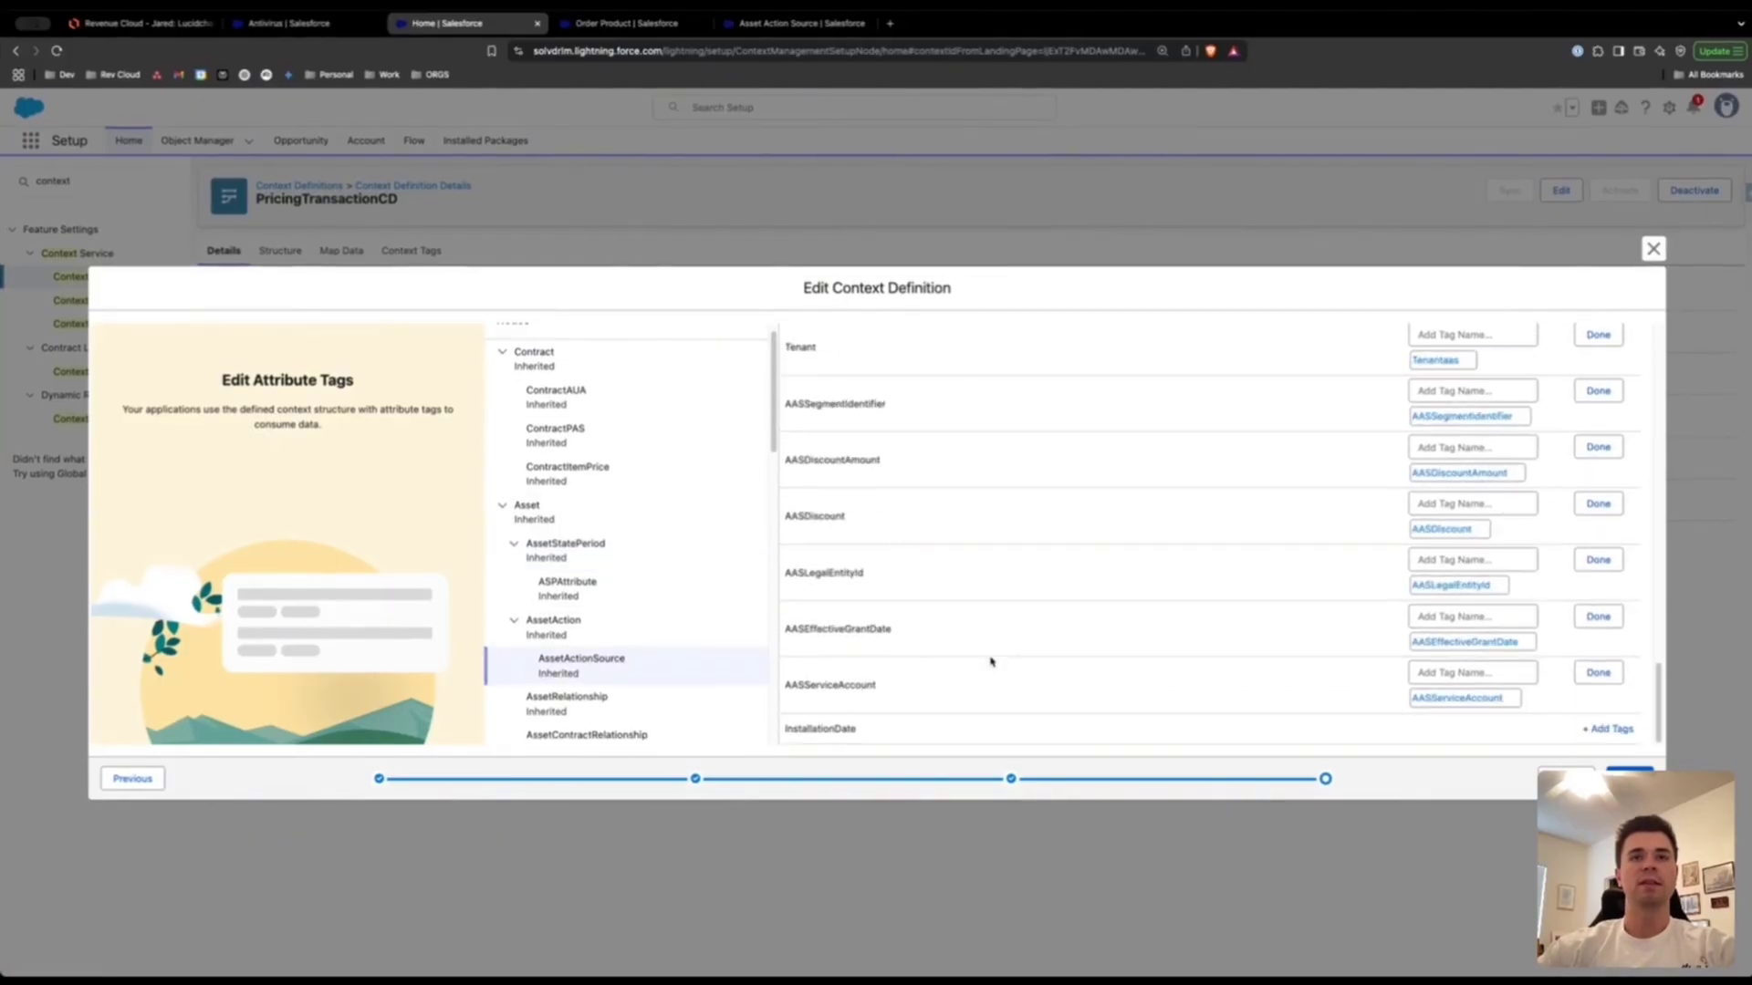
click(1611, 730)
click(1478, 729)
text(Installation)
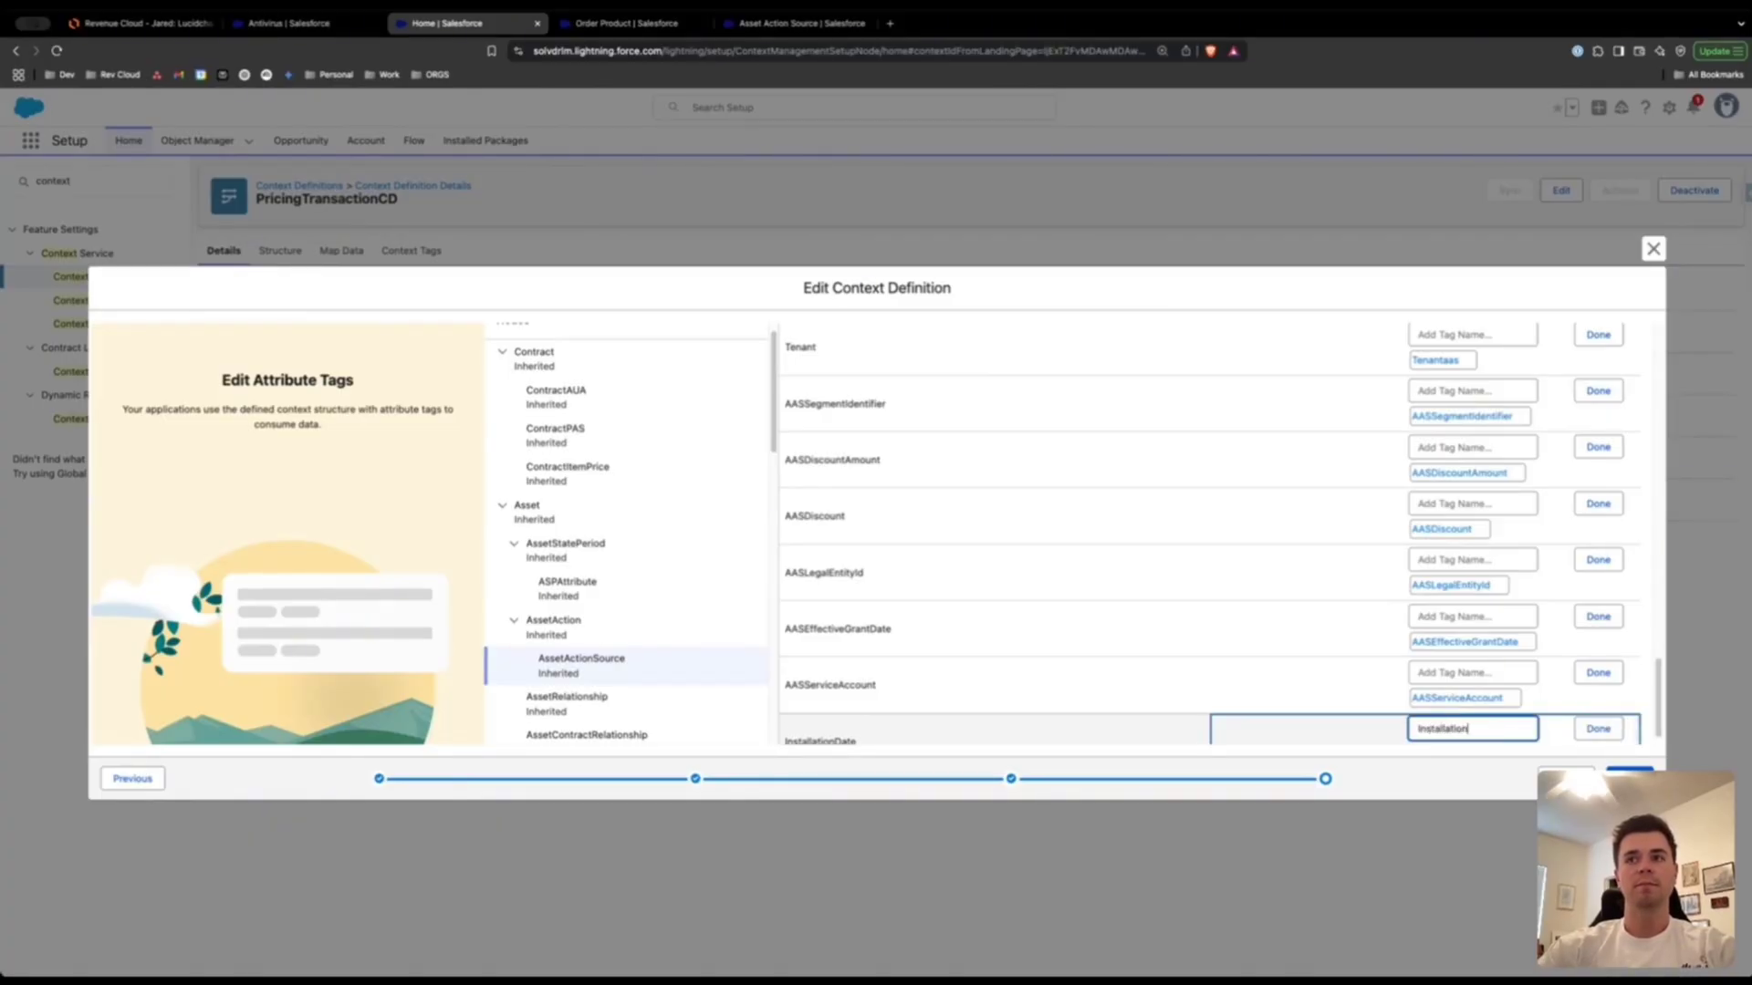
text(DateTag)
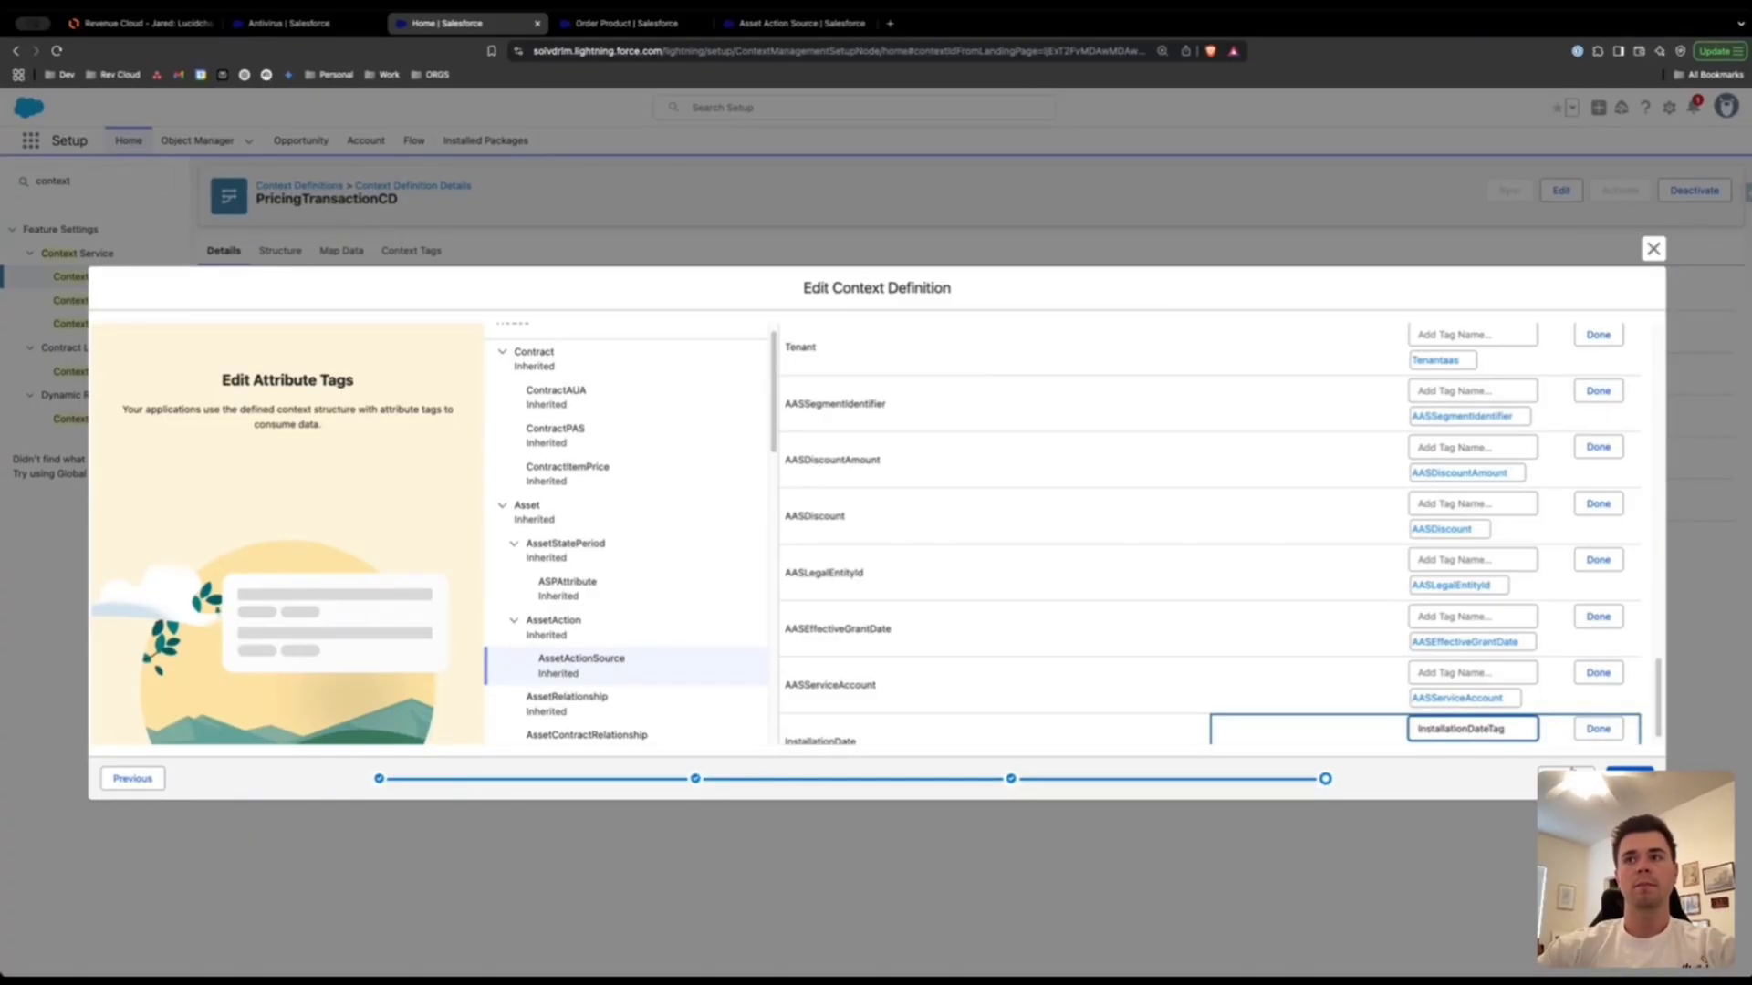
click(1597, 728)
- Tag the SalesTransactionItem node's InstallationDate attribute as InstallationDate and save the context definition
scroll(666, 613, down, 10)
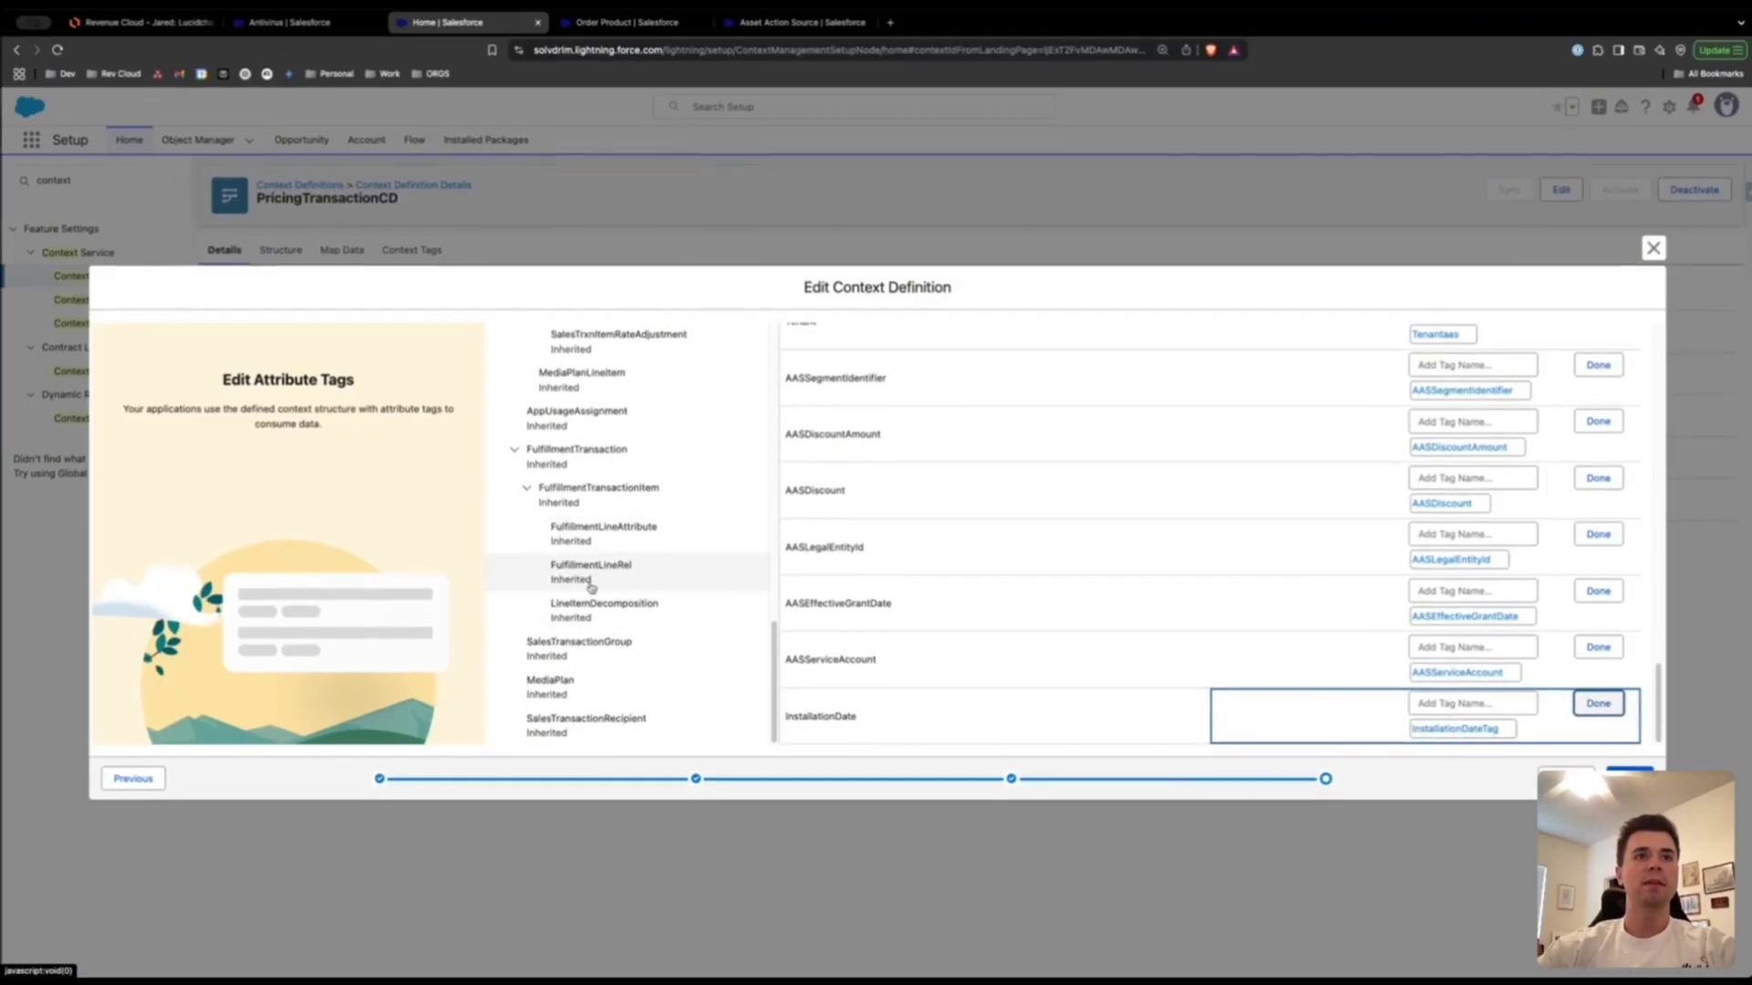
scroll(582, 638, up, 5)
scroll(582, 639, up, 3)
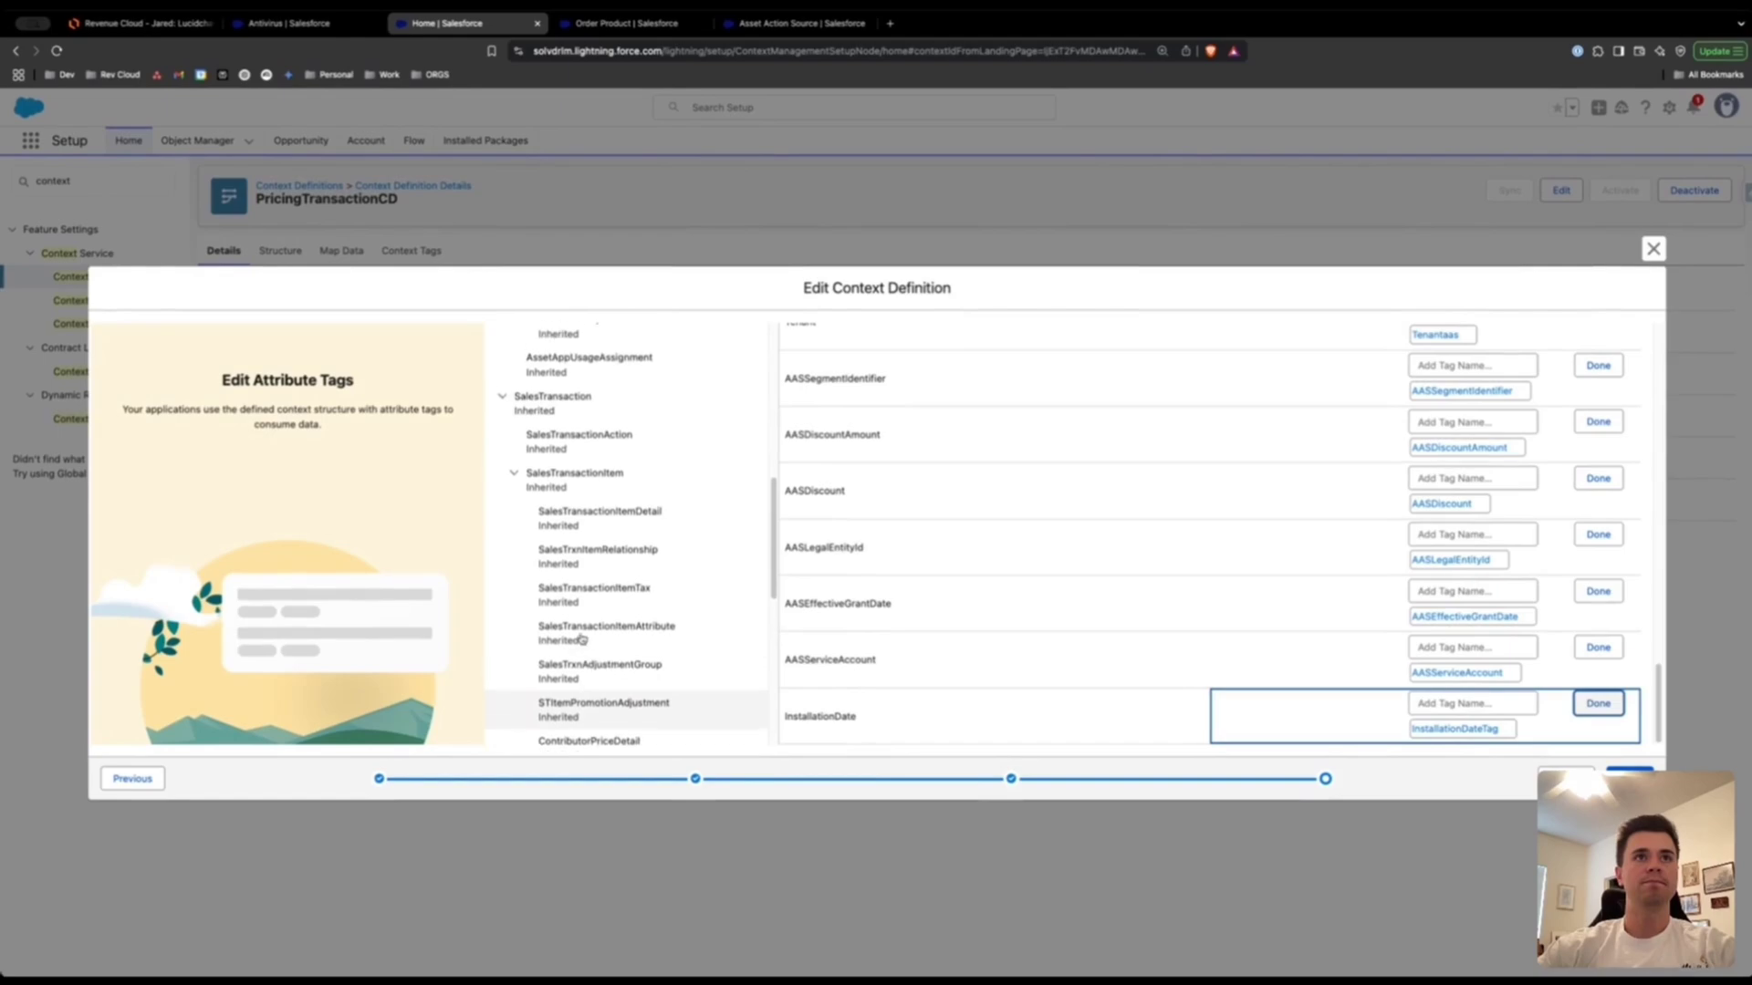
click(603, 499)
scroll(1112, 669, down, 5)
scroll(1112, 669, down, 5)
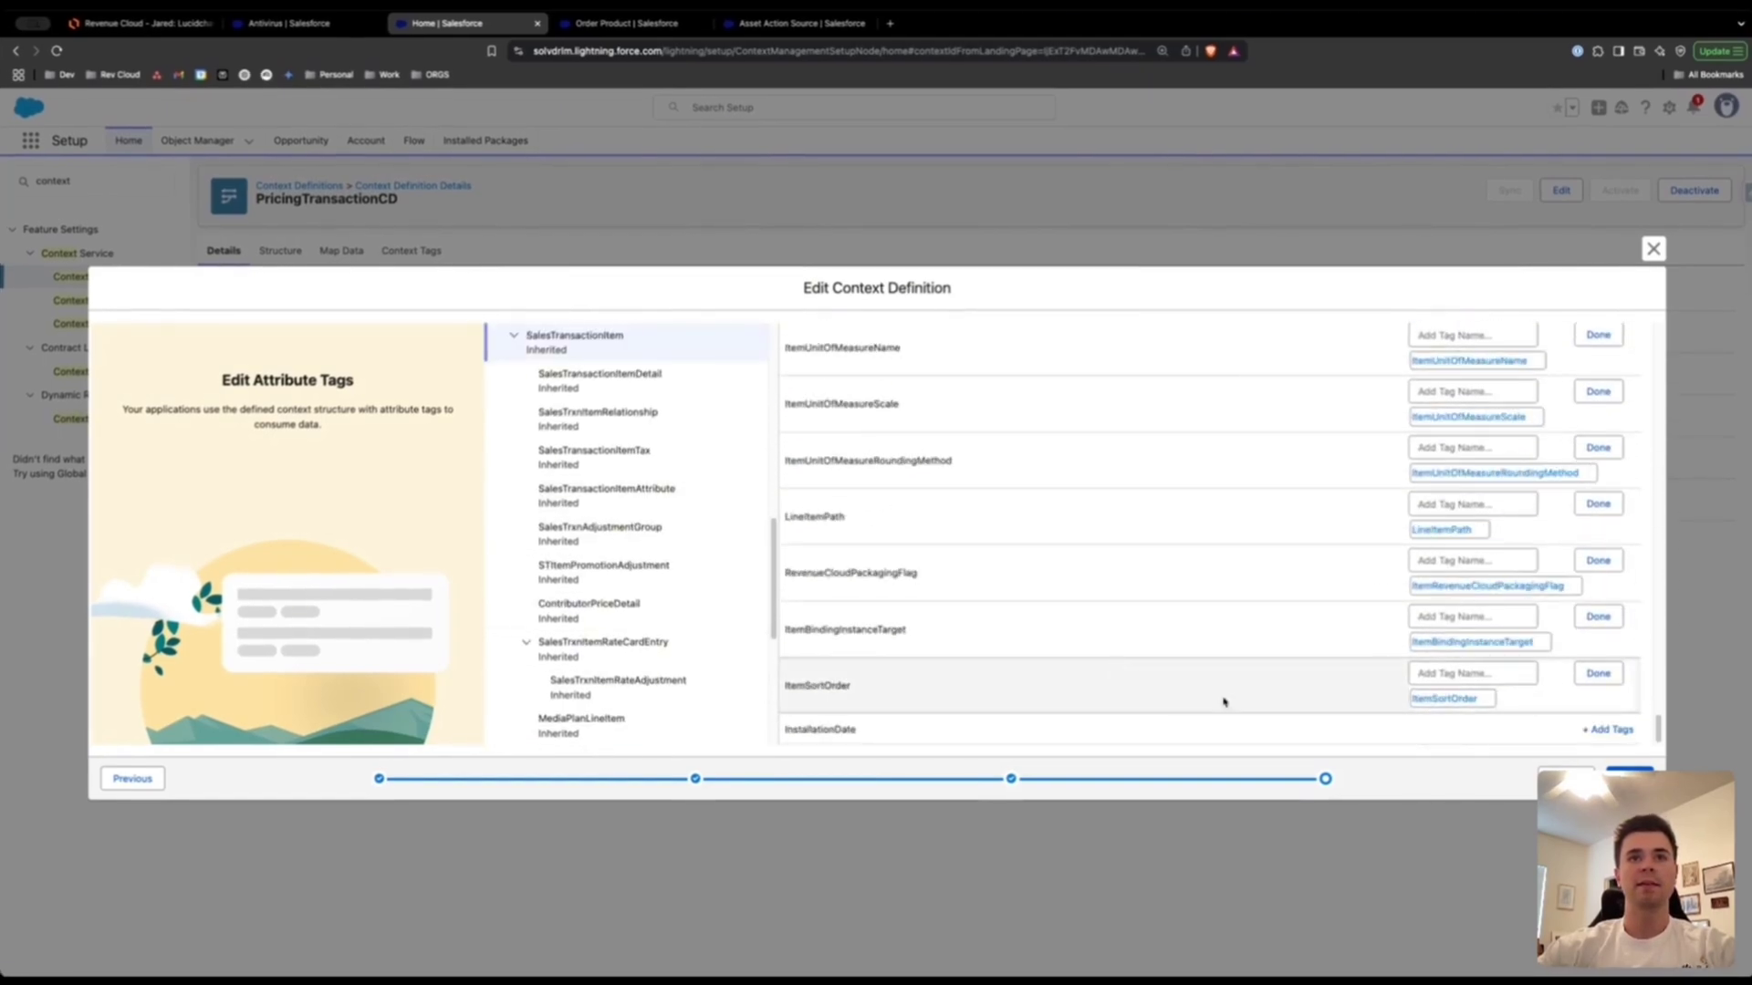
click(1606, 729)
click(1512, 727)
text(InstallationDate)
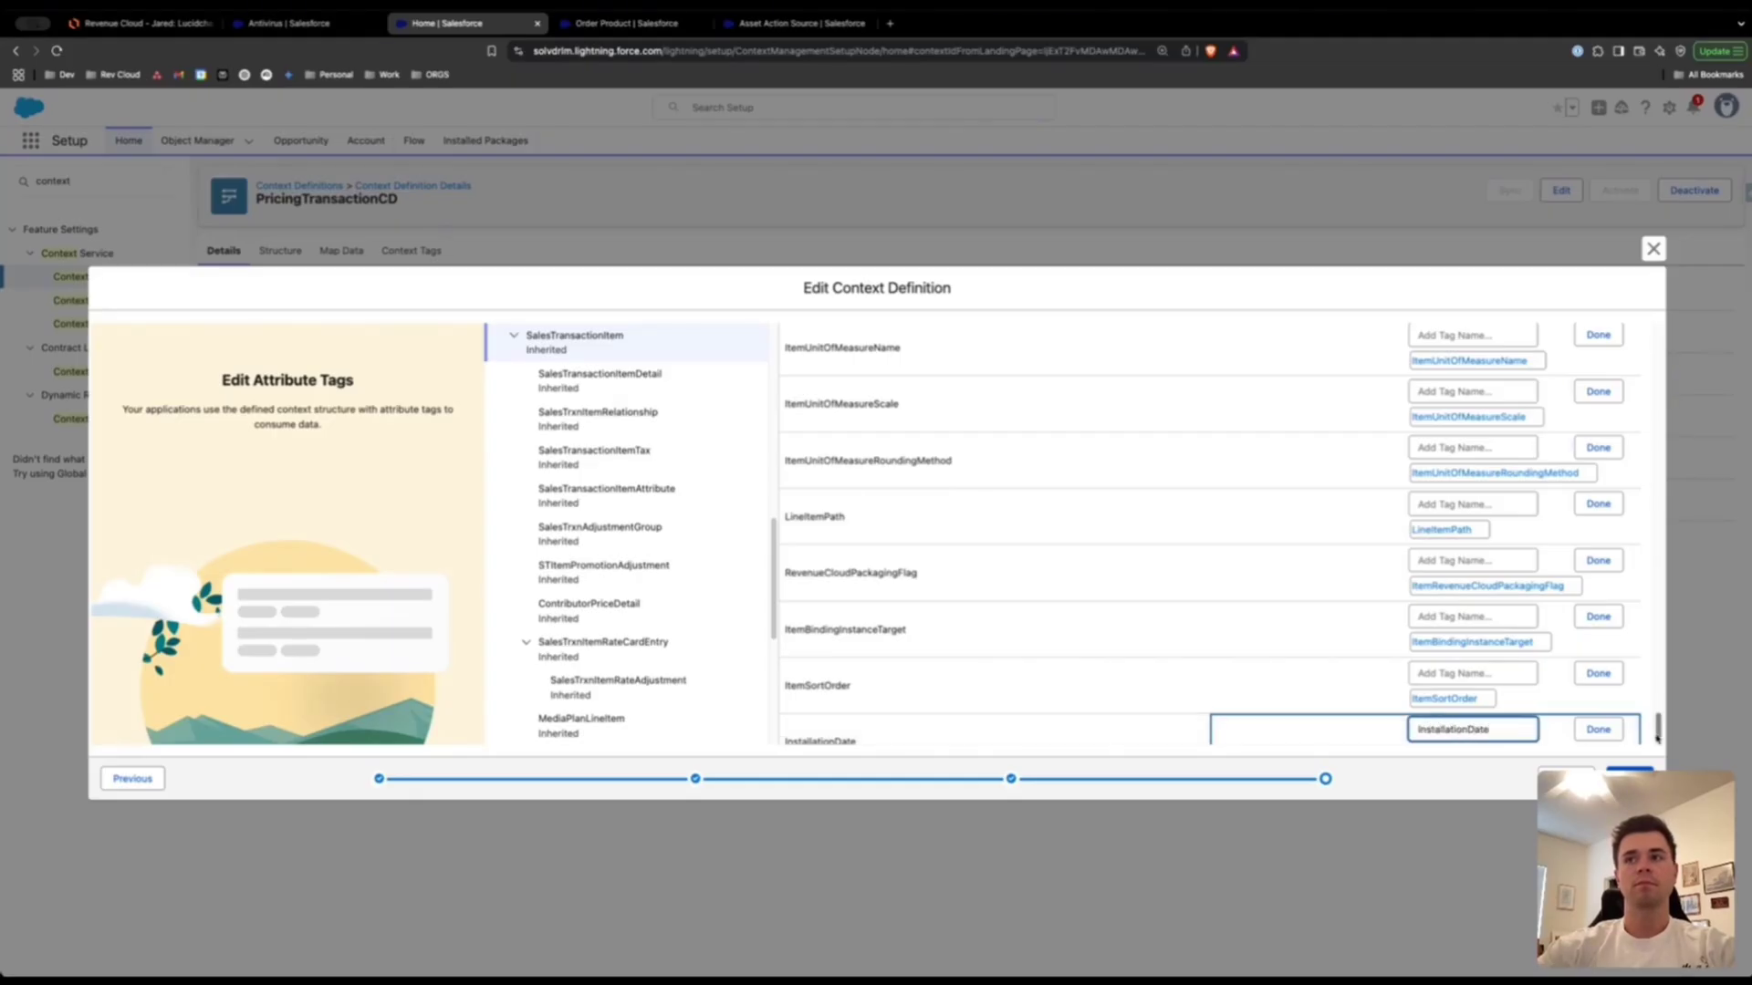
key(Tab)
key(Return)
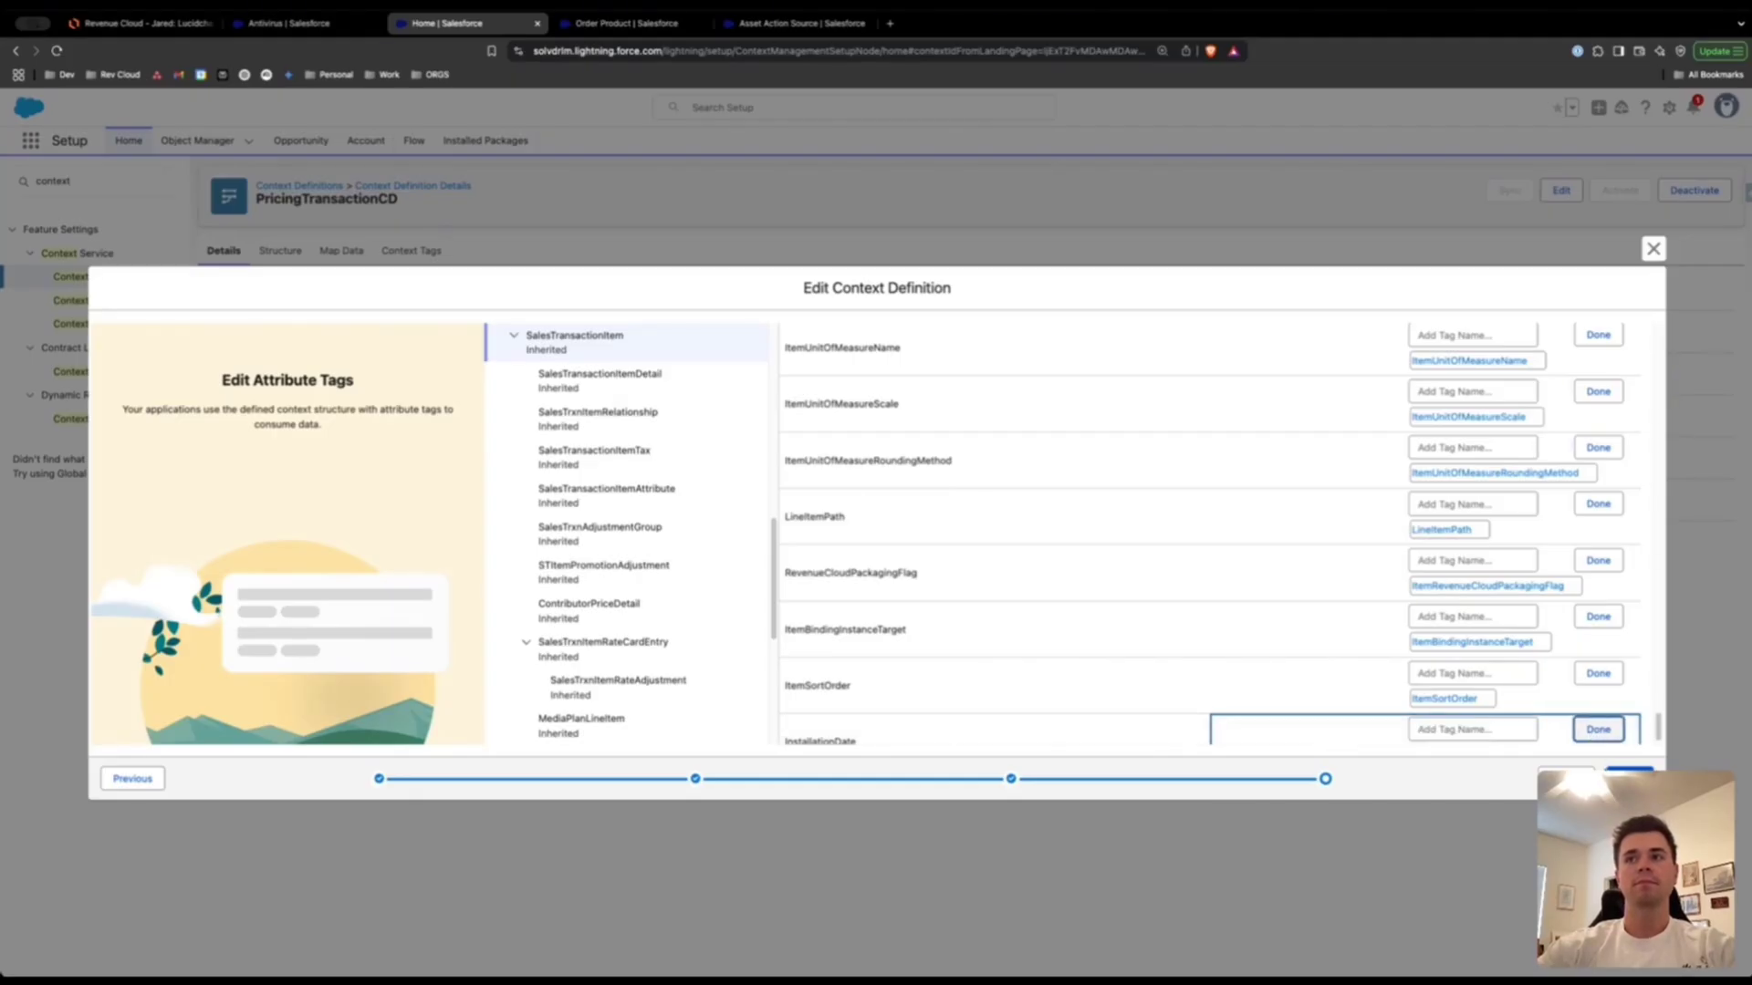
click(1629, 777)
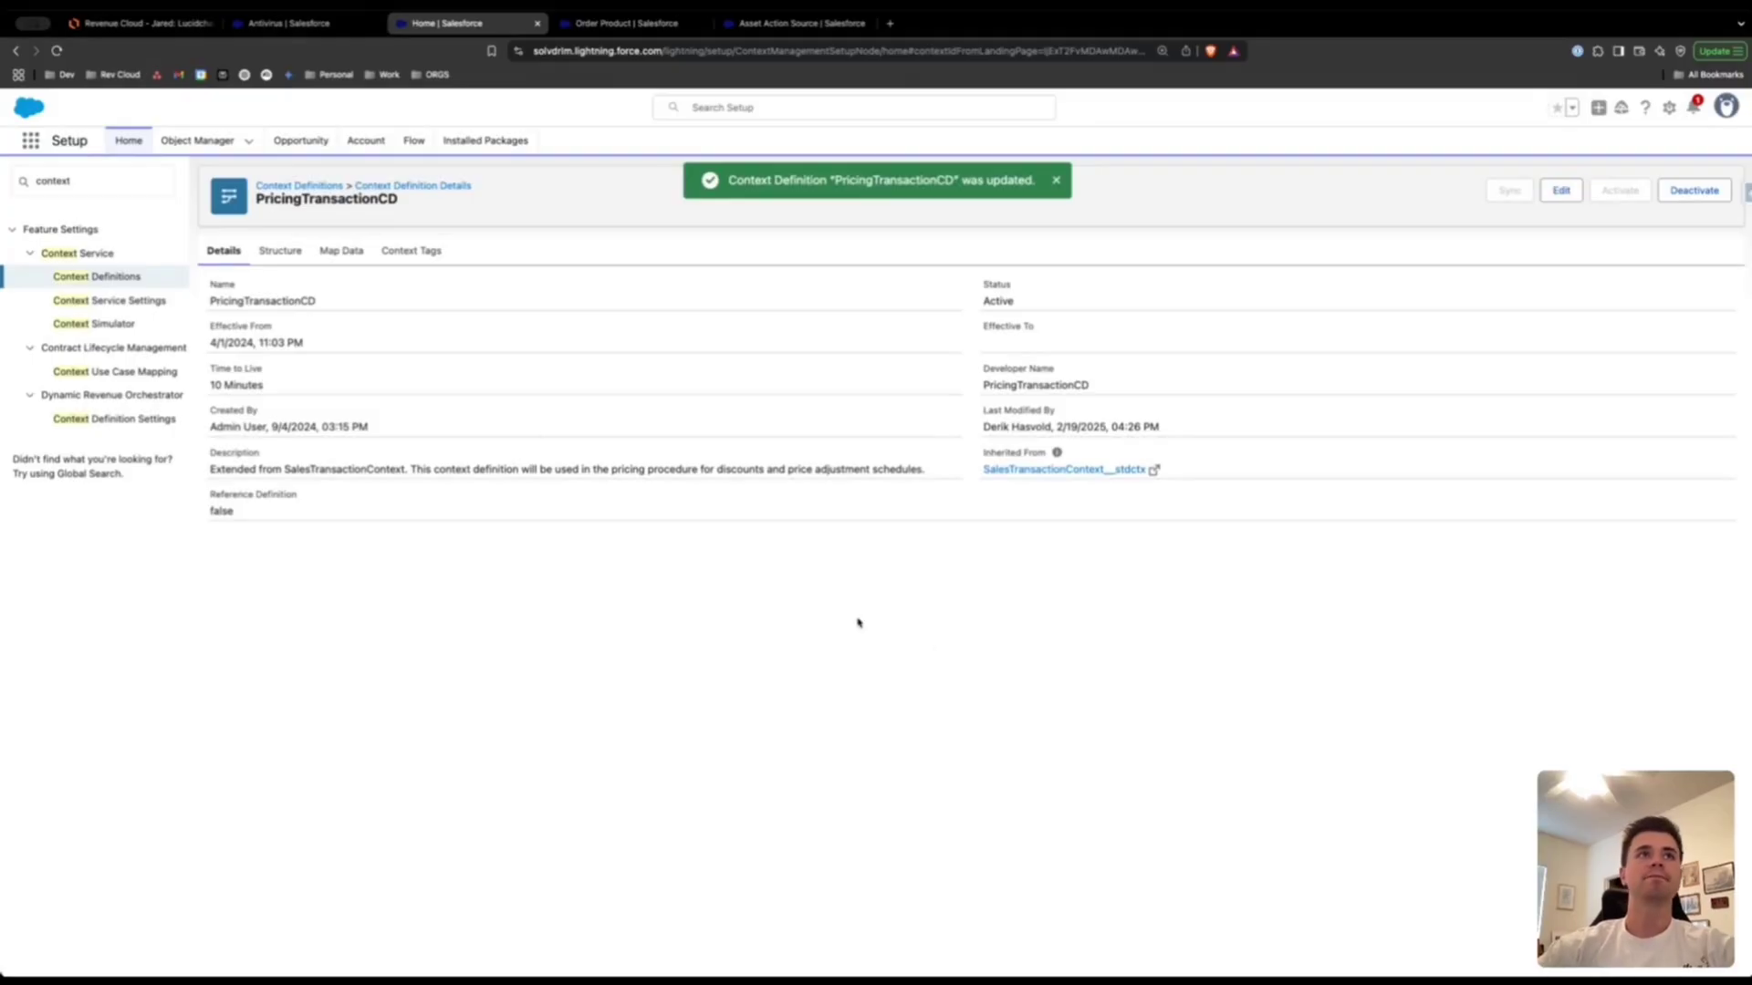
- Switch to Lucidchart and examine the Twin fielding diagram's flow from Order Product to Asset Action Source
click(137, 23)
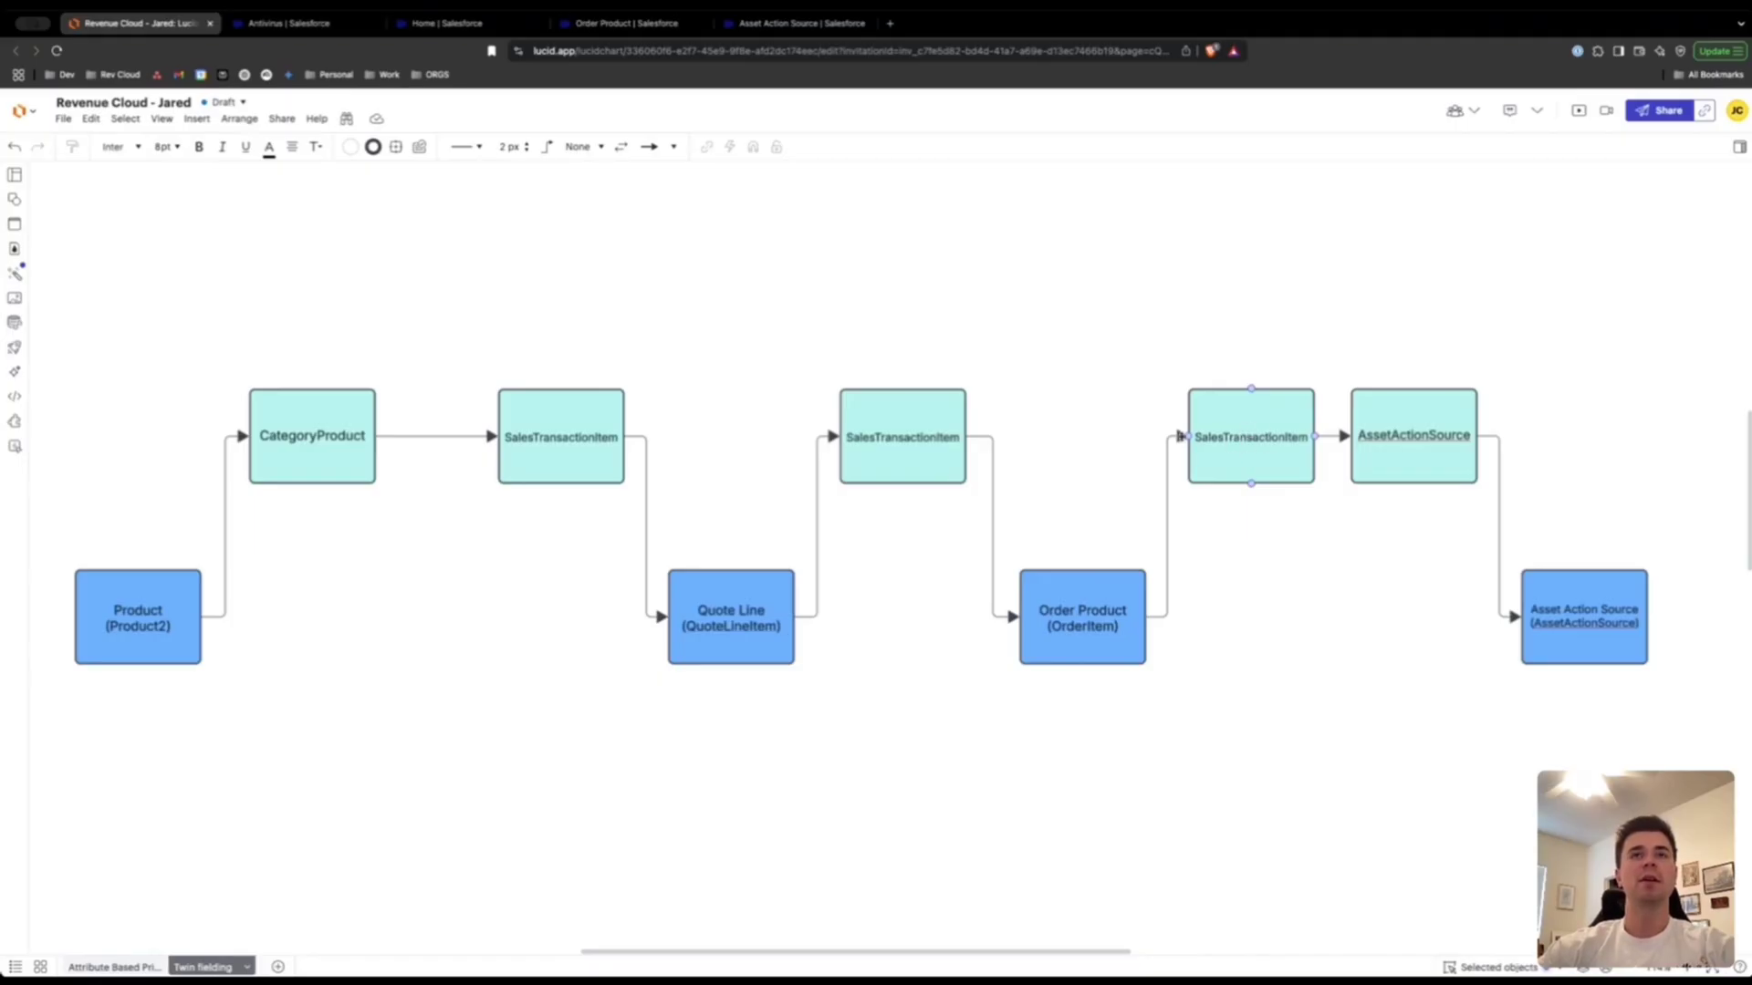
click(310, 24)
- Return to the PricingTransactionCD context definition in Salesforce and open OrderEntitiesMapping for mapping
click(447, 23)
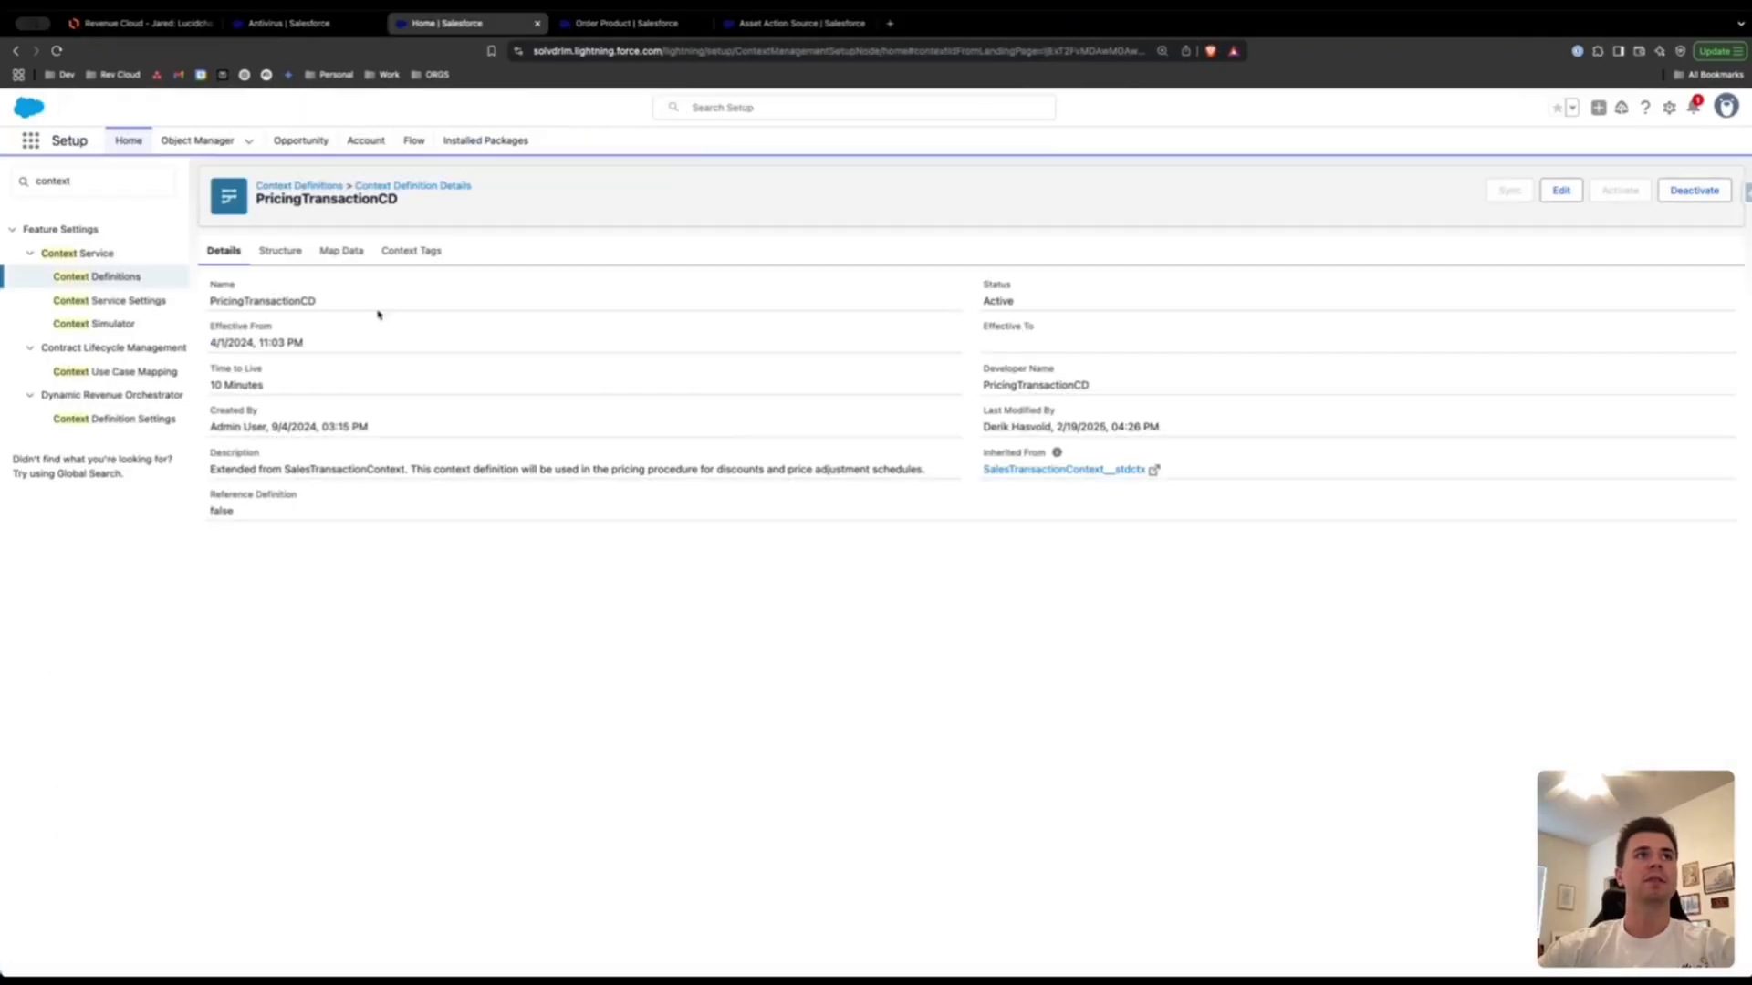
click(338, 255)
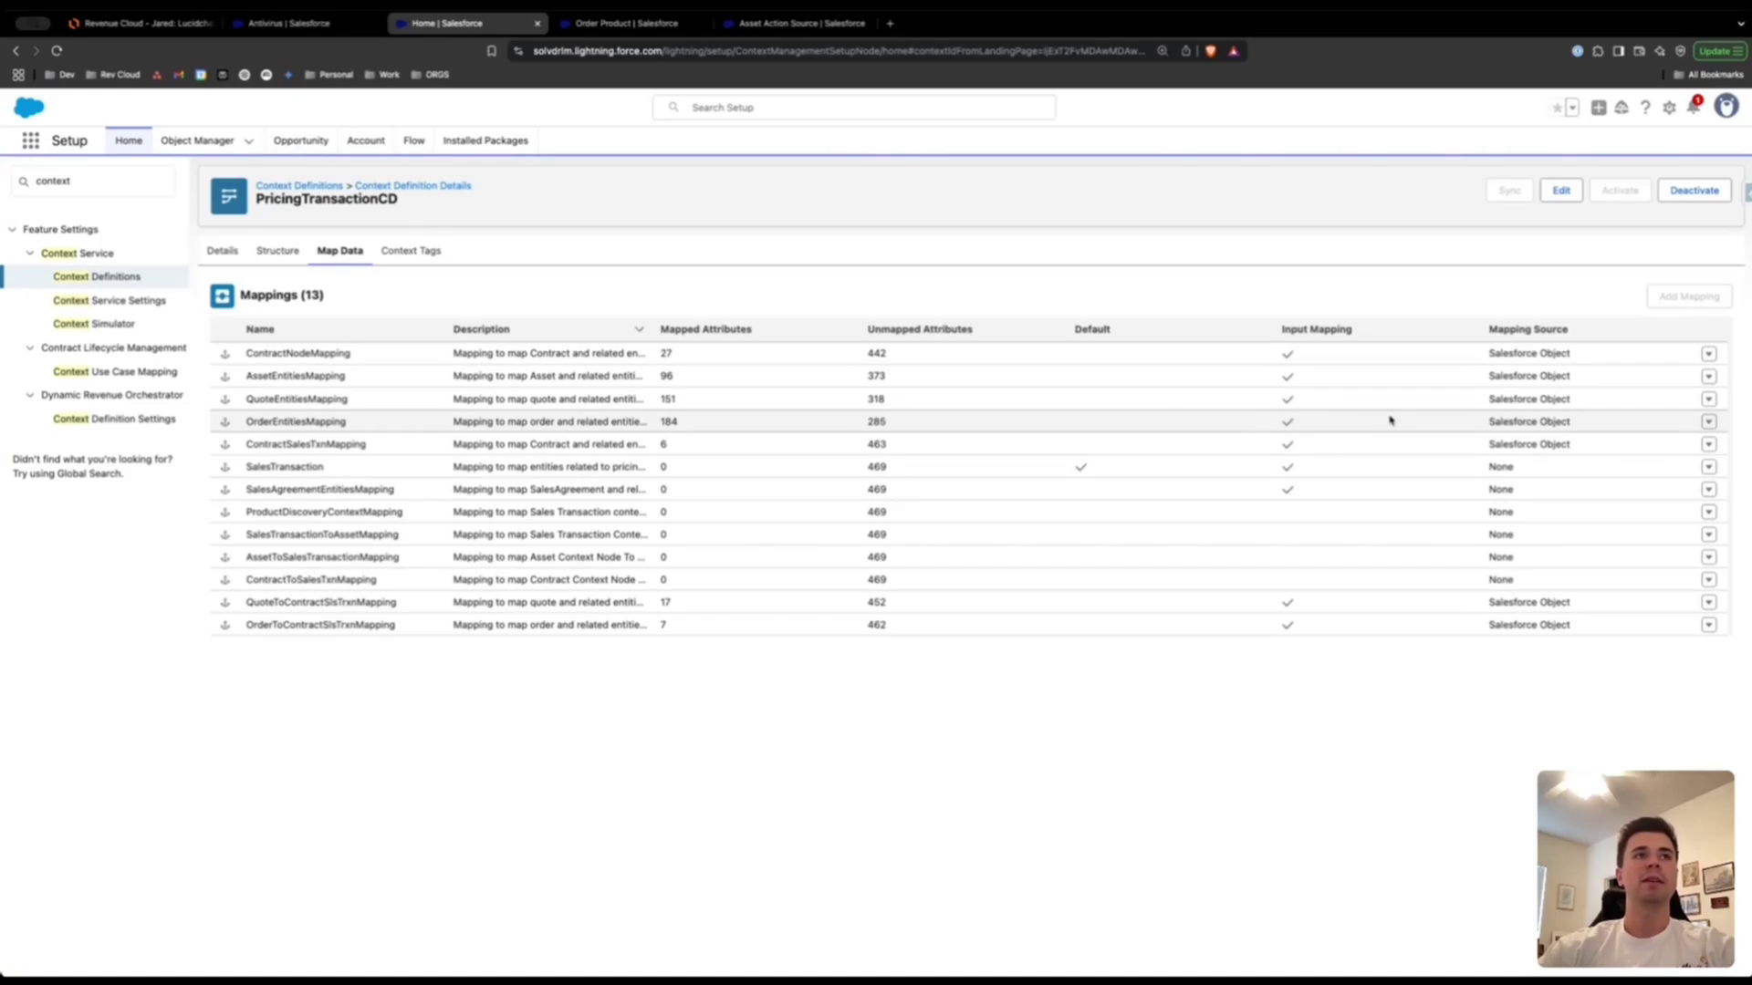
click(1708, 421)
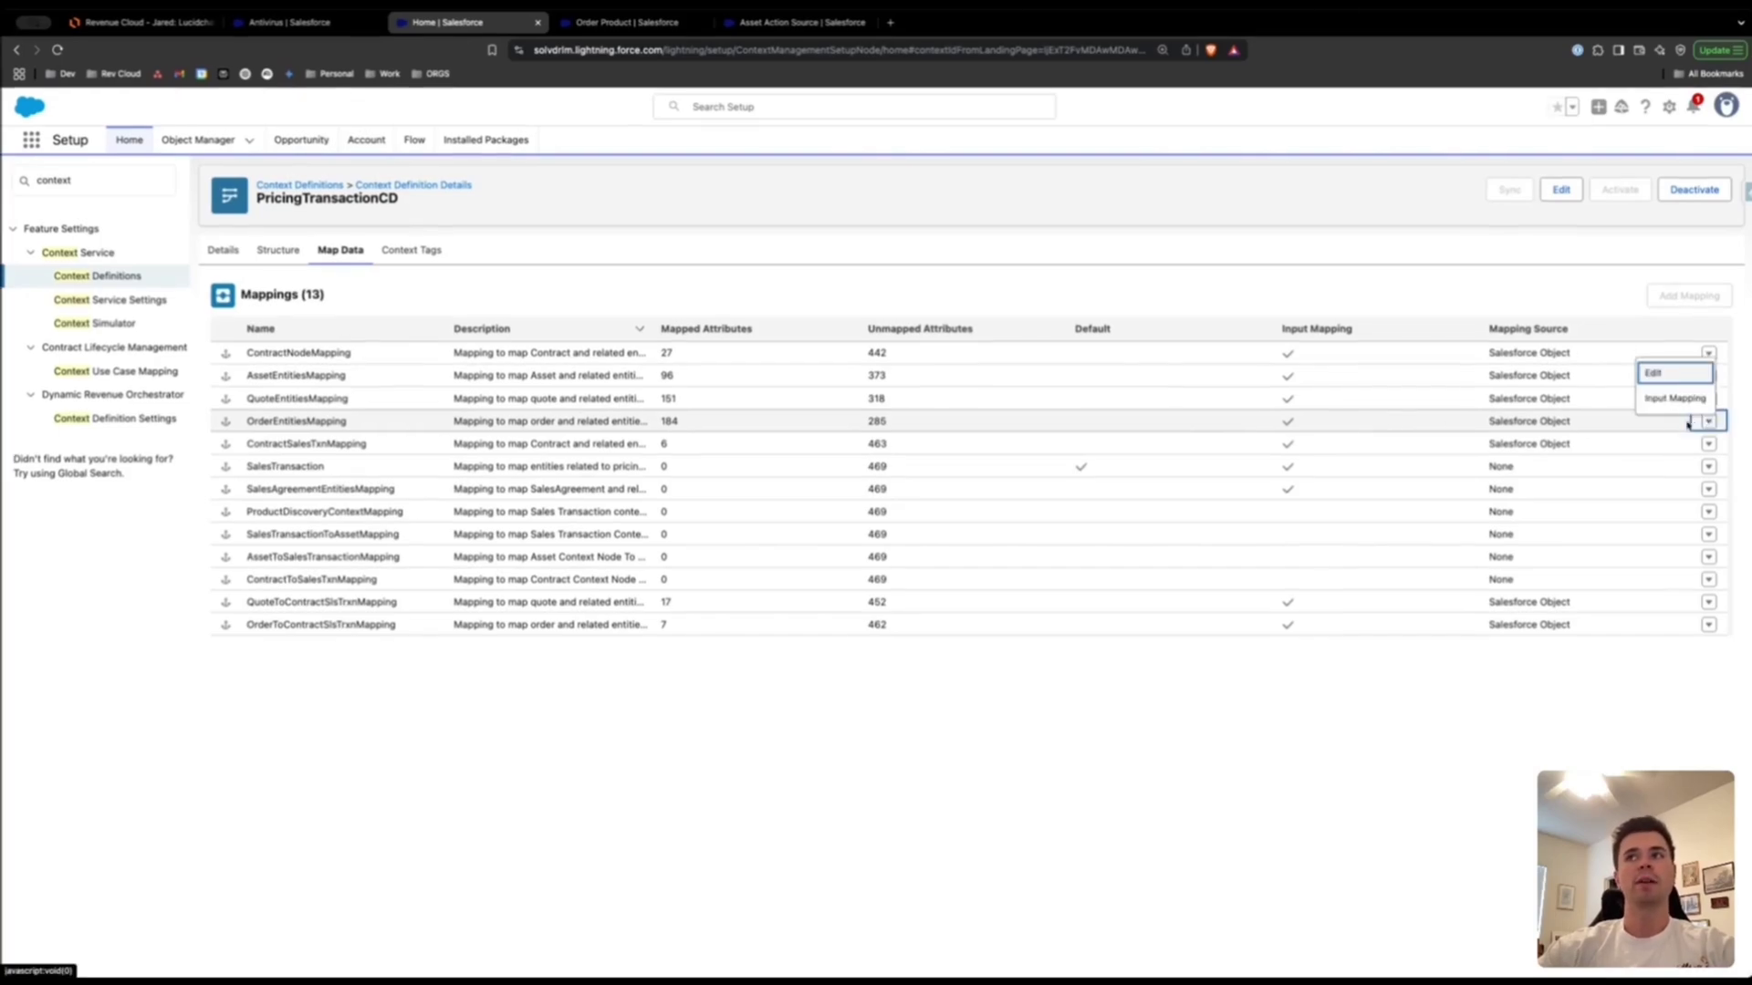
click(1681, 377)
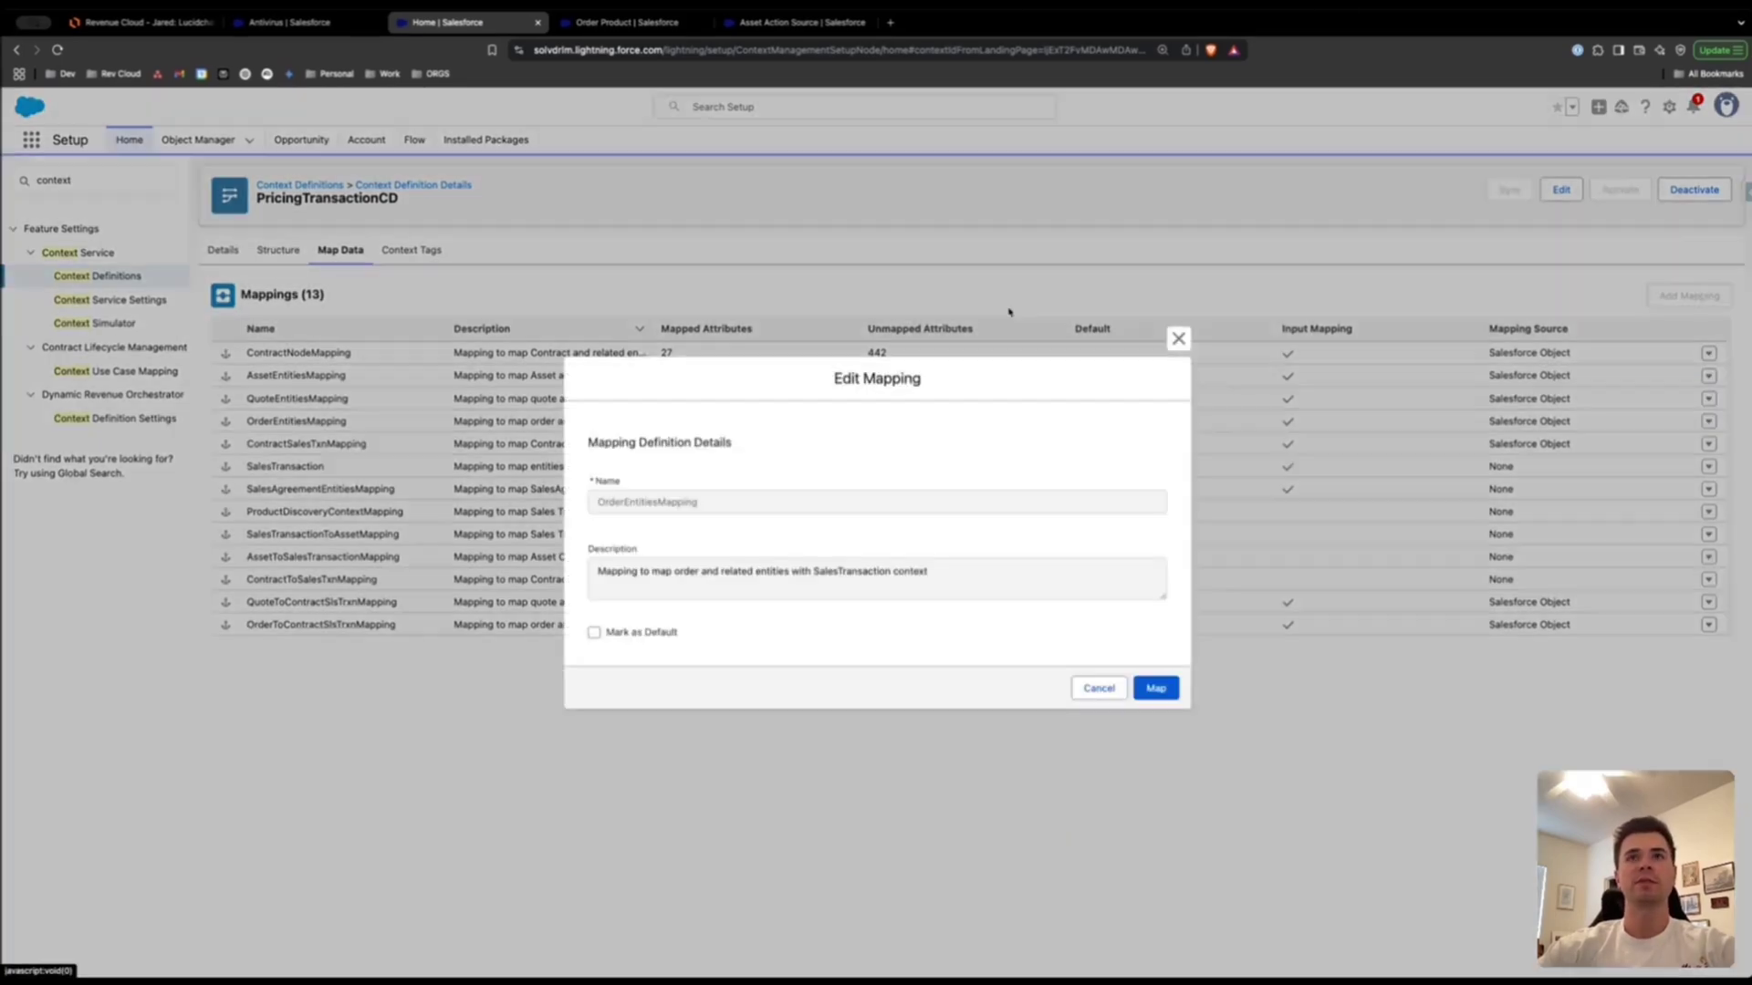
key(Return)
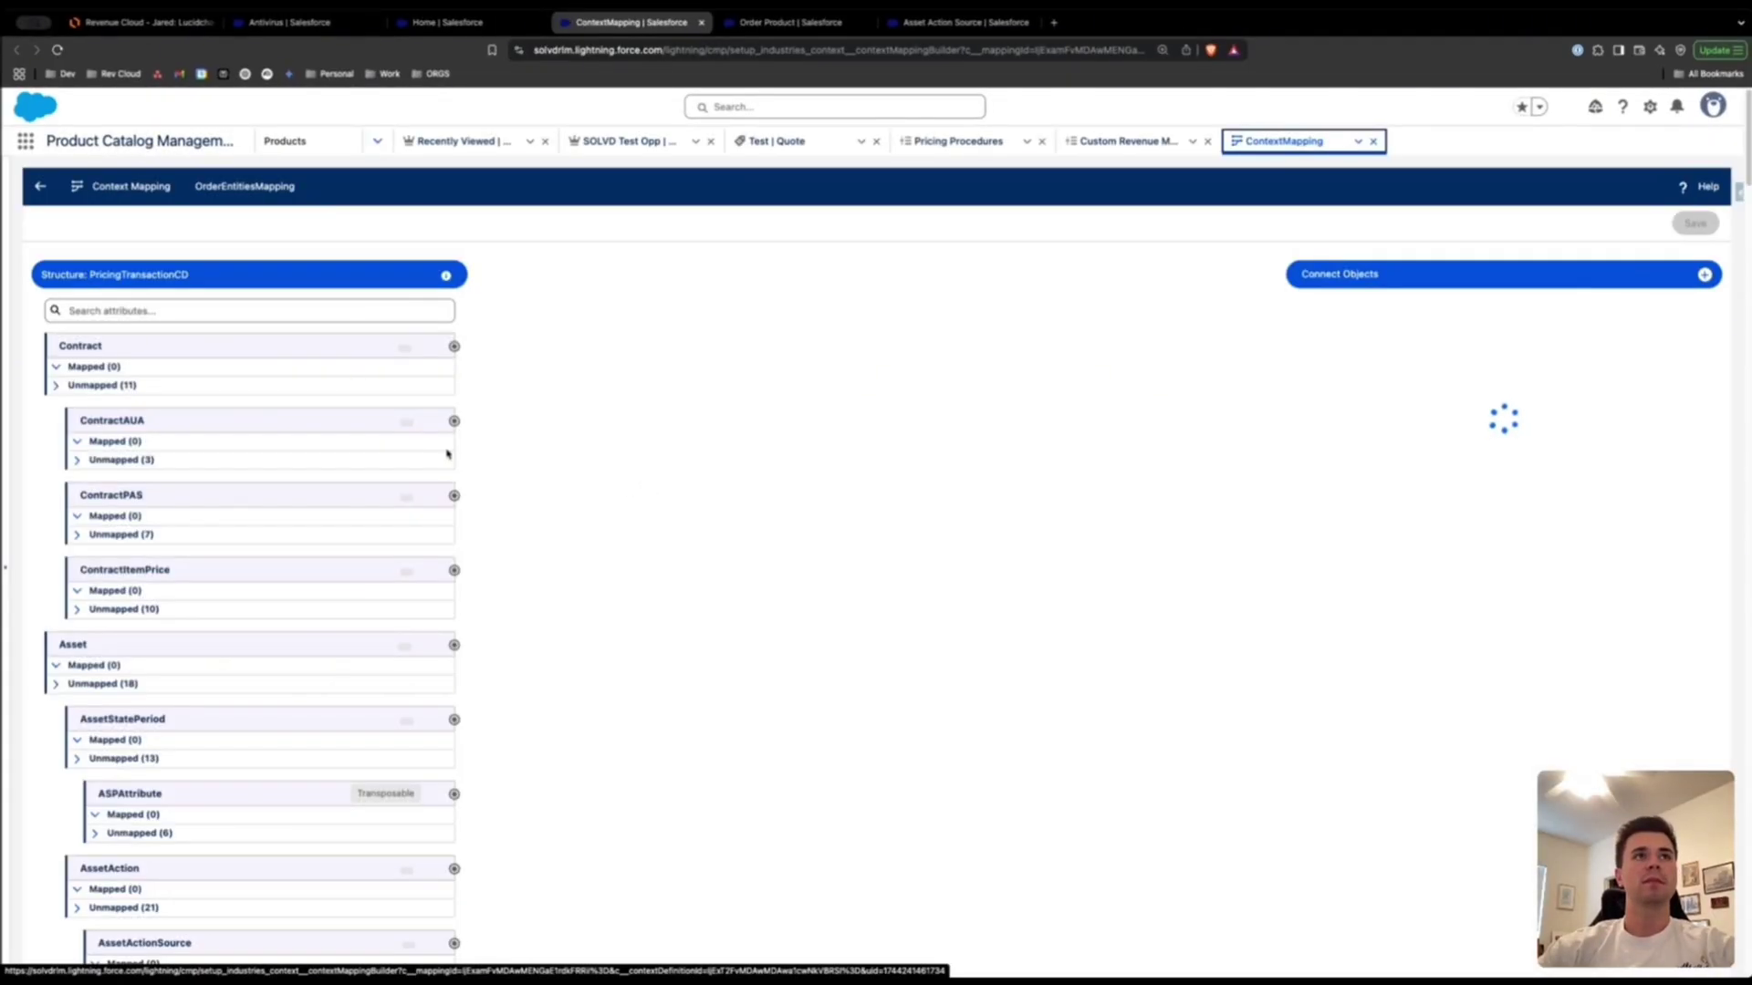
- Filter both the PricingTransactionCD attributes and the connected object fields by "install"
click(286, 310)
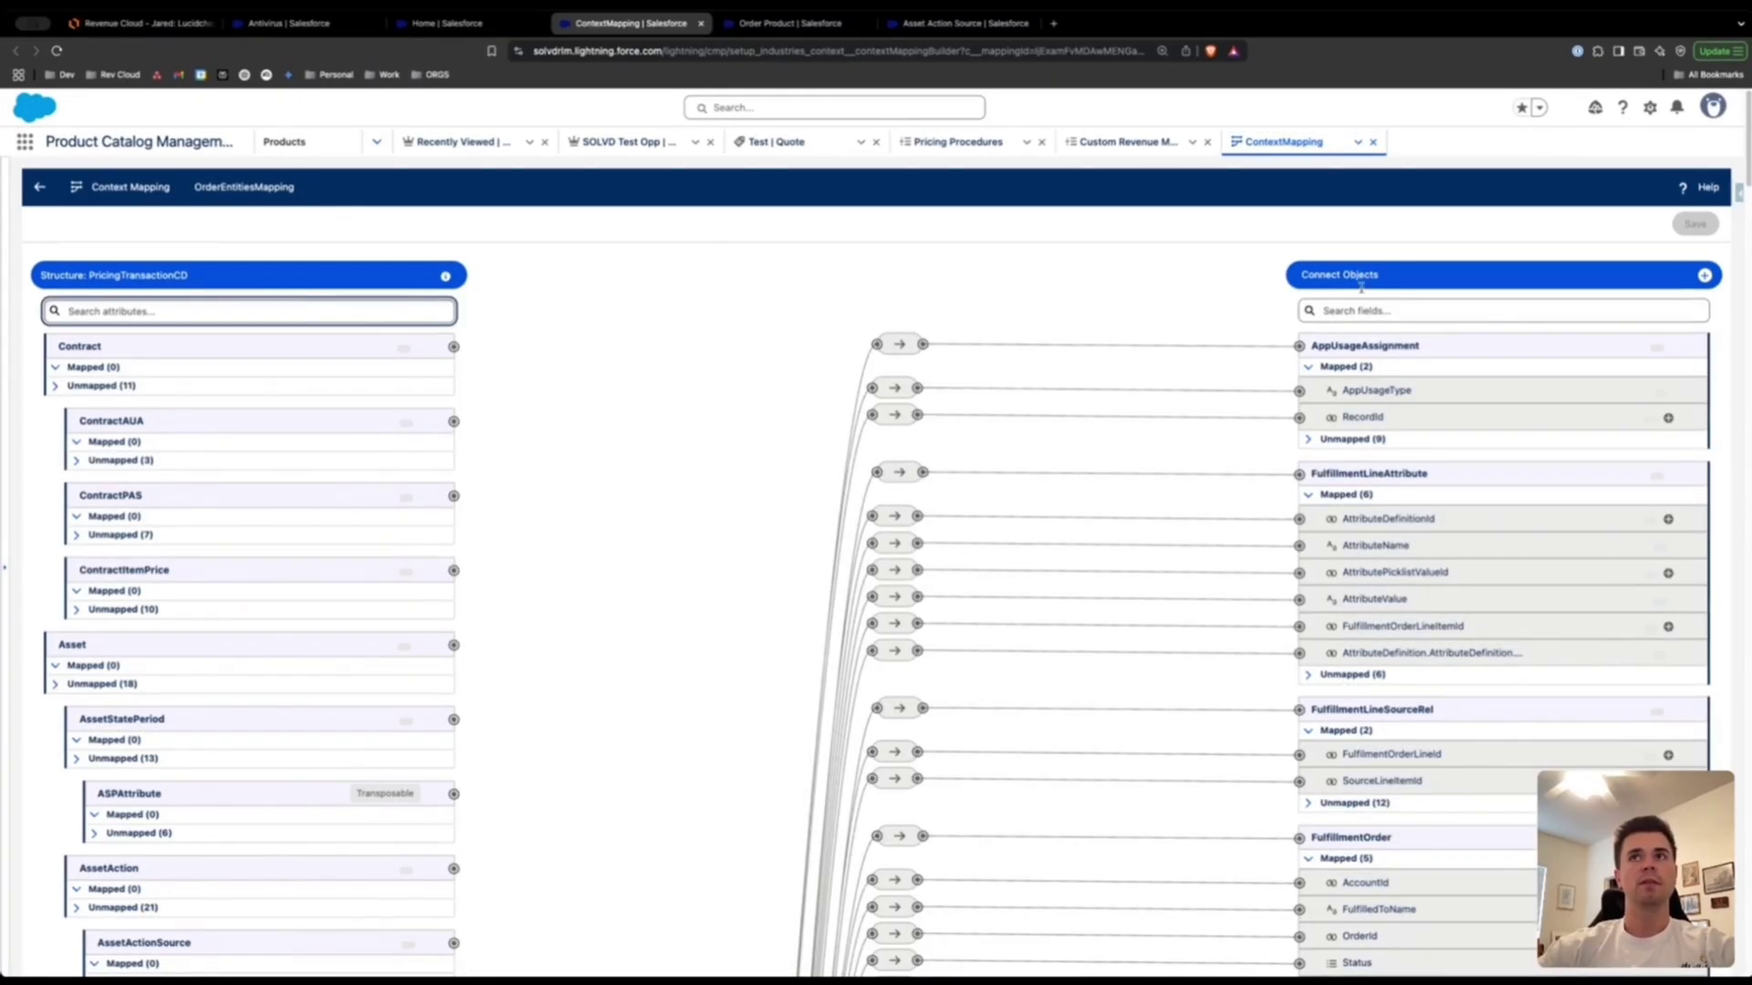
text(install)
click(1374, 312)
text(install)
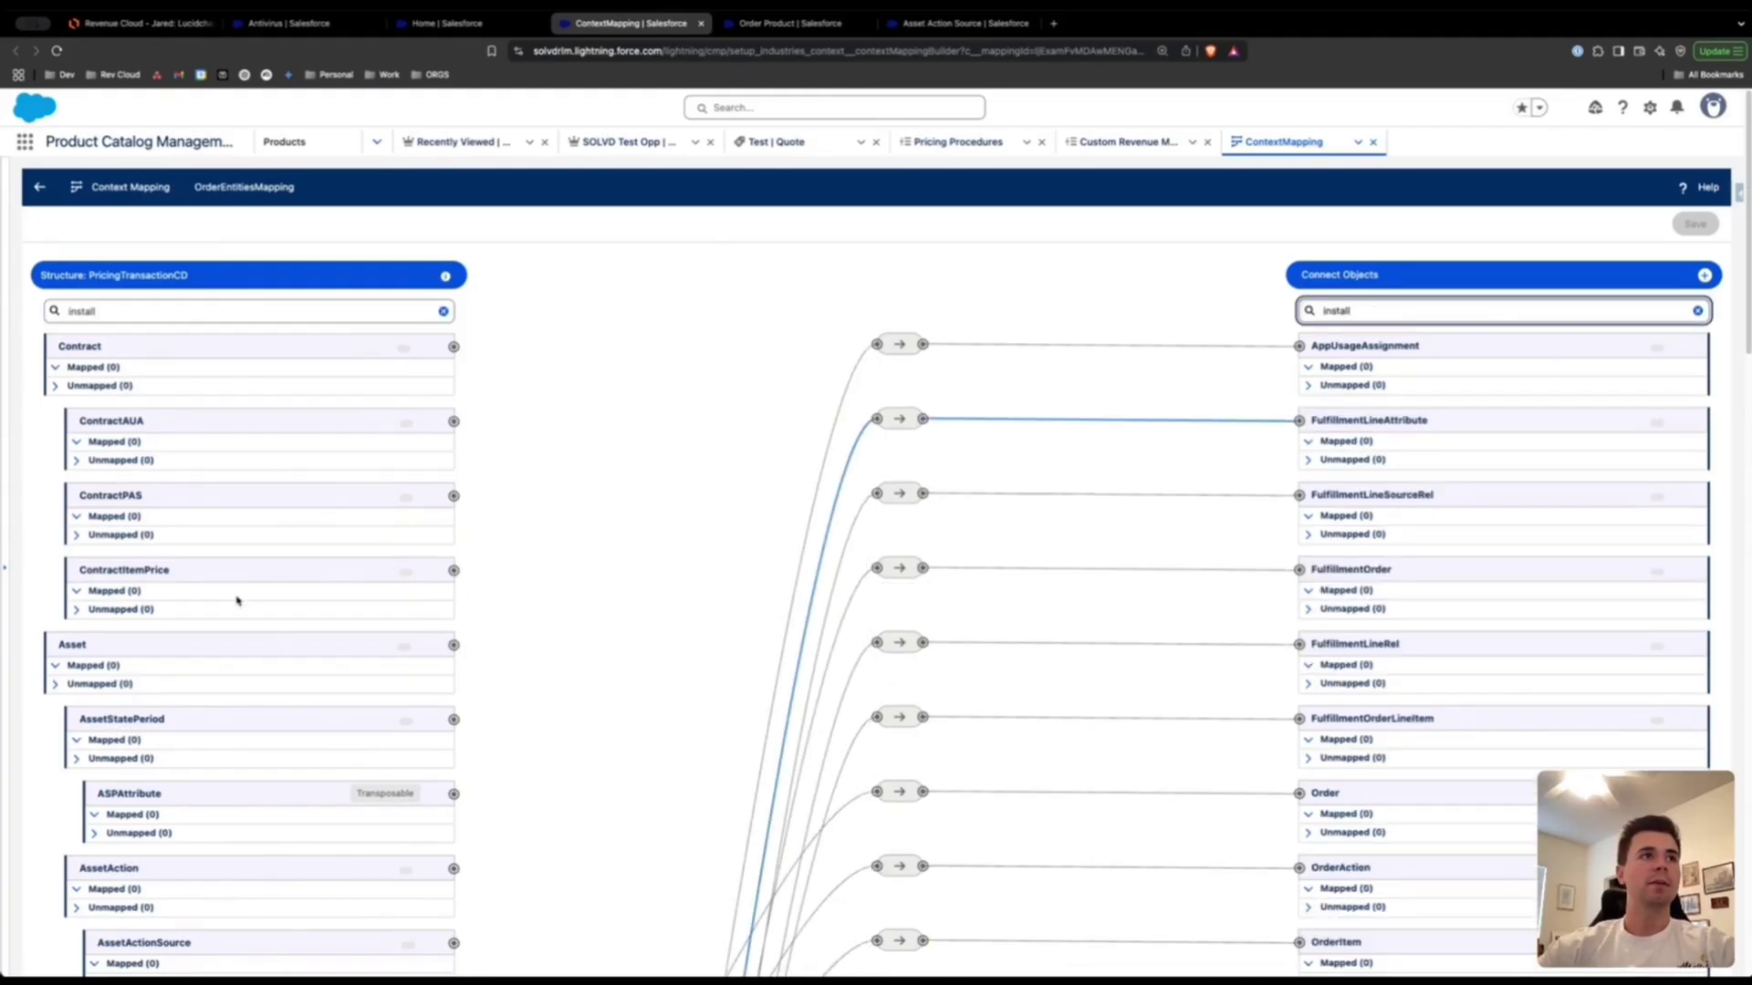
- Map the SalesTransactionItem node's InstallationDate attribute to the Installation_Date__c field of OrderItem
scroll(237, 600, down, 10)
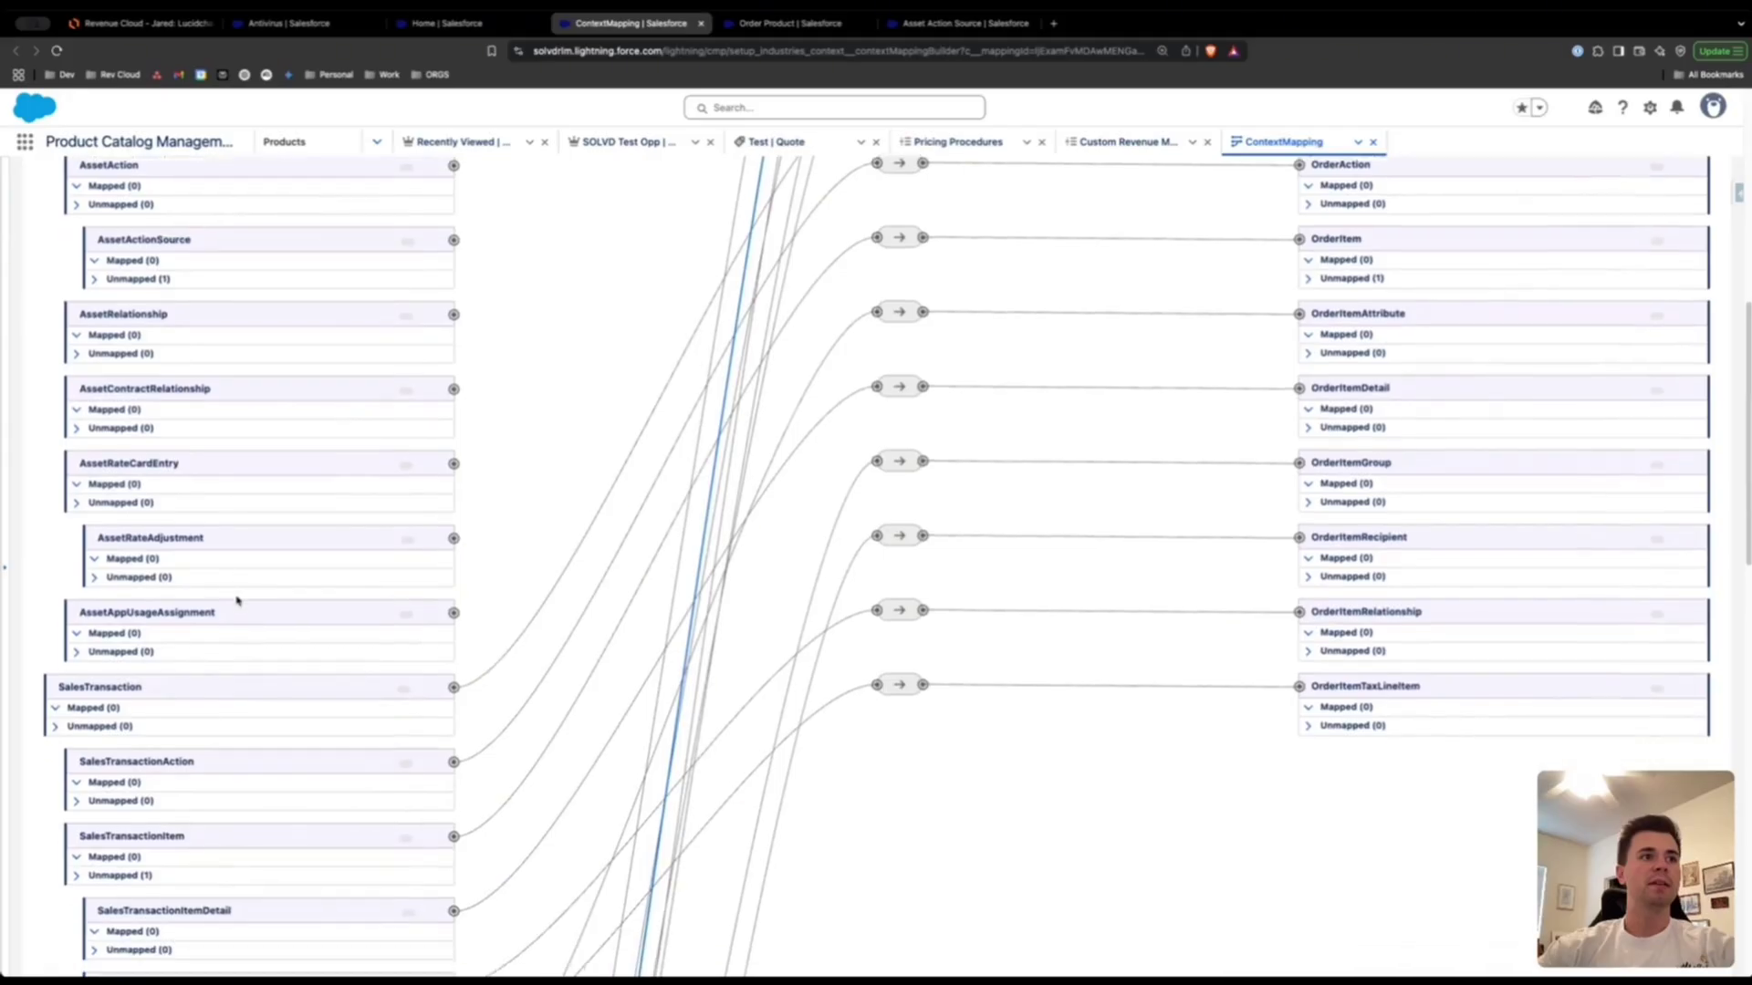
scroll(238, 600, down, 4)
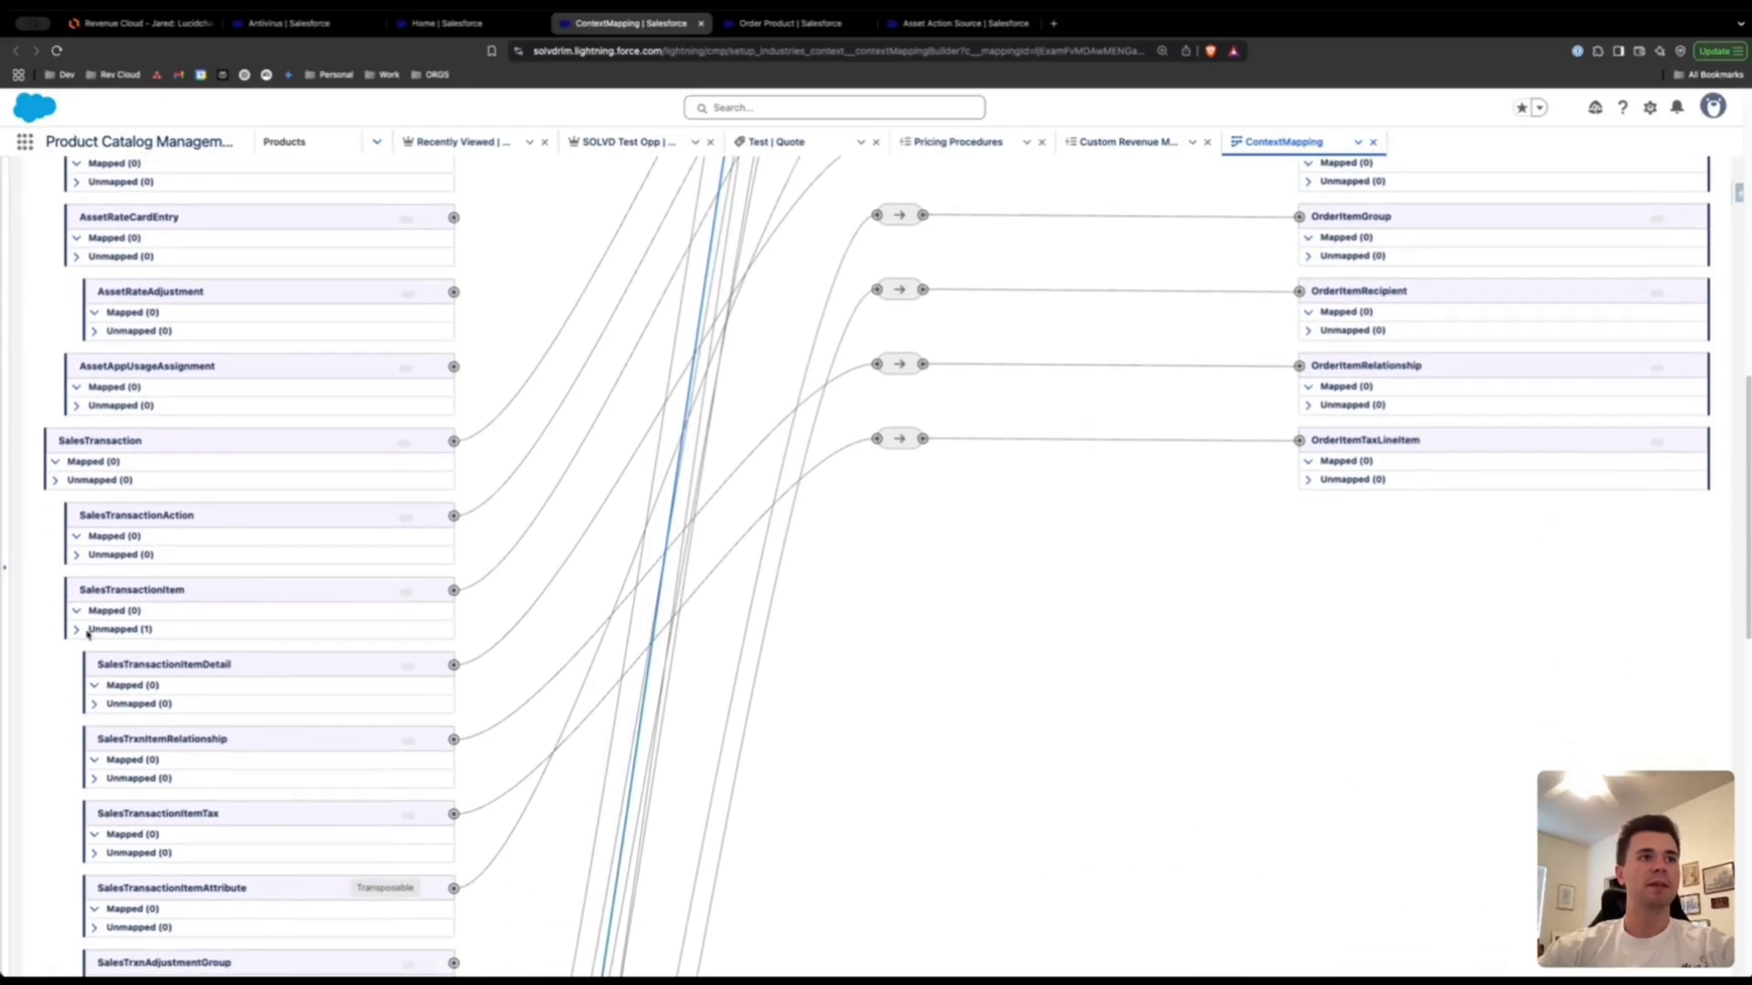
click(78, 629)
click(132, 657)
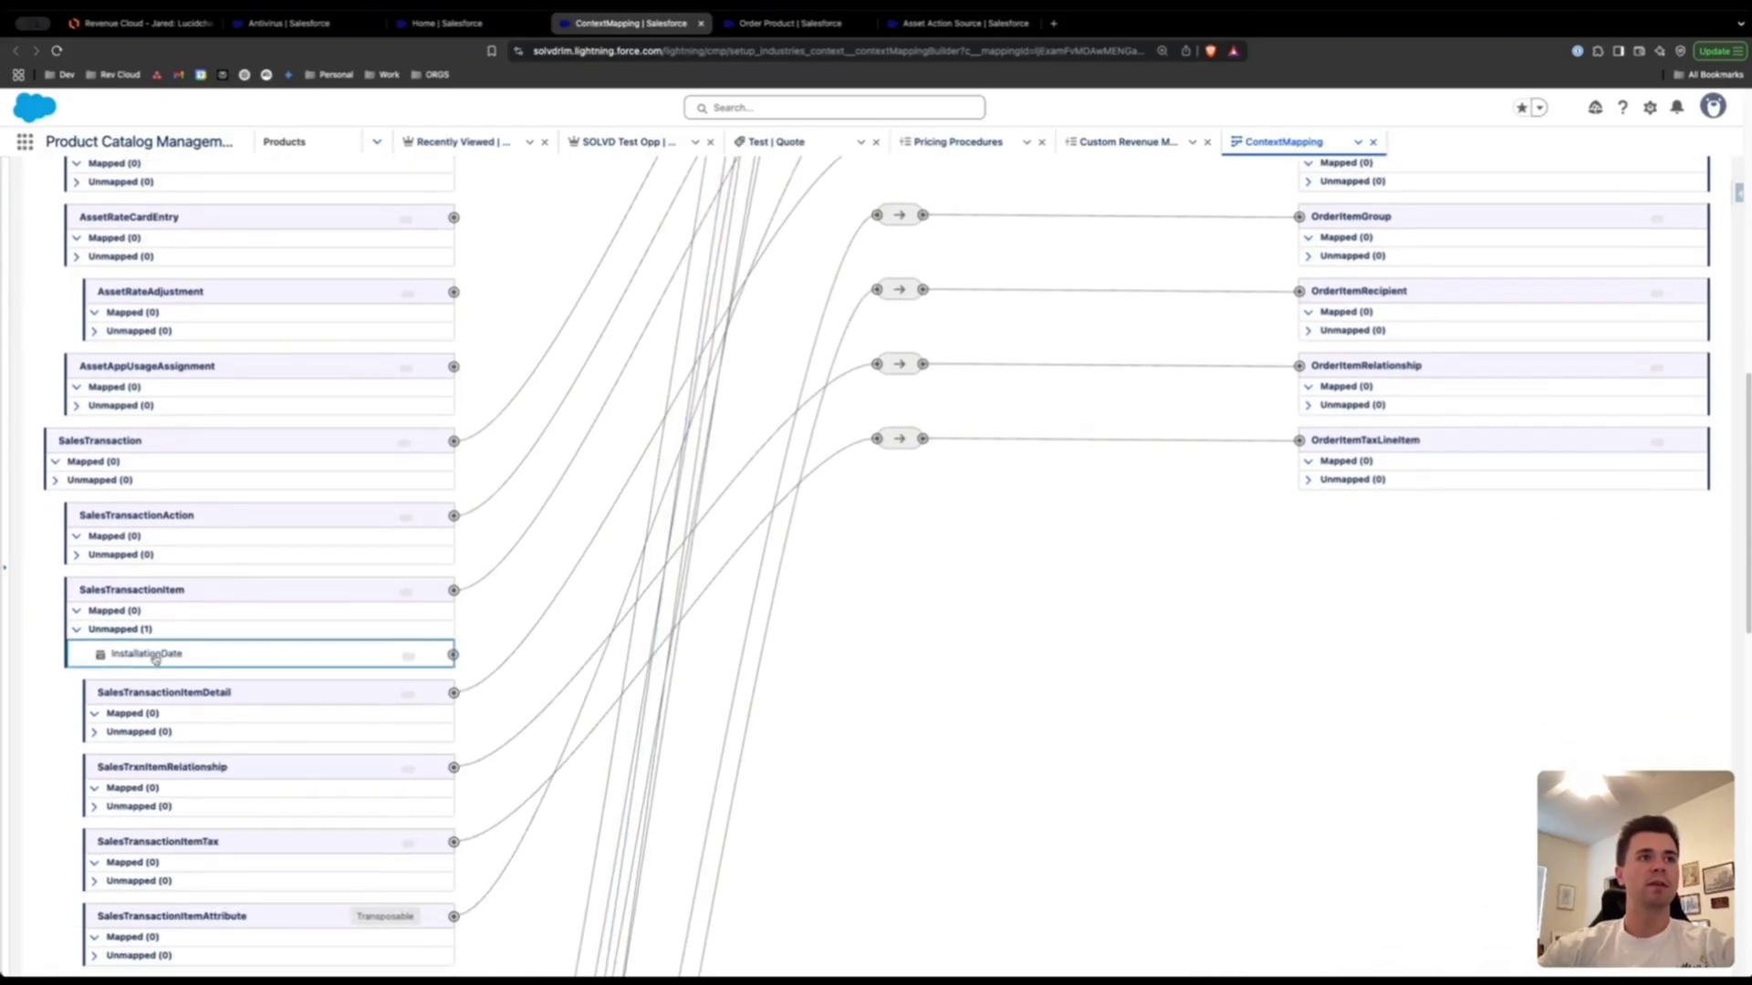
scroll(734, 585, up, 10)
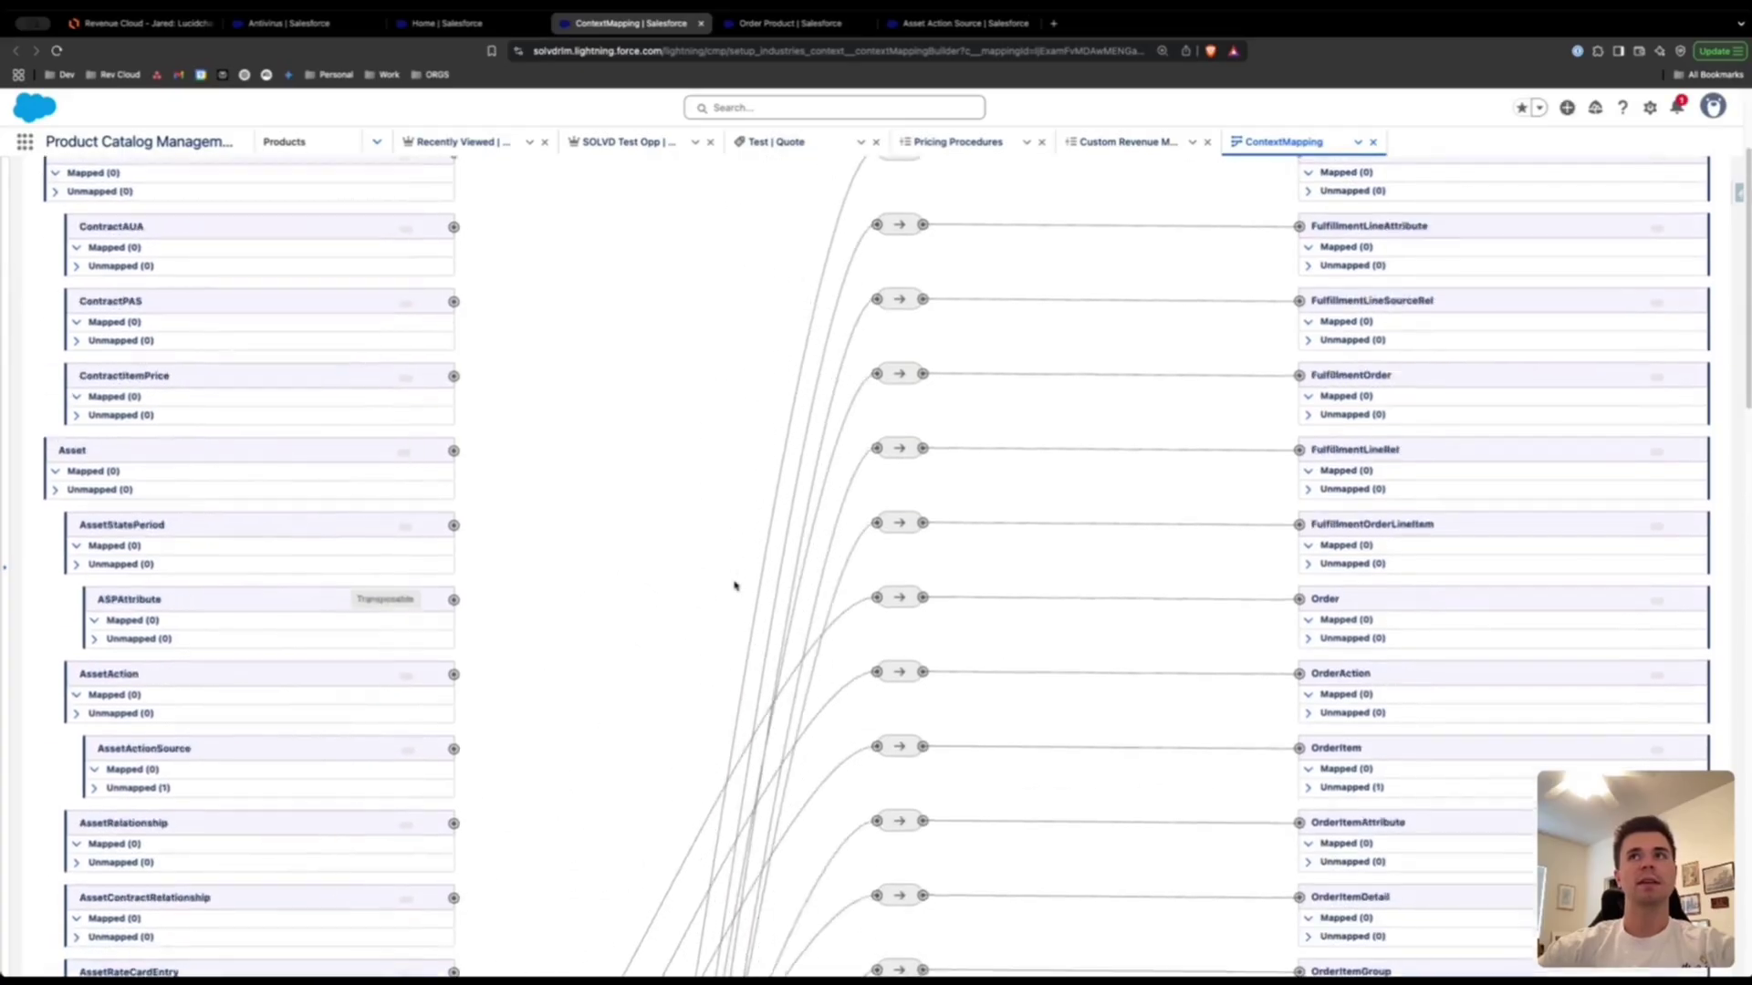
scroll(1392, 578, down, 3)
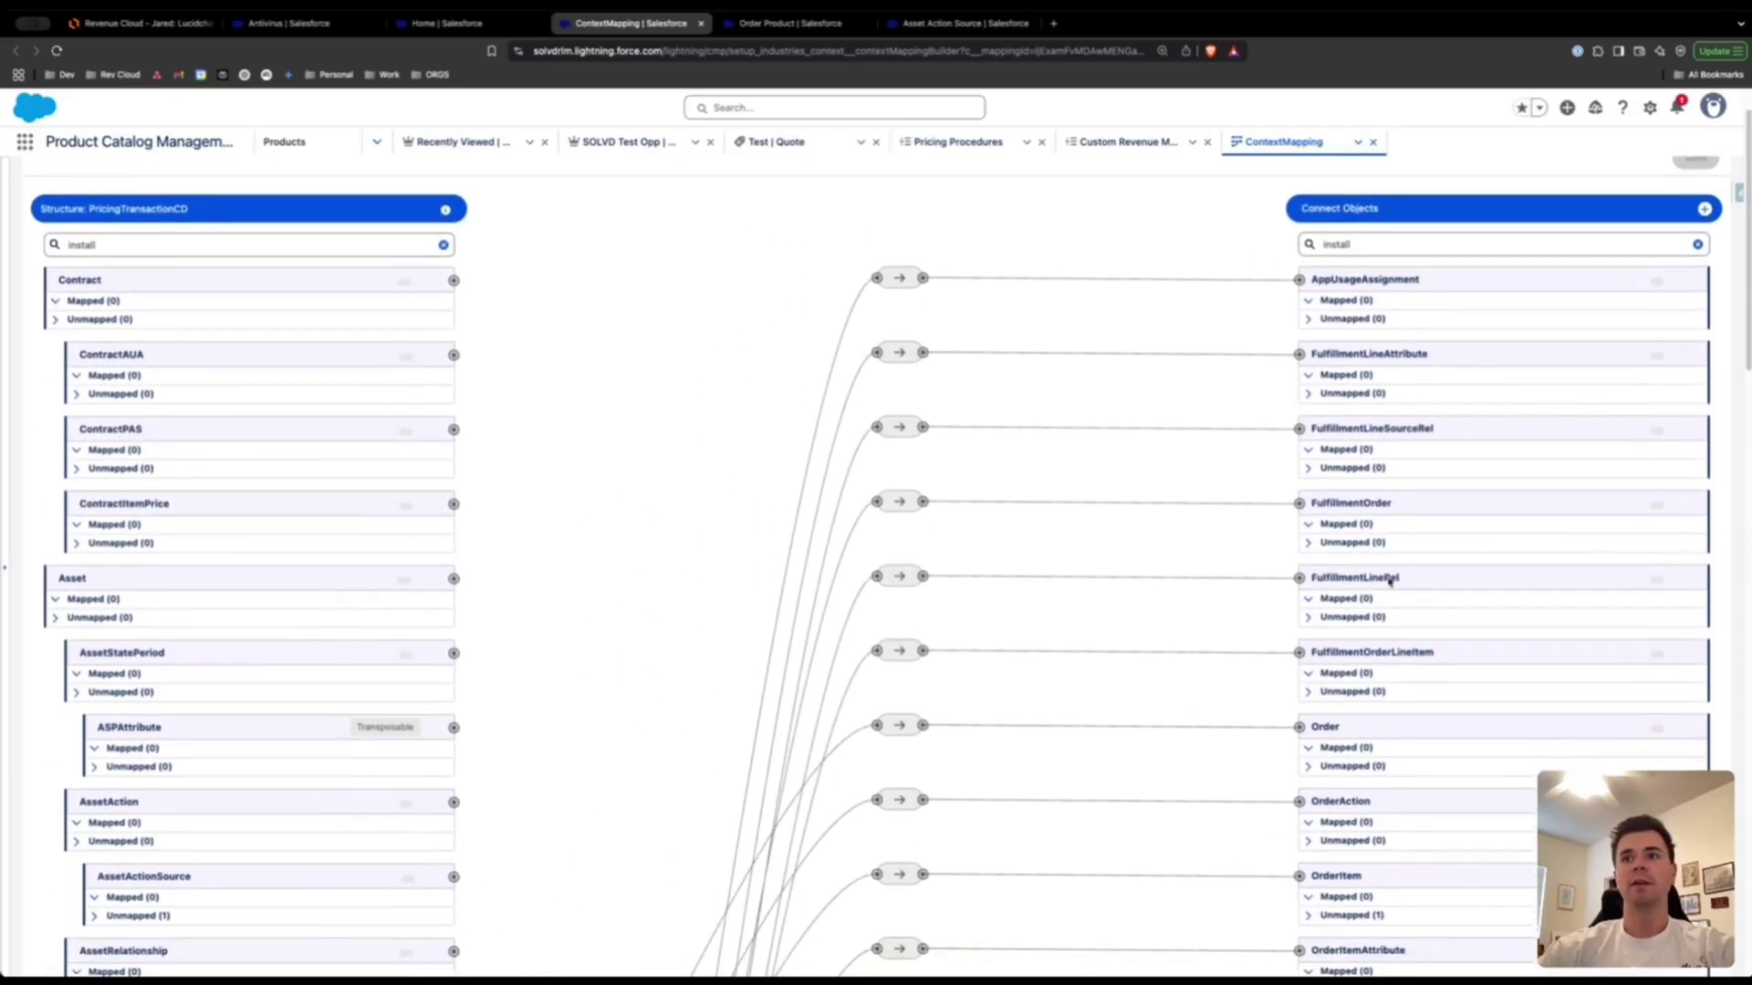
scroll(1389, 582, down, 1)
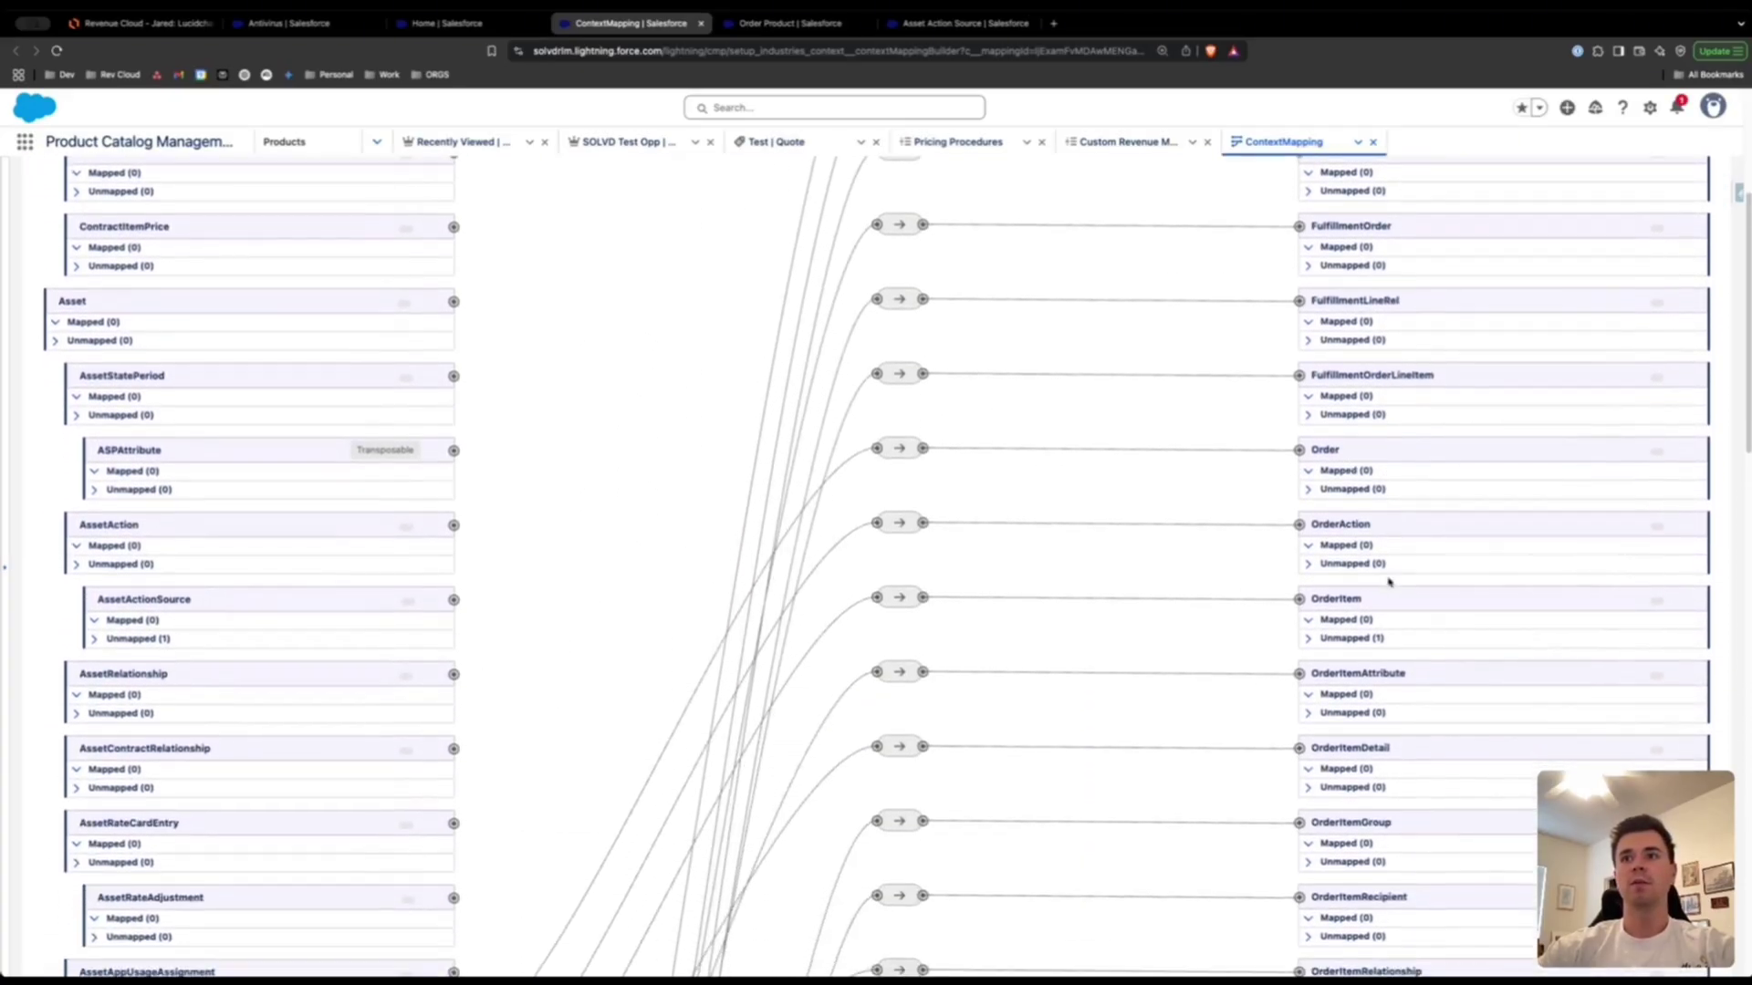
click(1334, 638)
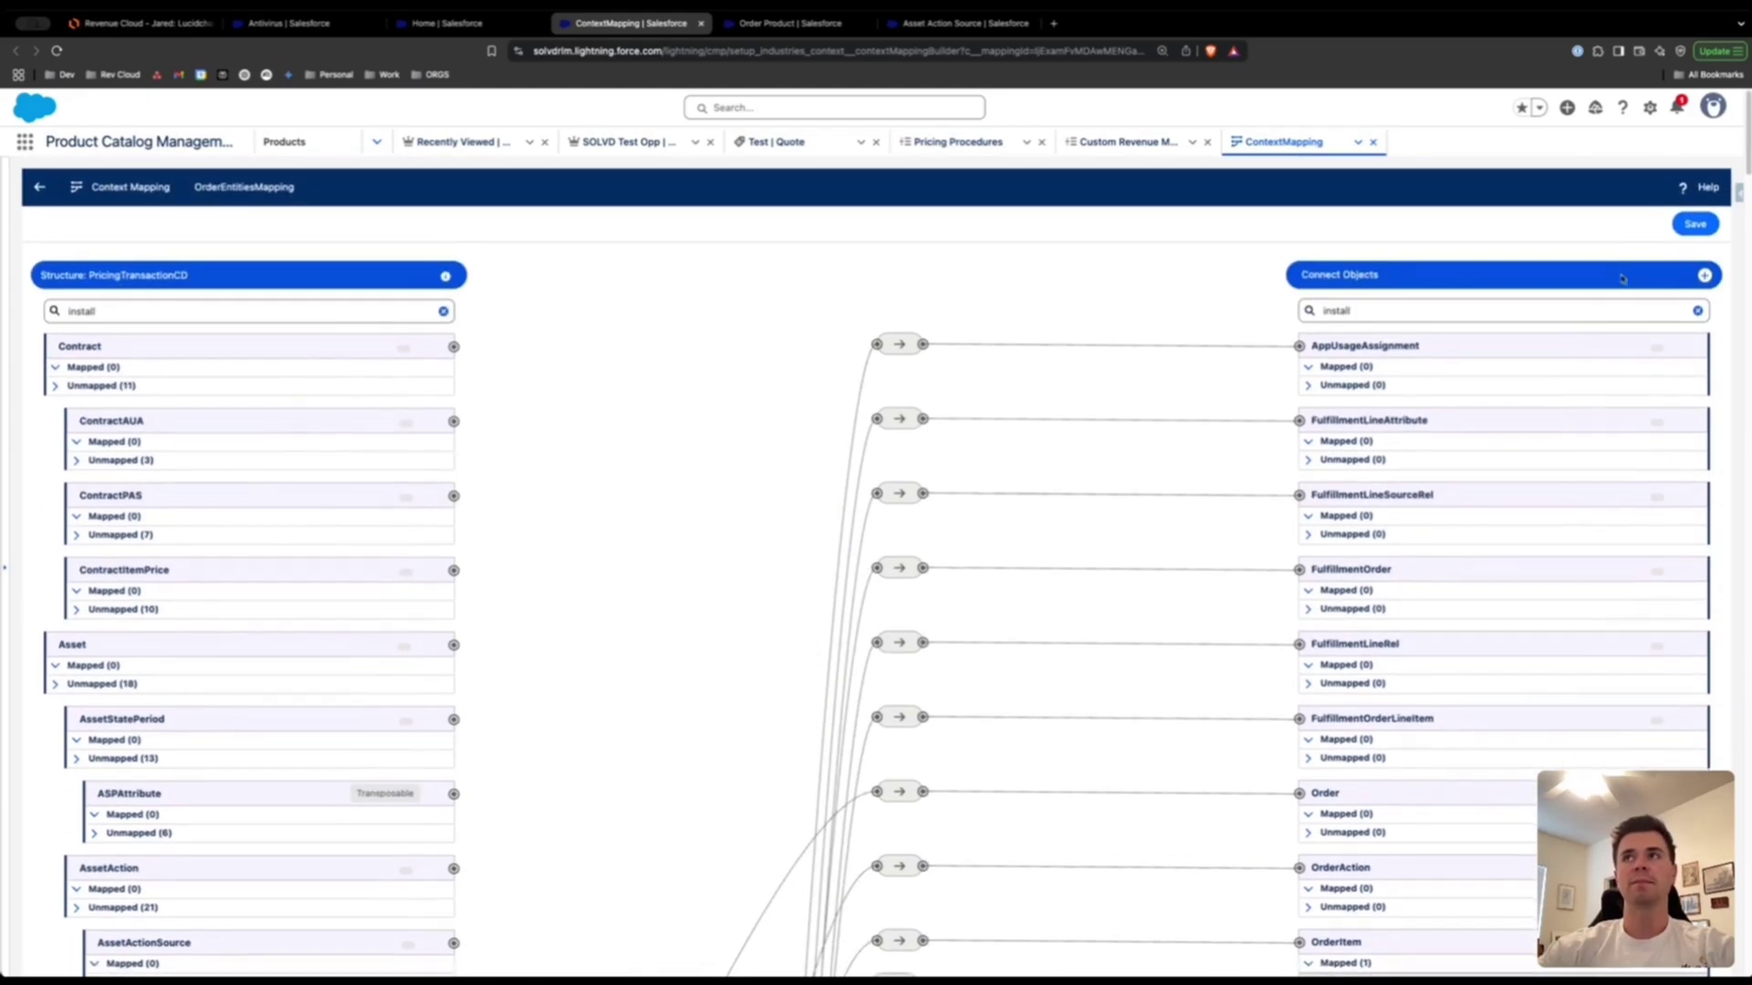
- Check the Installation_Date__c connection on OrderItem and save the OrderEntitiesMapping
scroll(1186, 411, down, 5)
scroll(401, 368, down, 2)
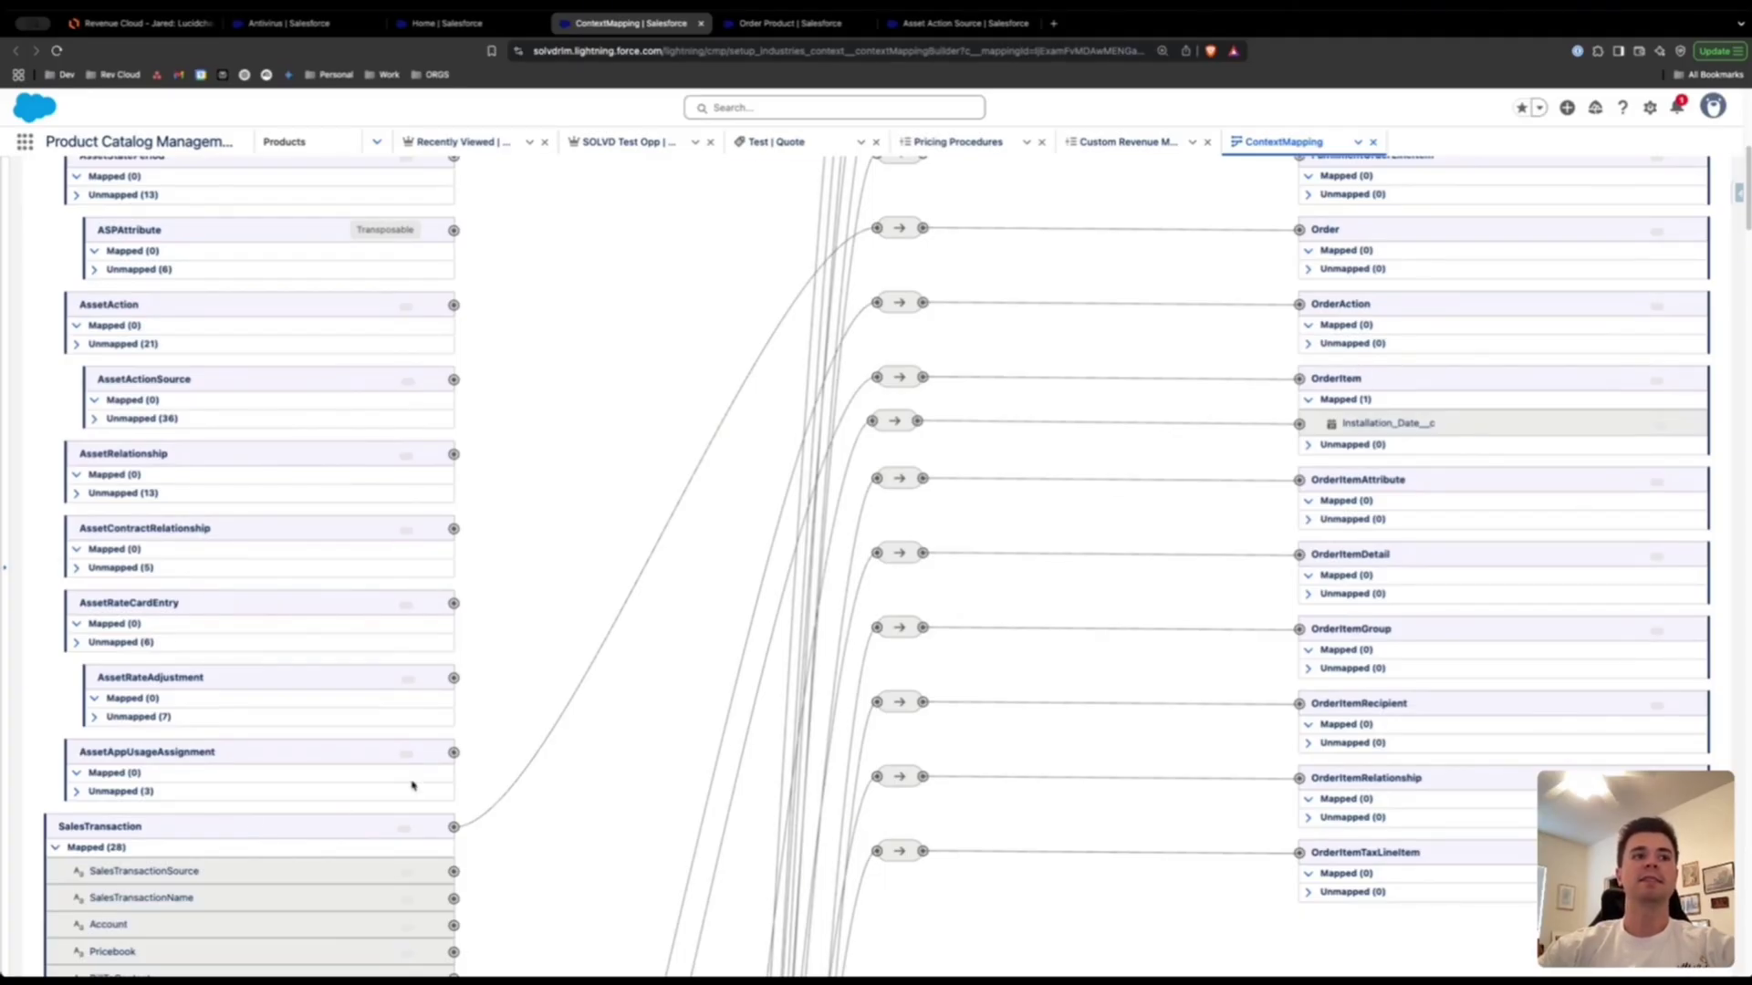
scroll(413, 786, down, 2)
scroll(1018, 628, up, 6)
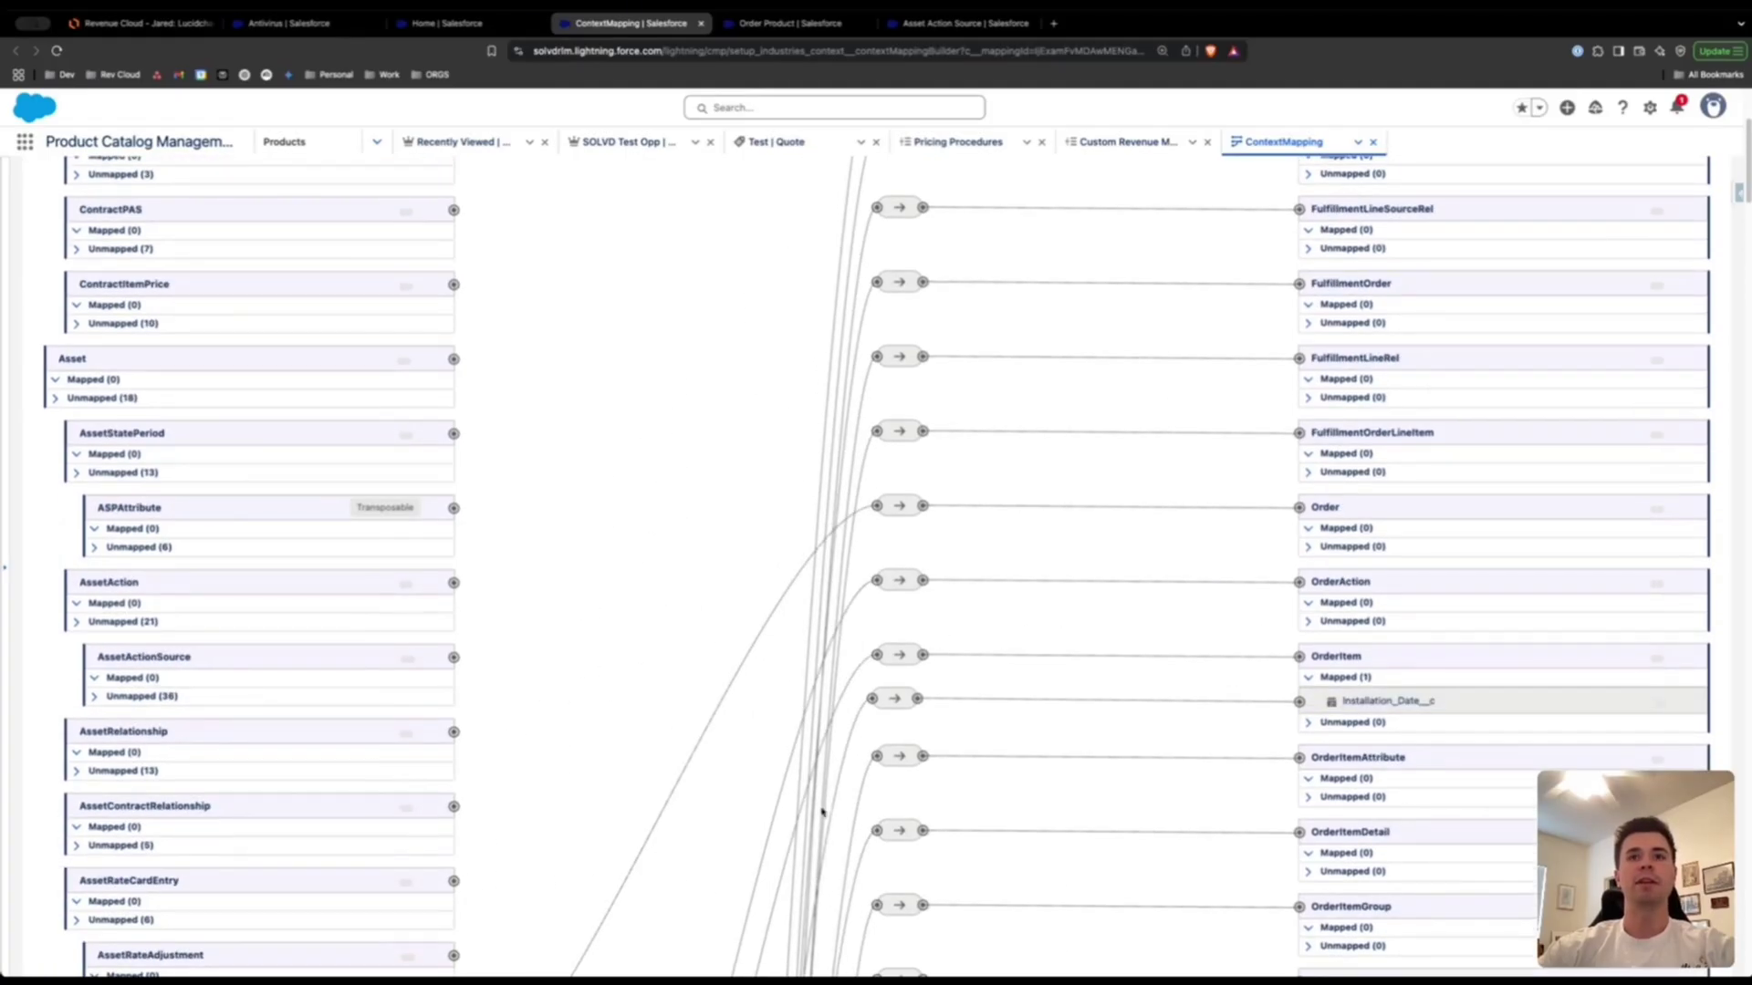
scroll(824, 824, up, 4)
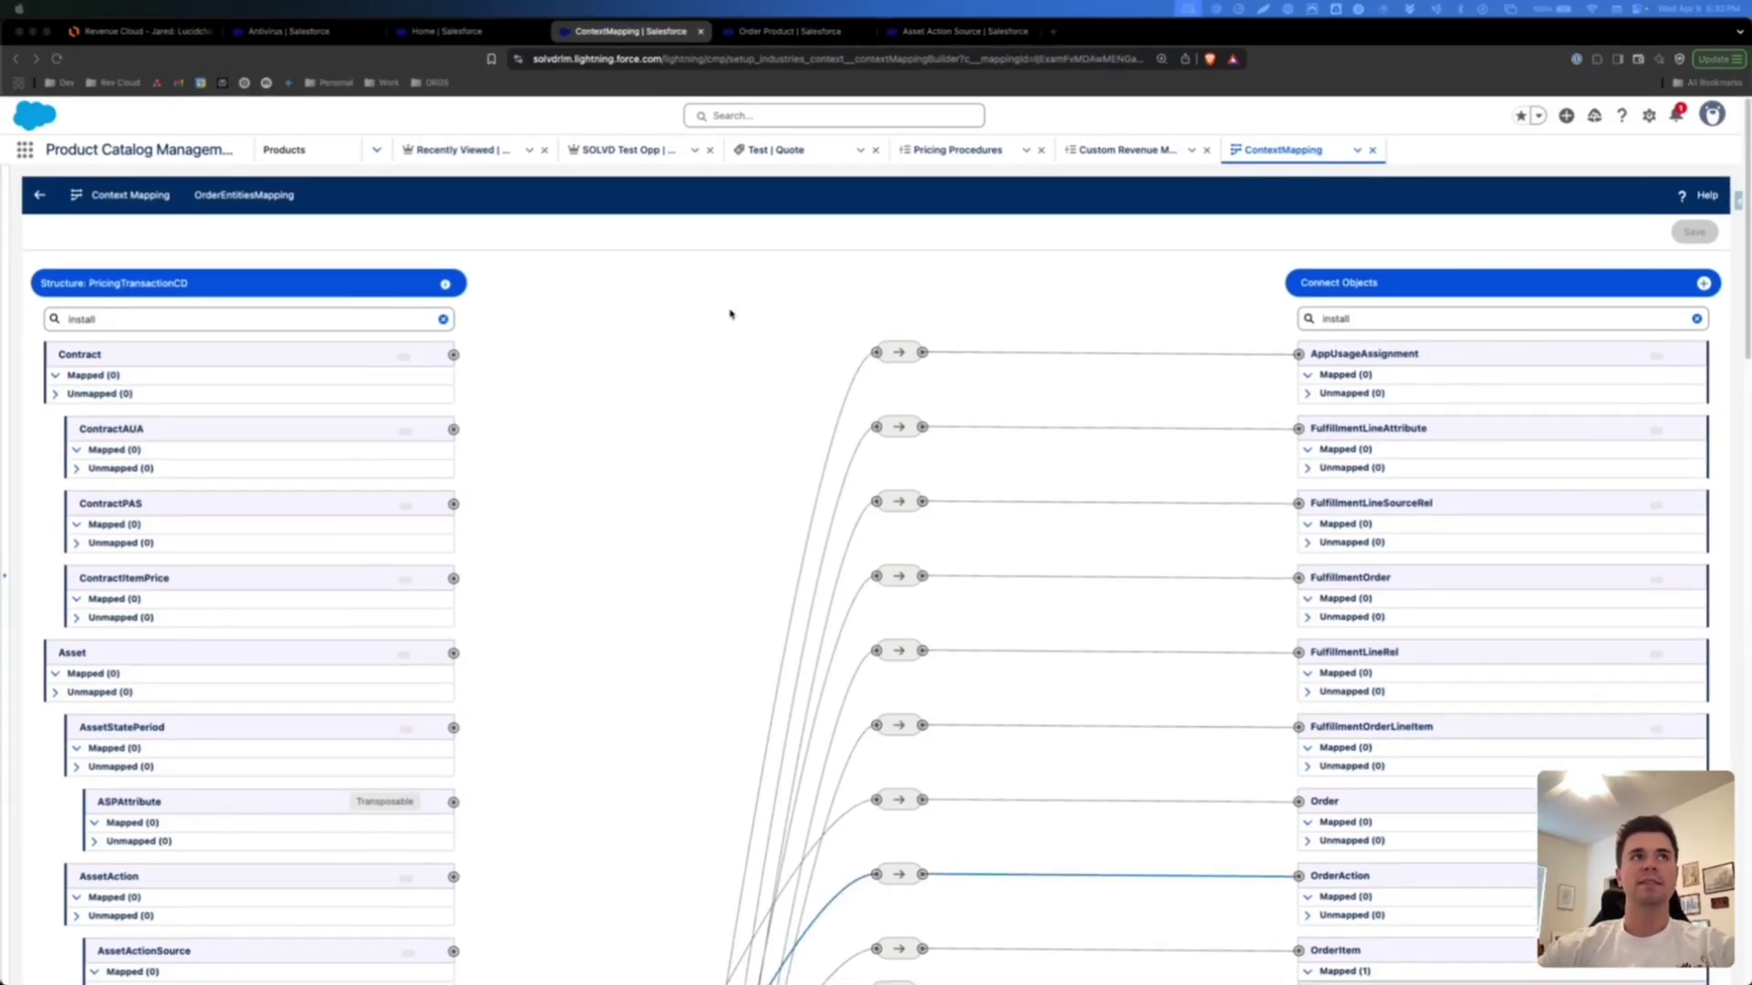
- Check the Twin fielding diagram in Lucidchart, and open AssetToSalesTransactionMapping from the PricingTransactionCD mappings in Salesforce
click(483, 35)
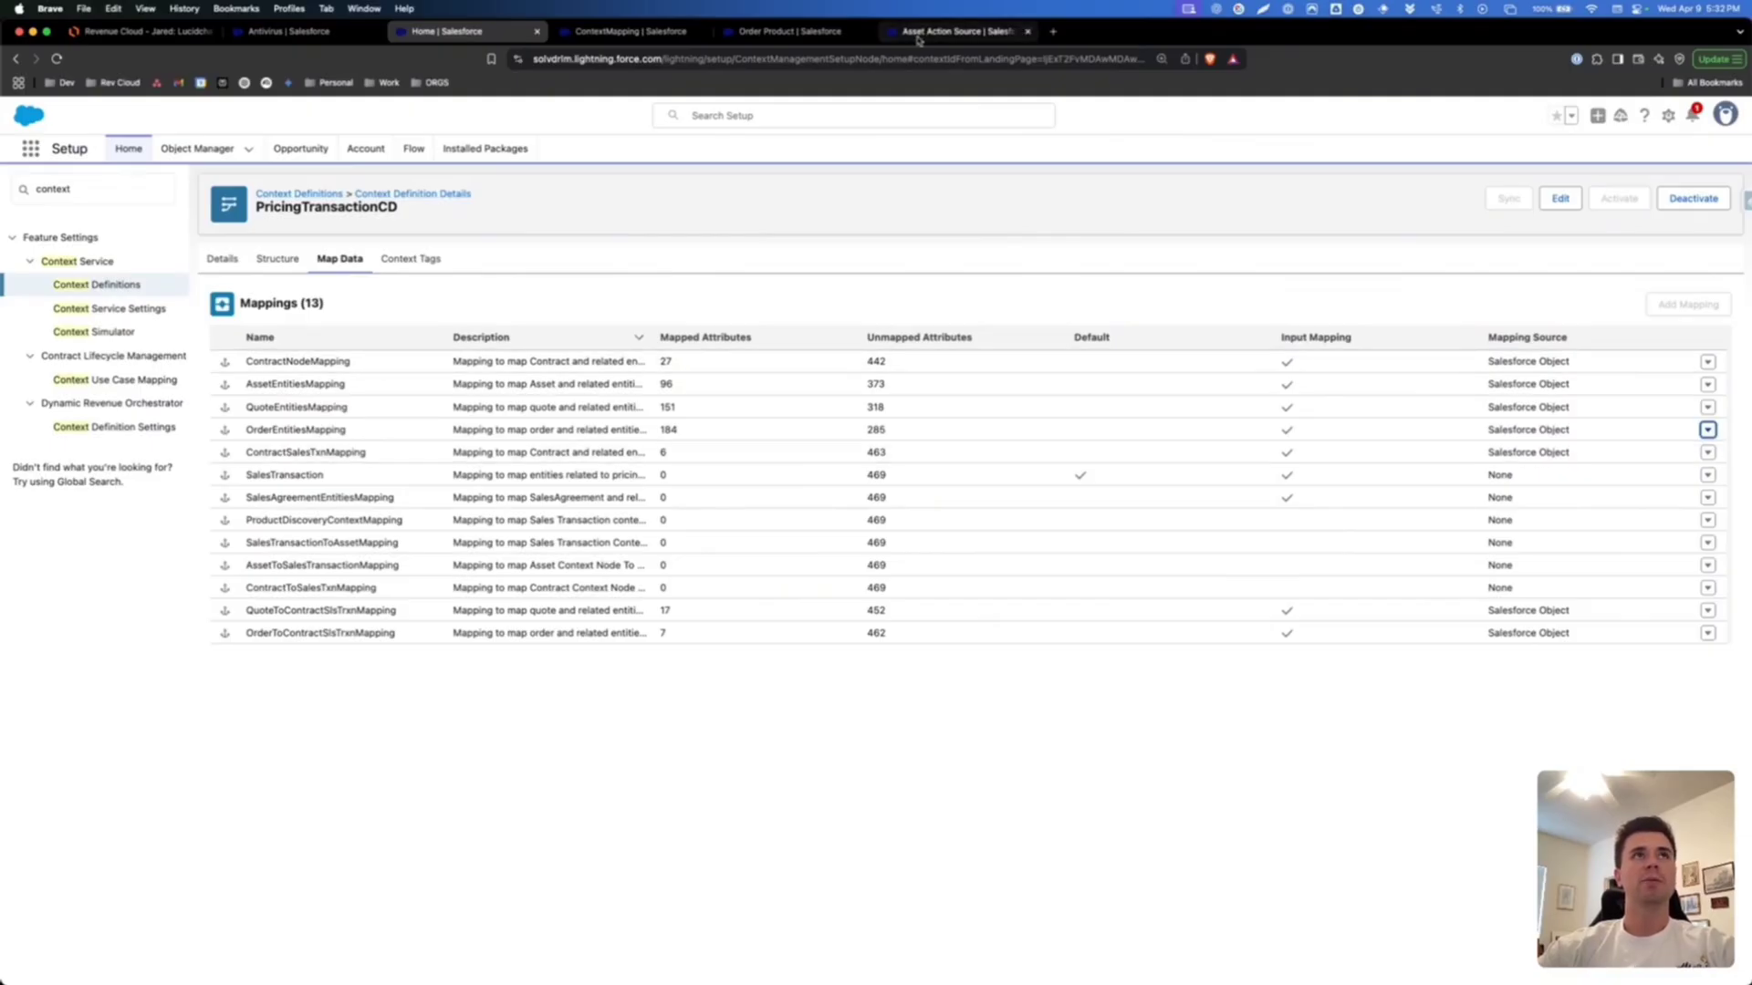
click(159, 37)
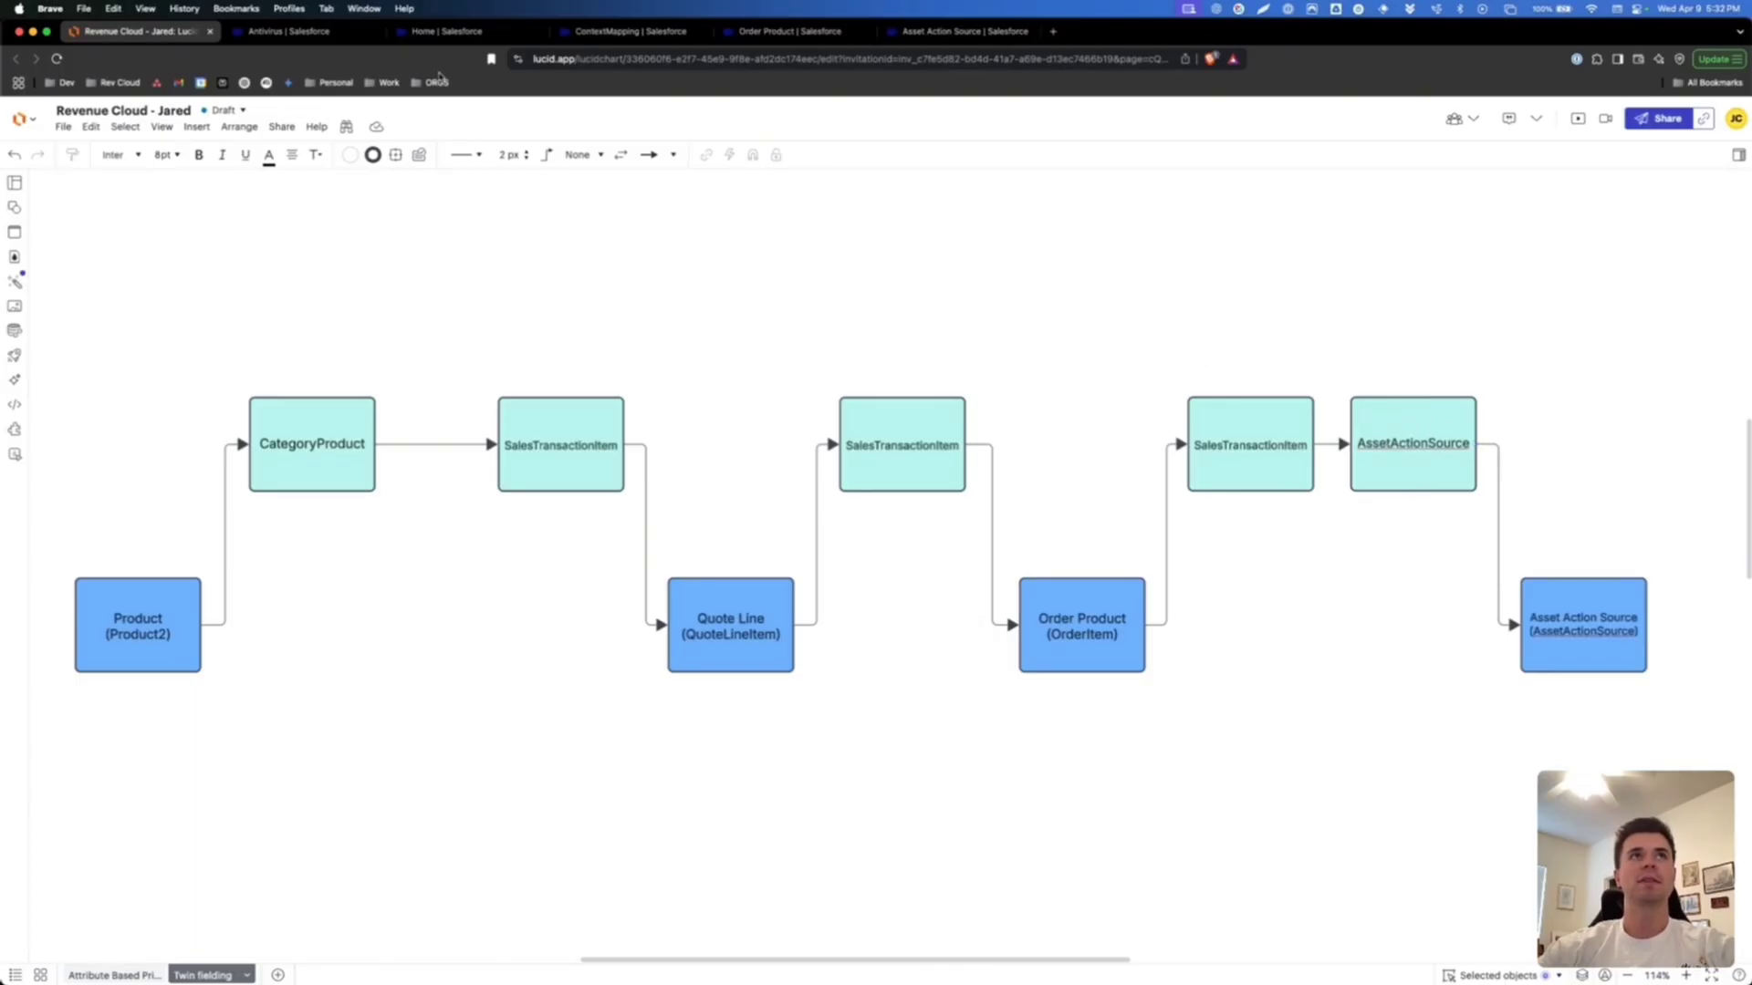
click(533, 37)
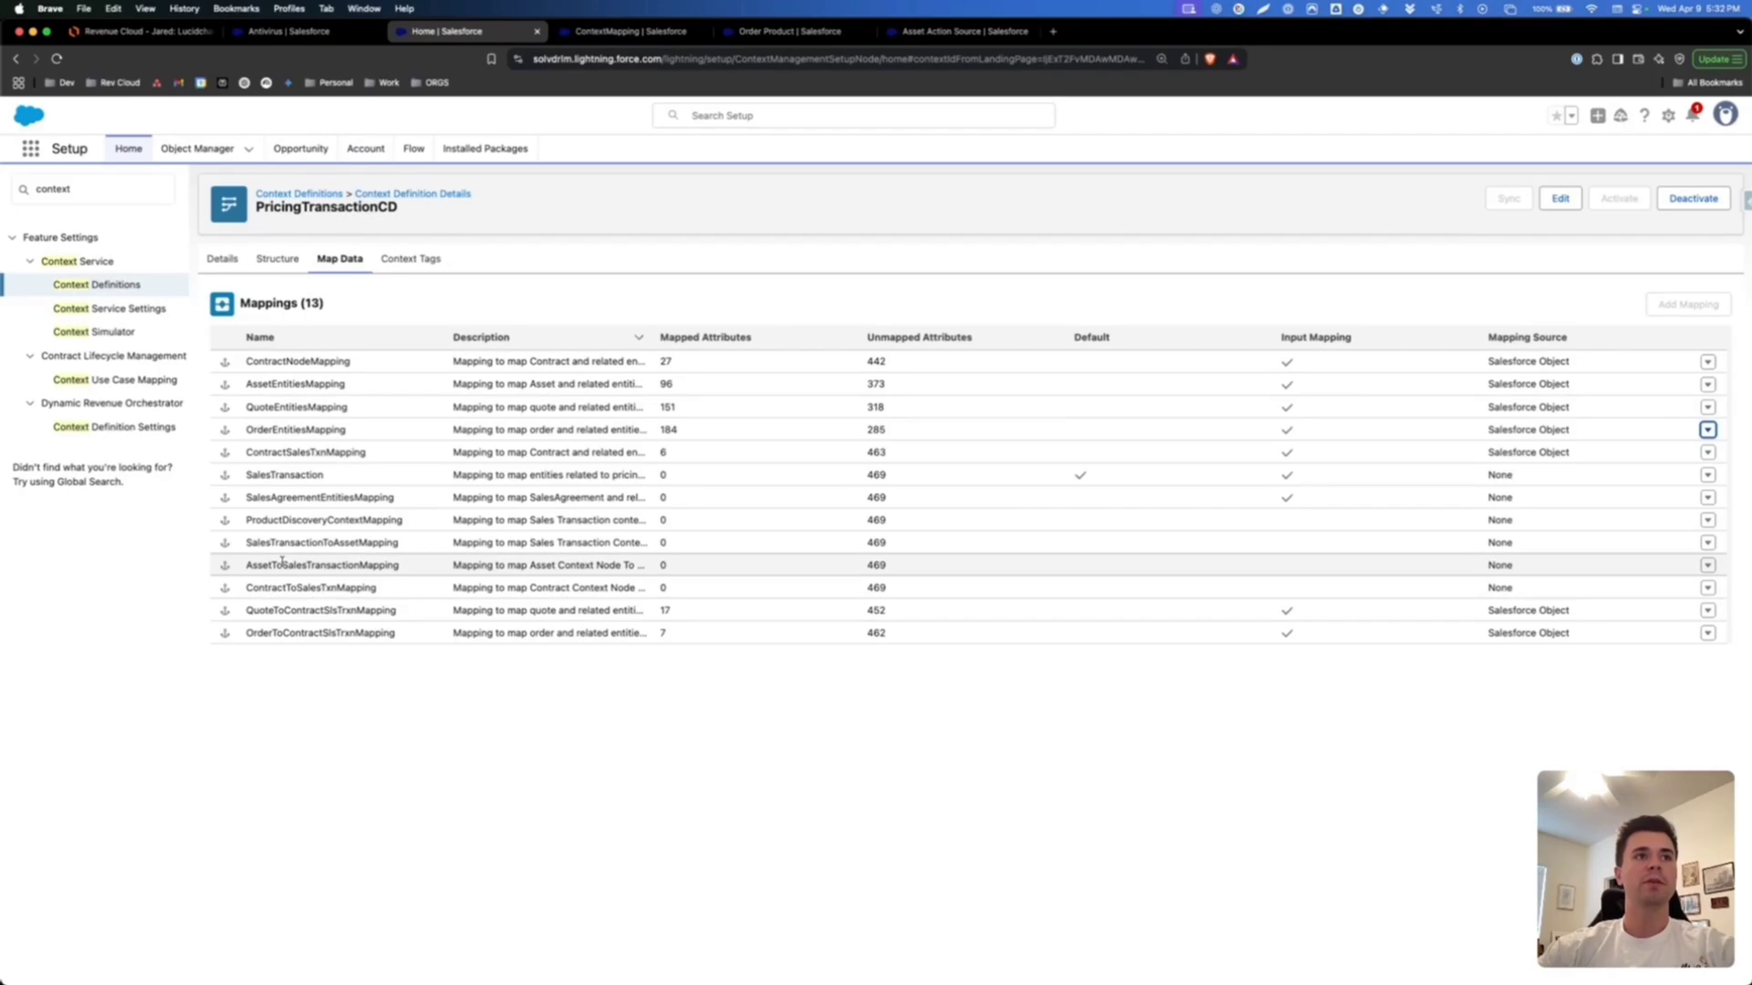
drag(244, 567, 398, 566)
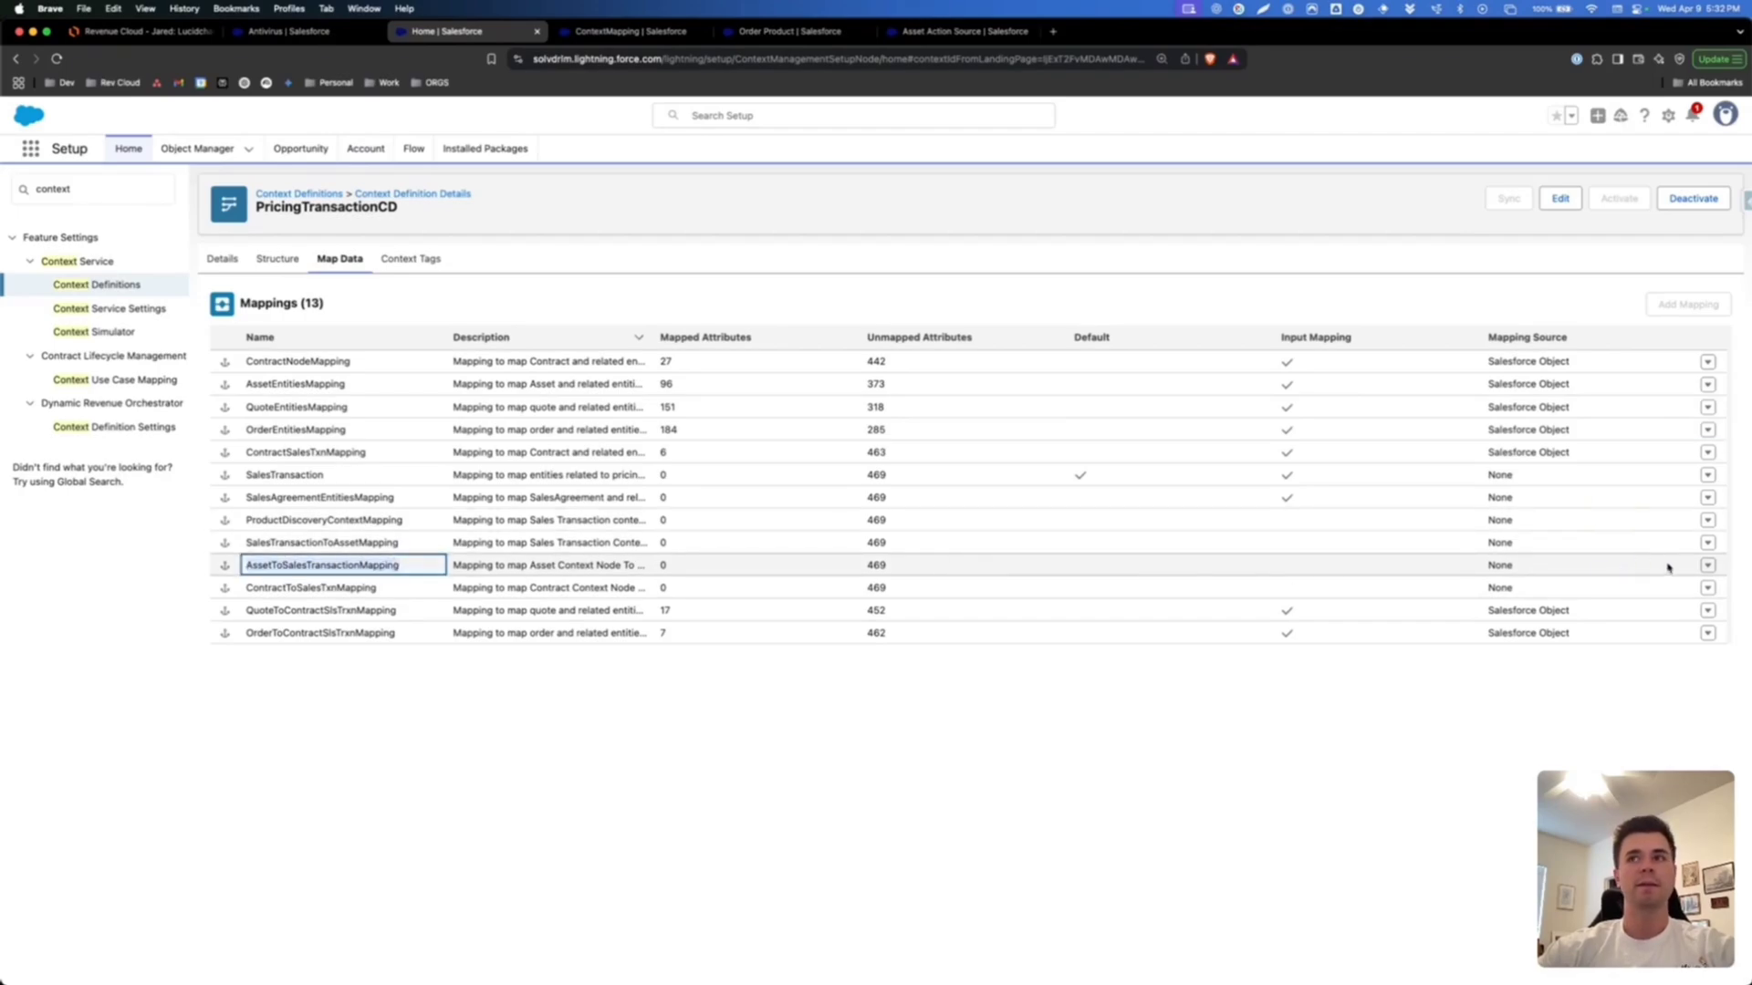
click(1707, 567)
click(1673, 545)
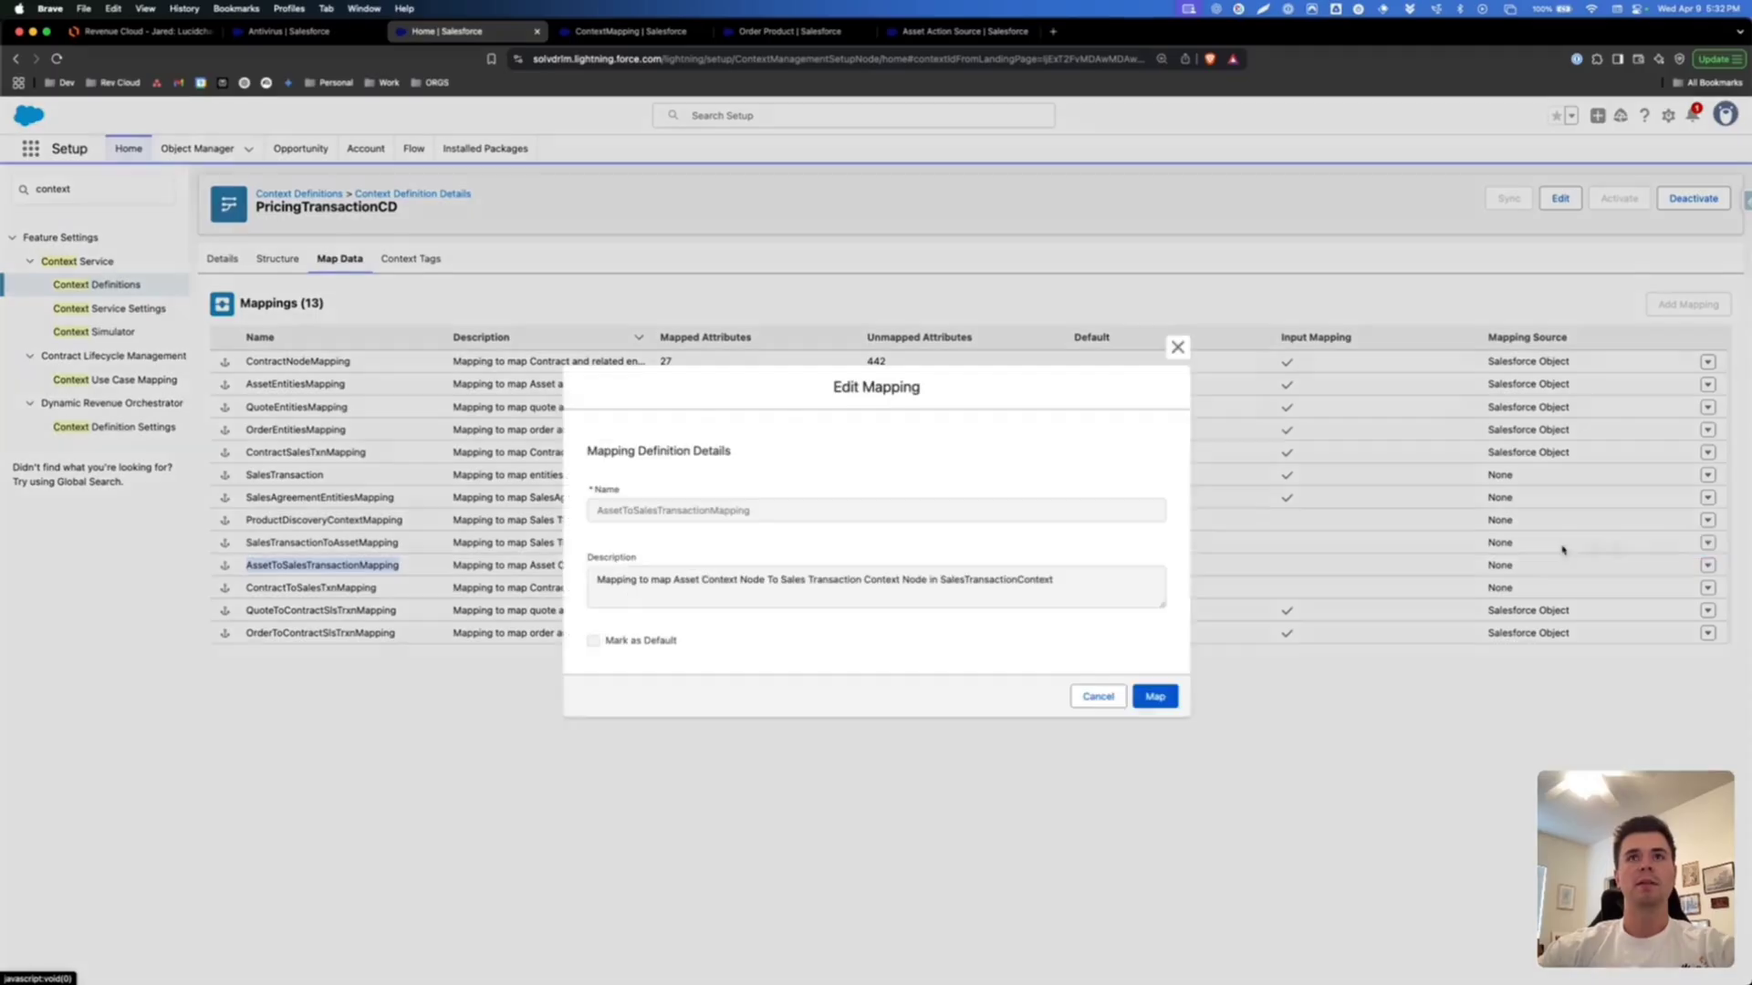
click(1154, 697)
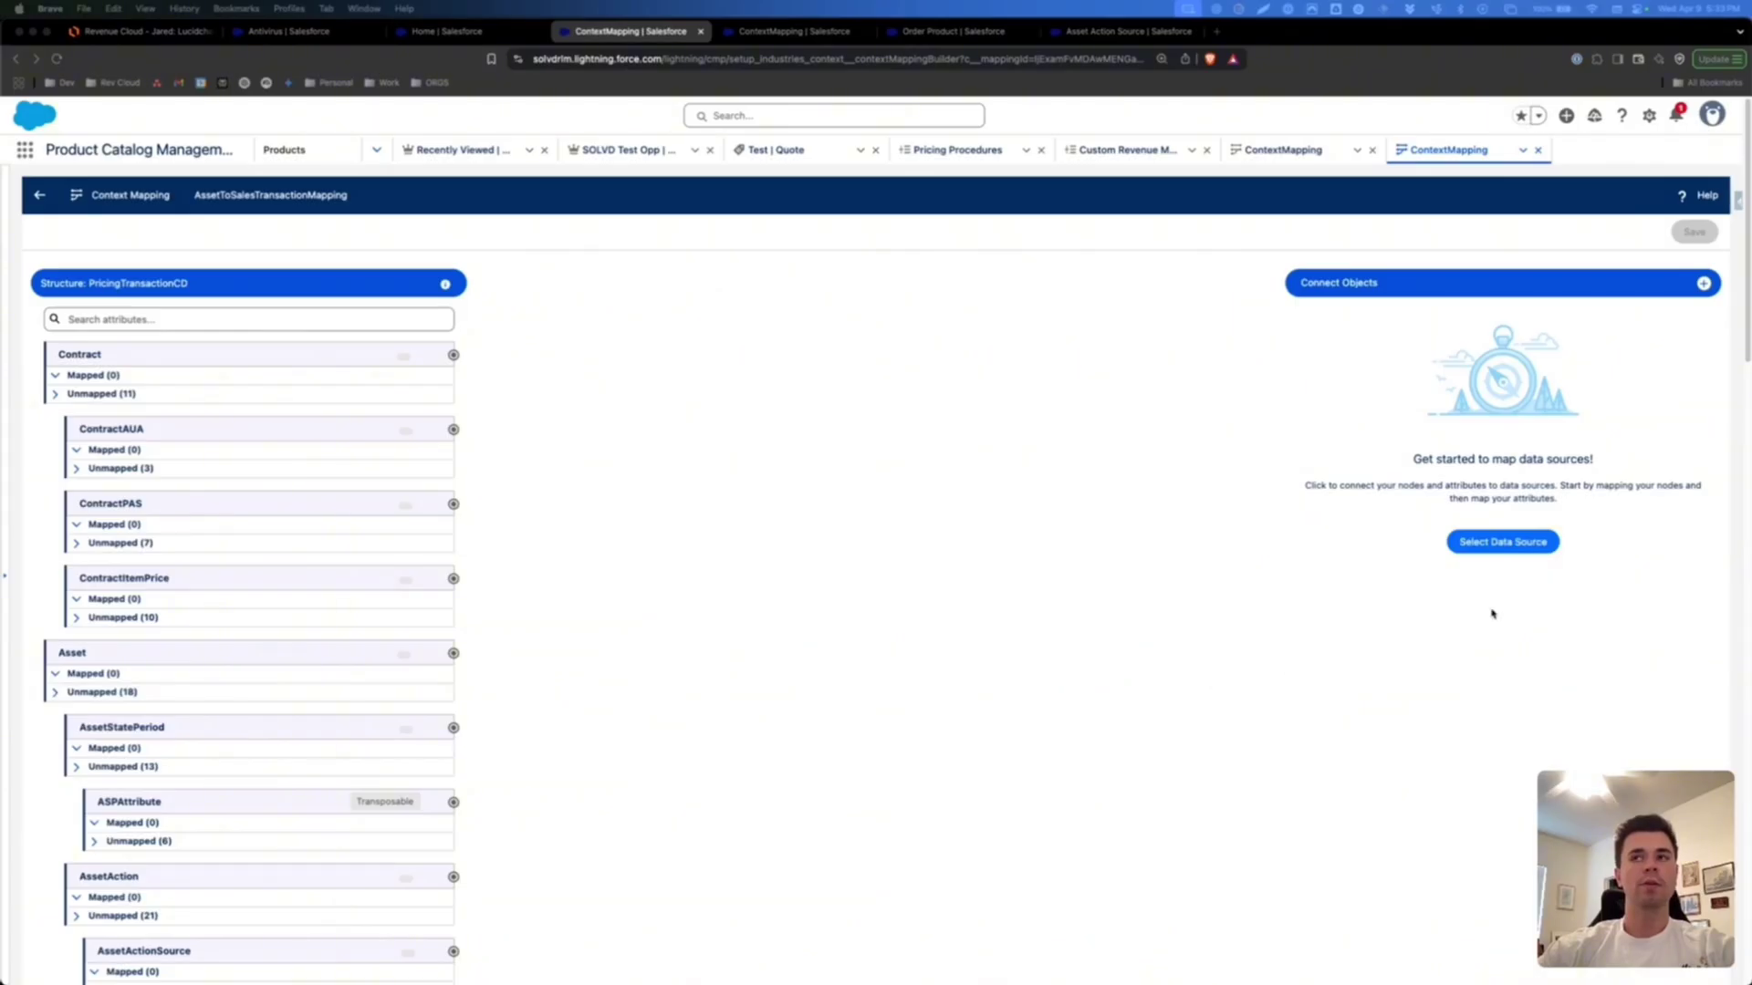
- Select the PricingTransactionCD context definition as the data source for AssetToSalesTransactionMapping
click(1505, 549)
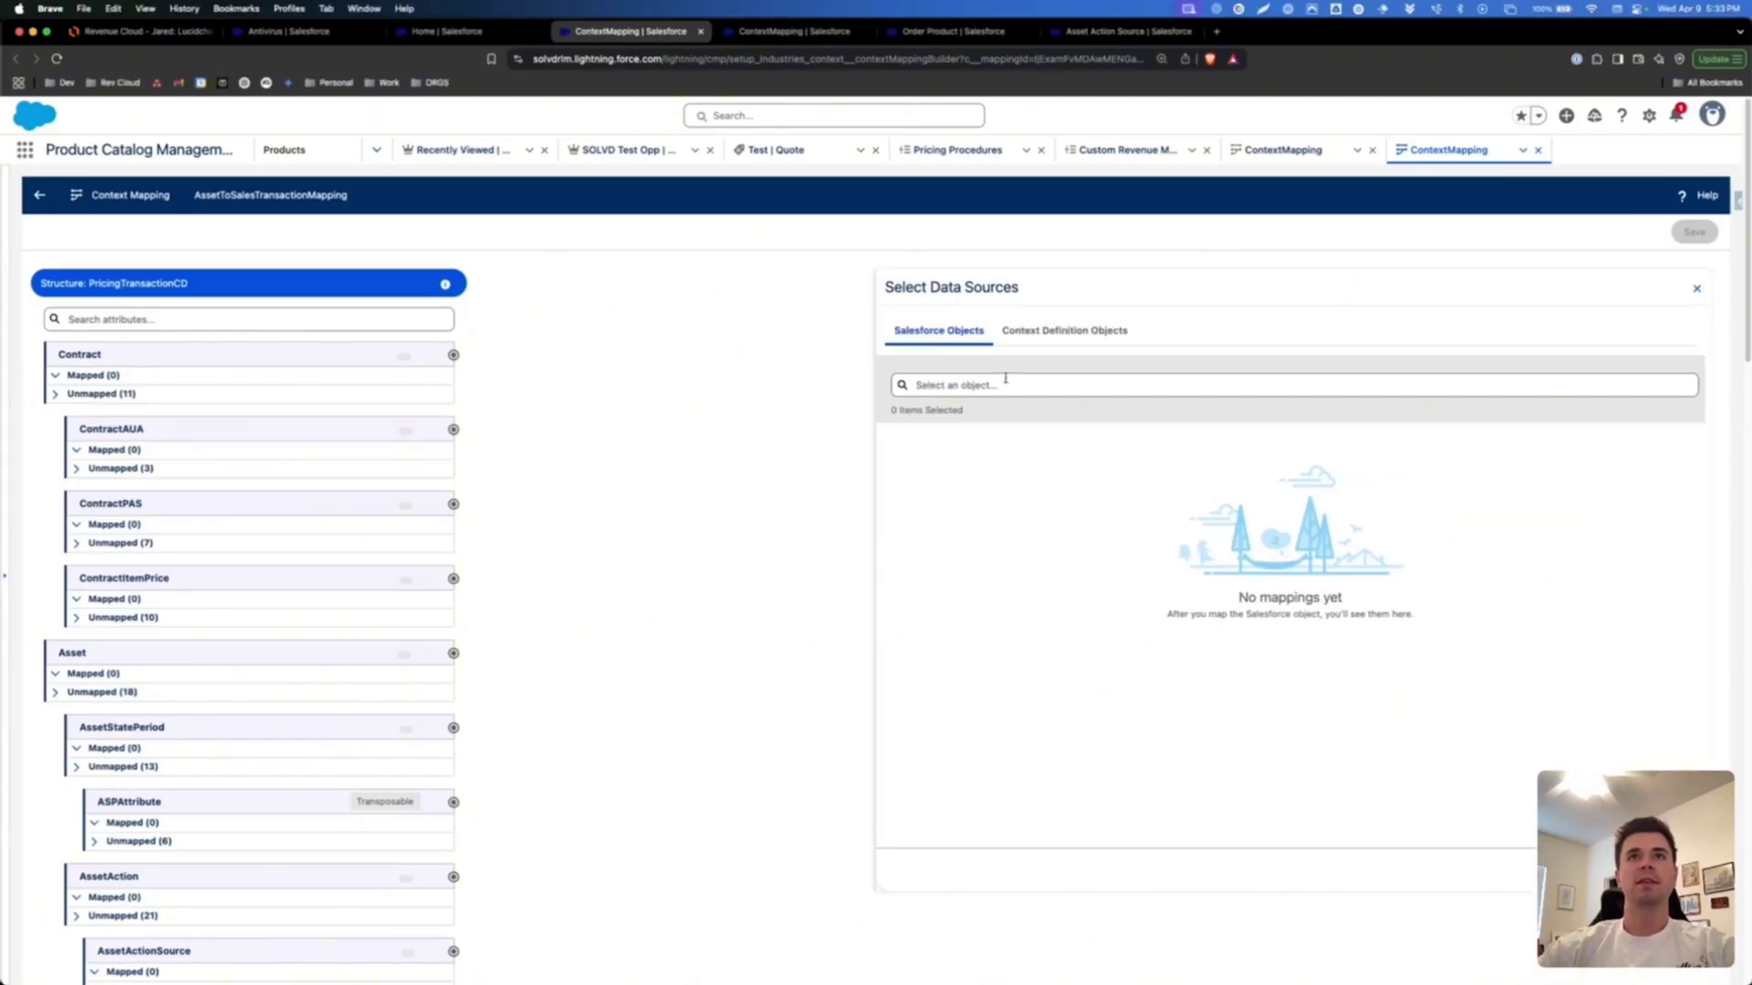
click(1040, 333)
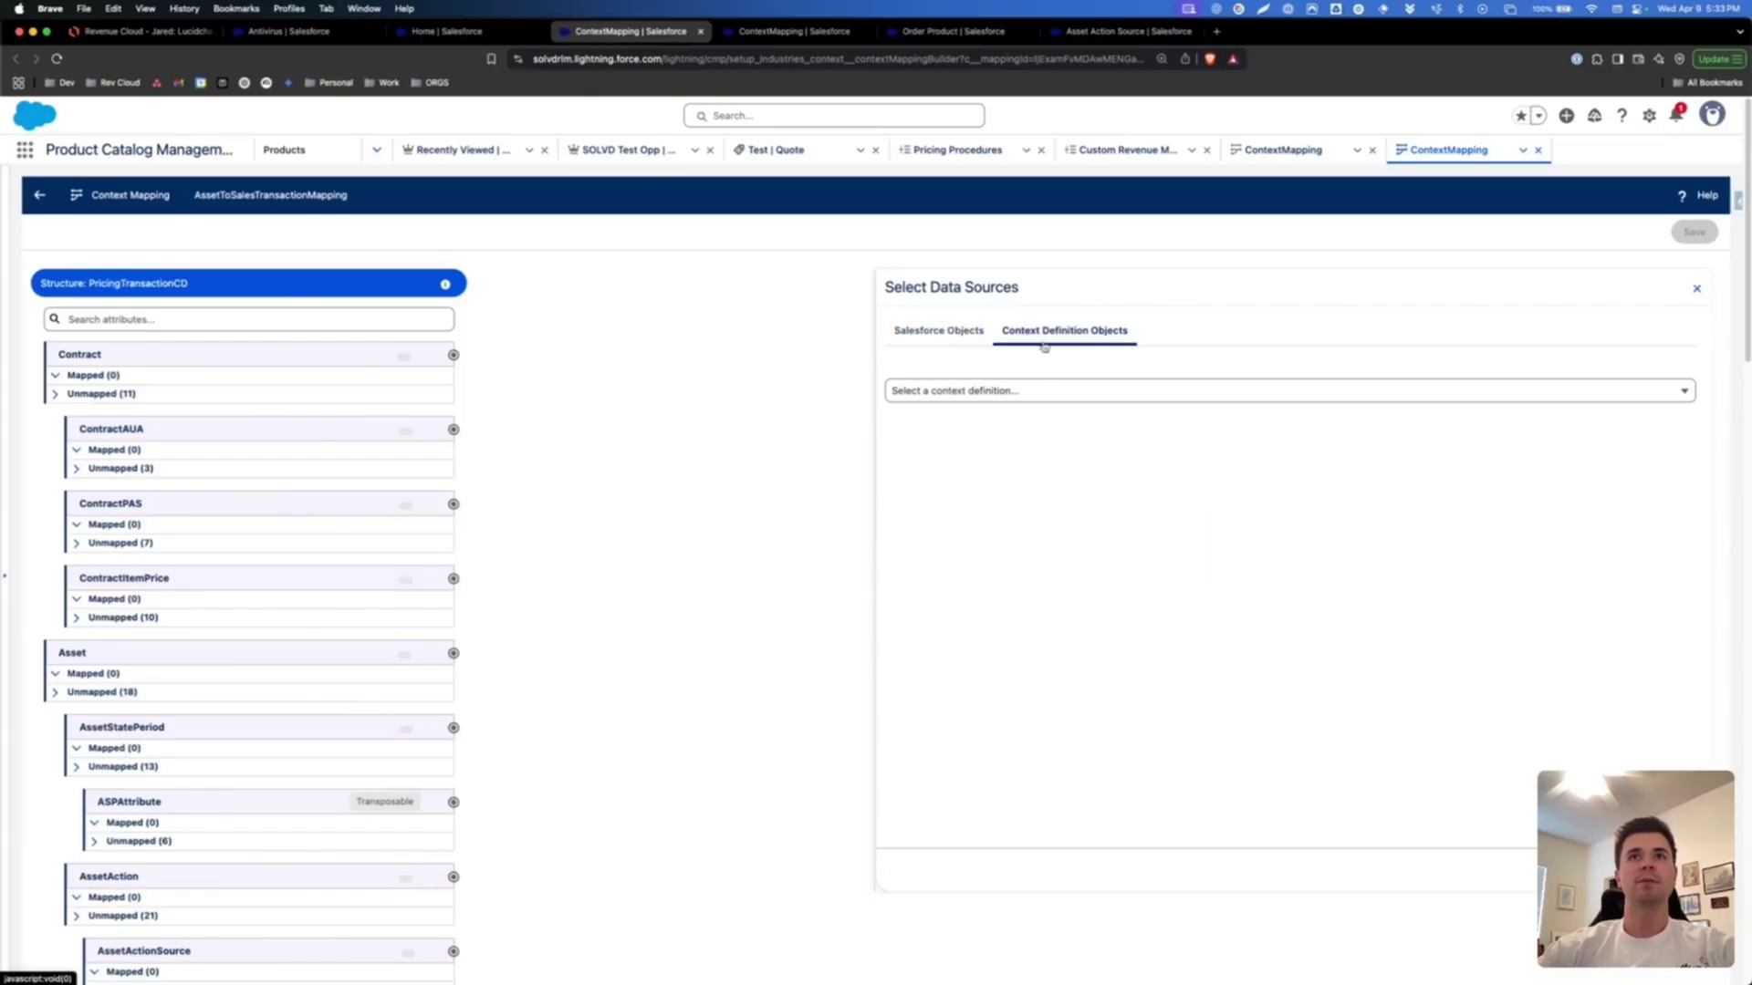
click(1022, 396)
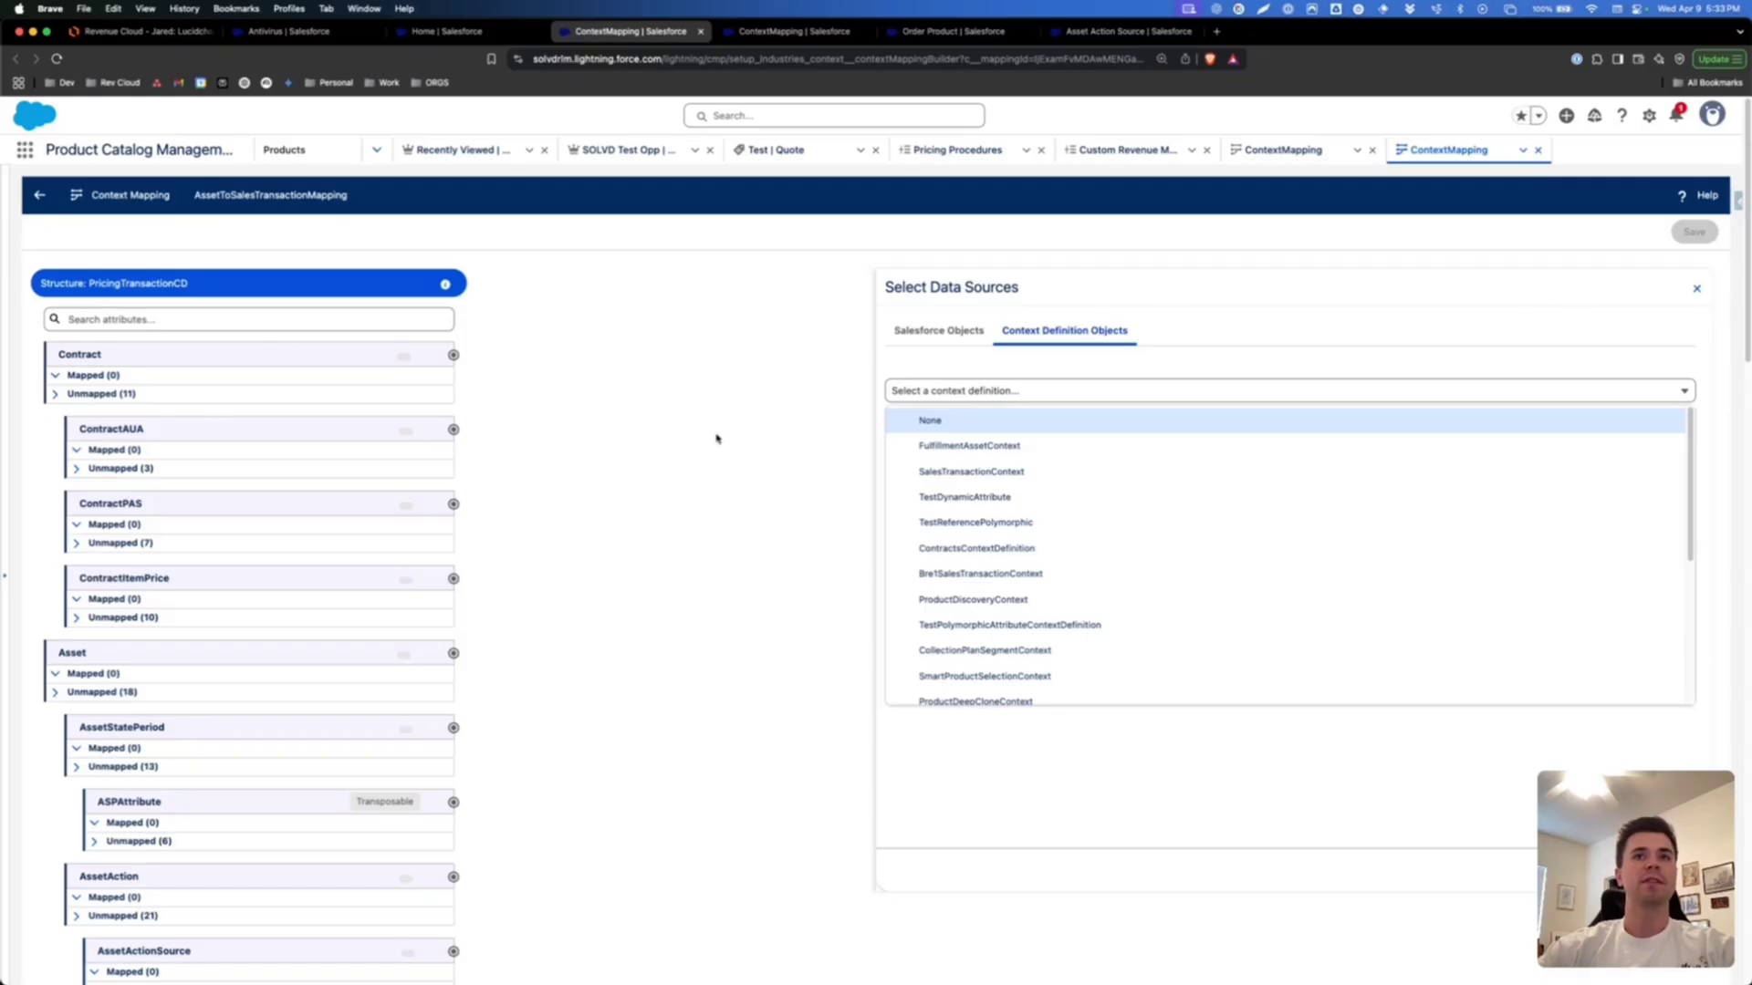
scroll(1094, 634, down, 2)
scroll(1095, 639, down, 5)
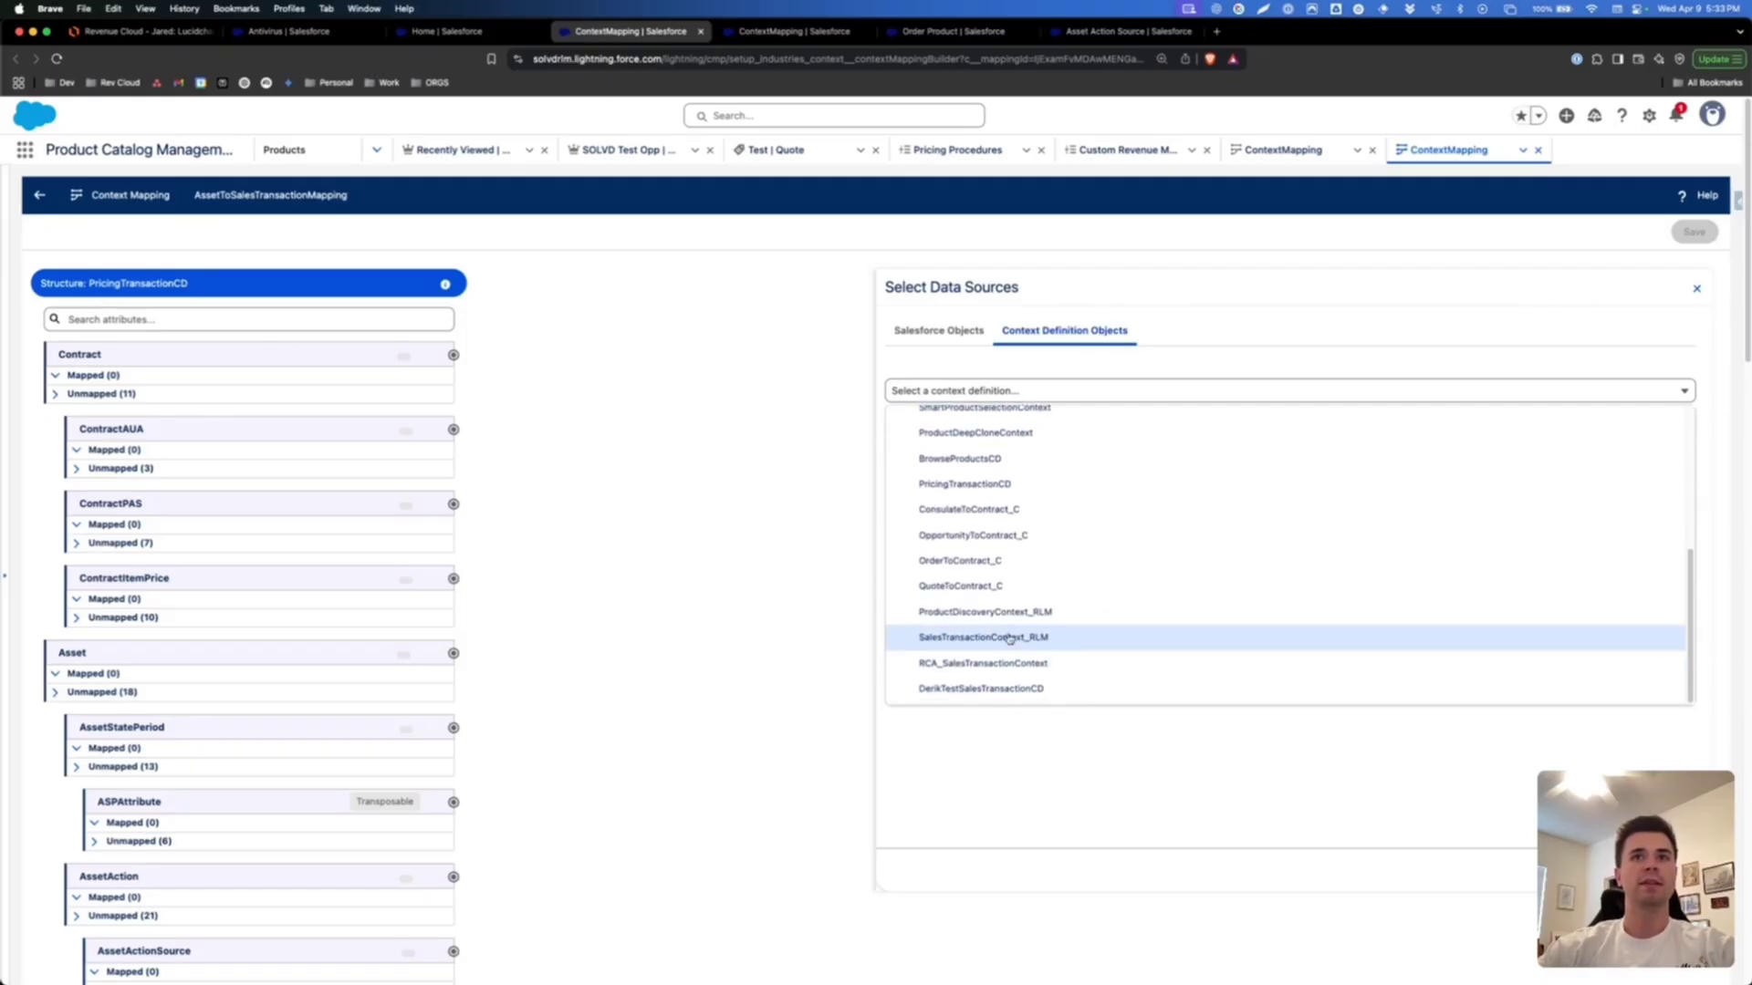
scroll(1009, 638, up, 1)
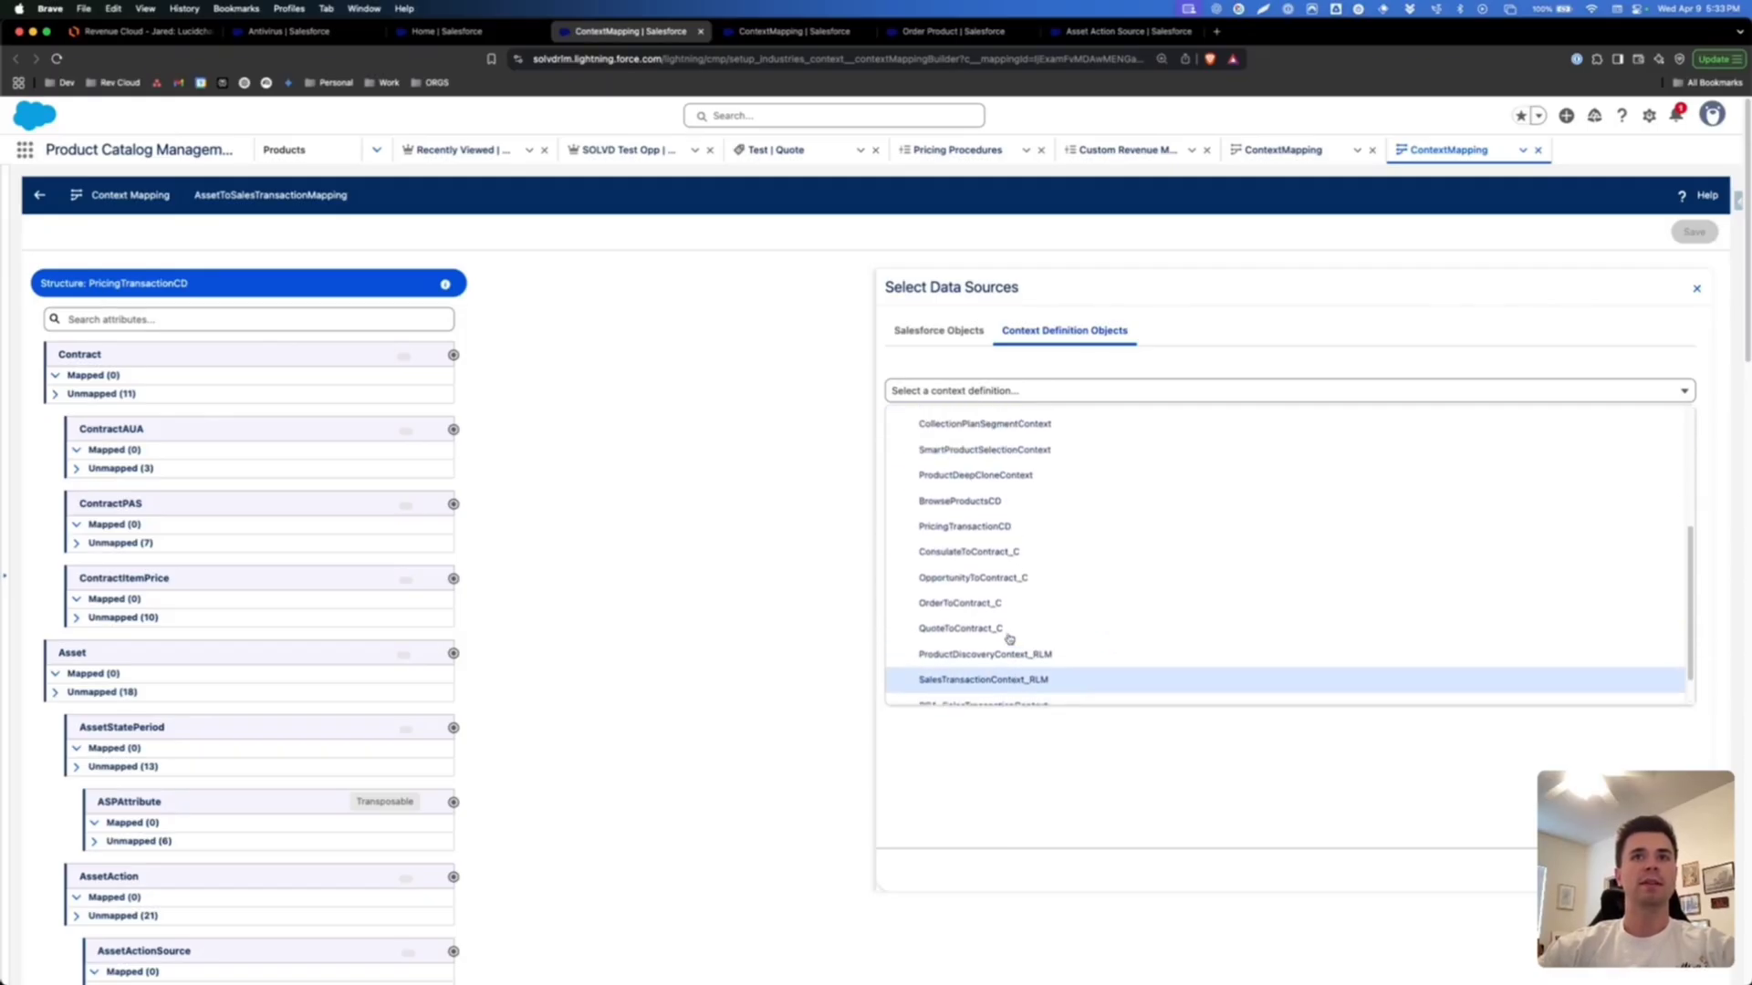
click(986, 530)
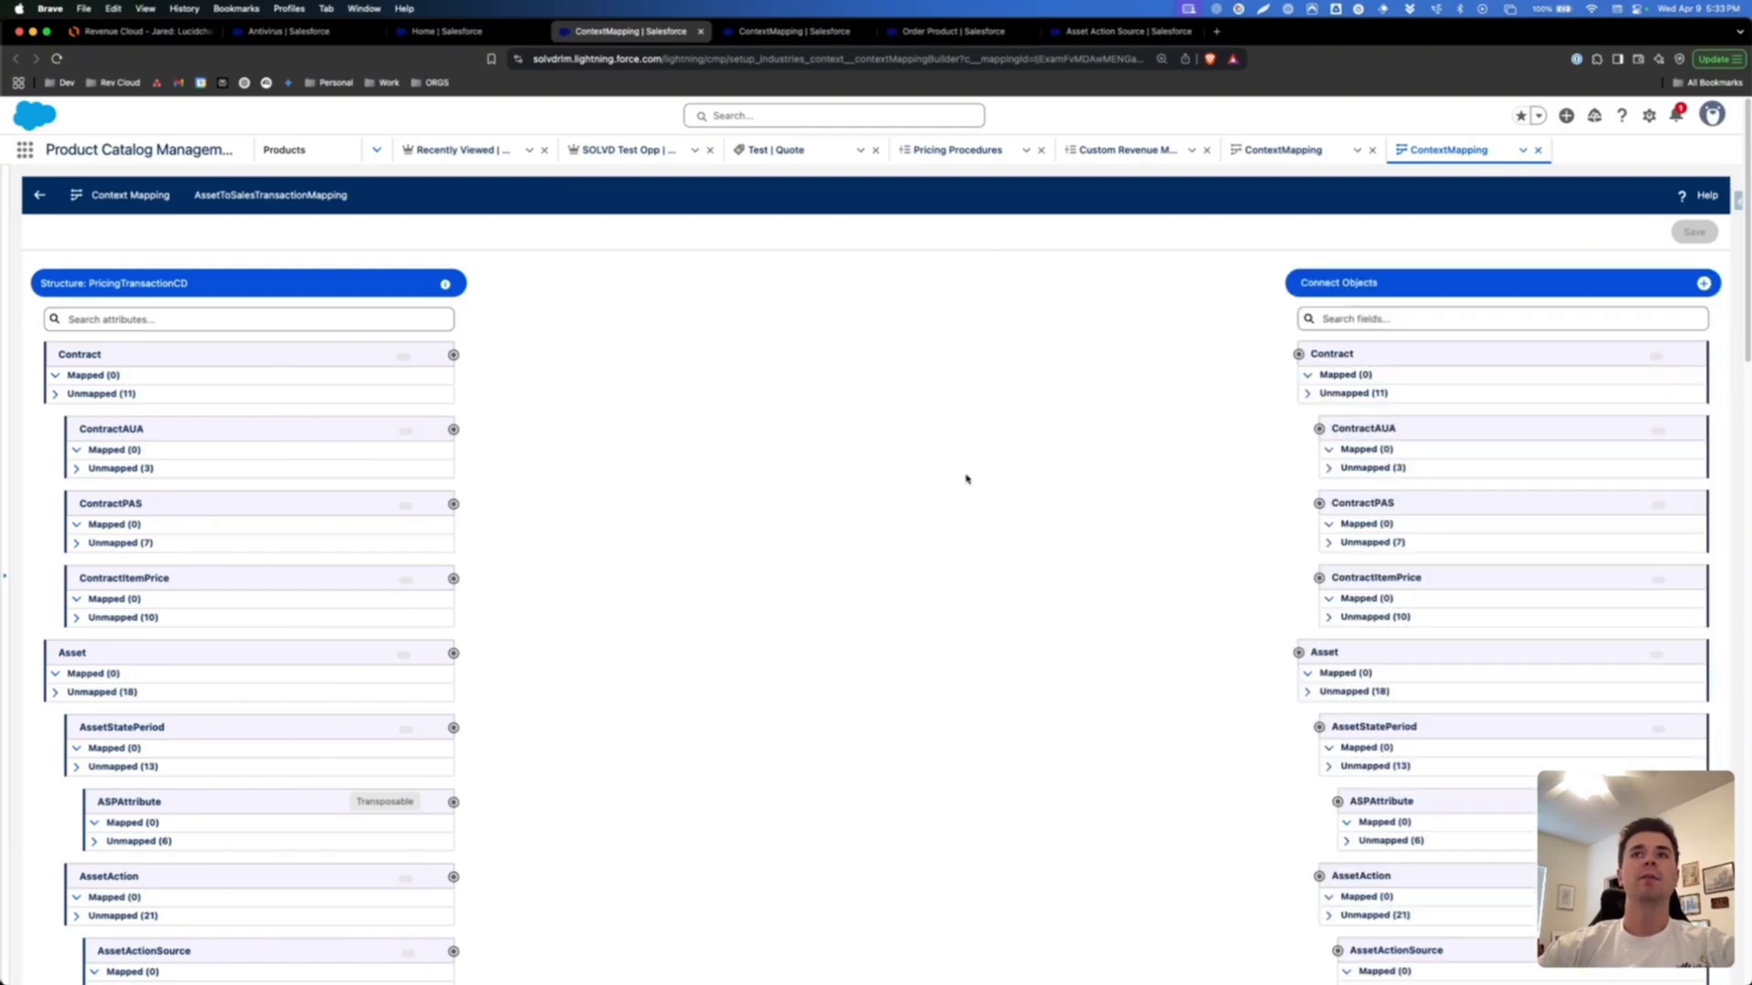
- Filter the context structure and the connected context definition objects of AssetToSalesTransactionMapping by "install"
click(234, 322)
text(install)
click(1375, 310)
text(instal)
- Examine the filtered nodes on both sides for the installation attributes of AssetActionSource and SalesTransactionItem
scroll(264, 688, down, 5)
scroll(264, 689, up, 3)
scroll(163, 690, up, 1)
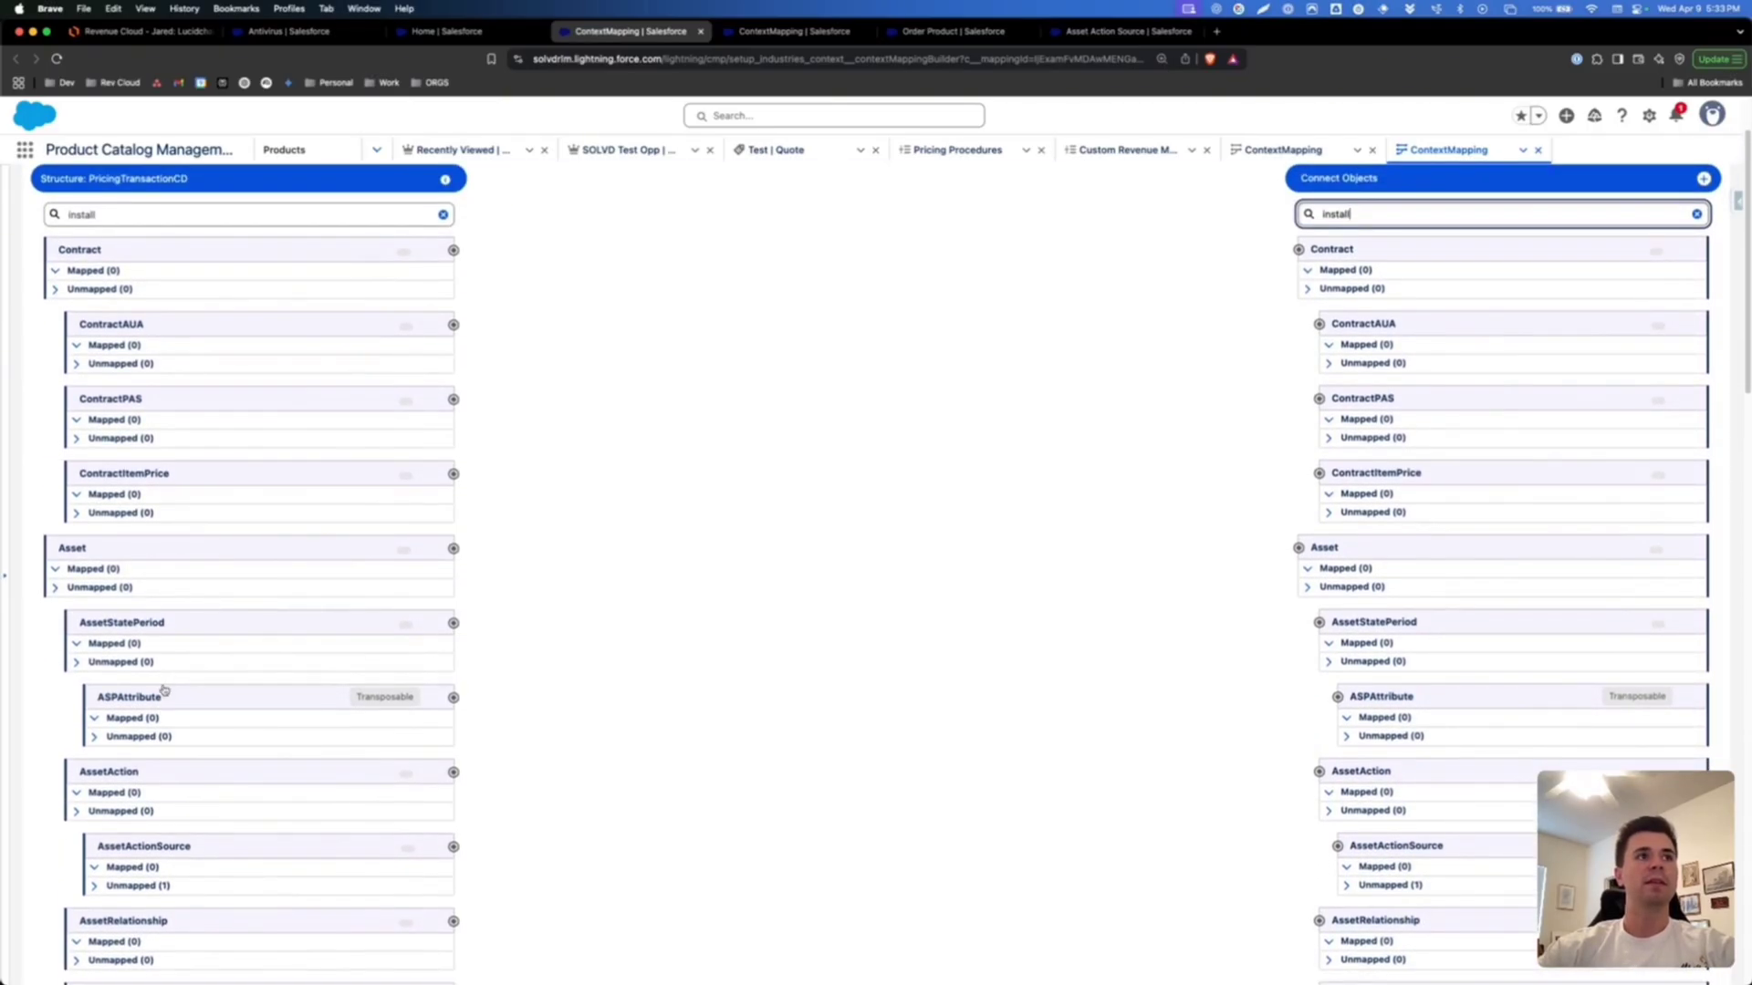
scroll(163, 620, down, 1)
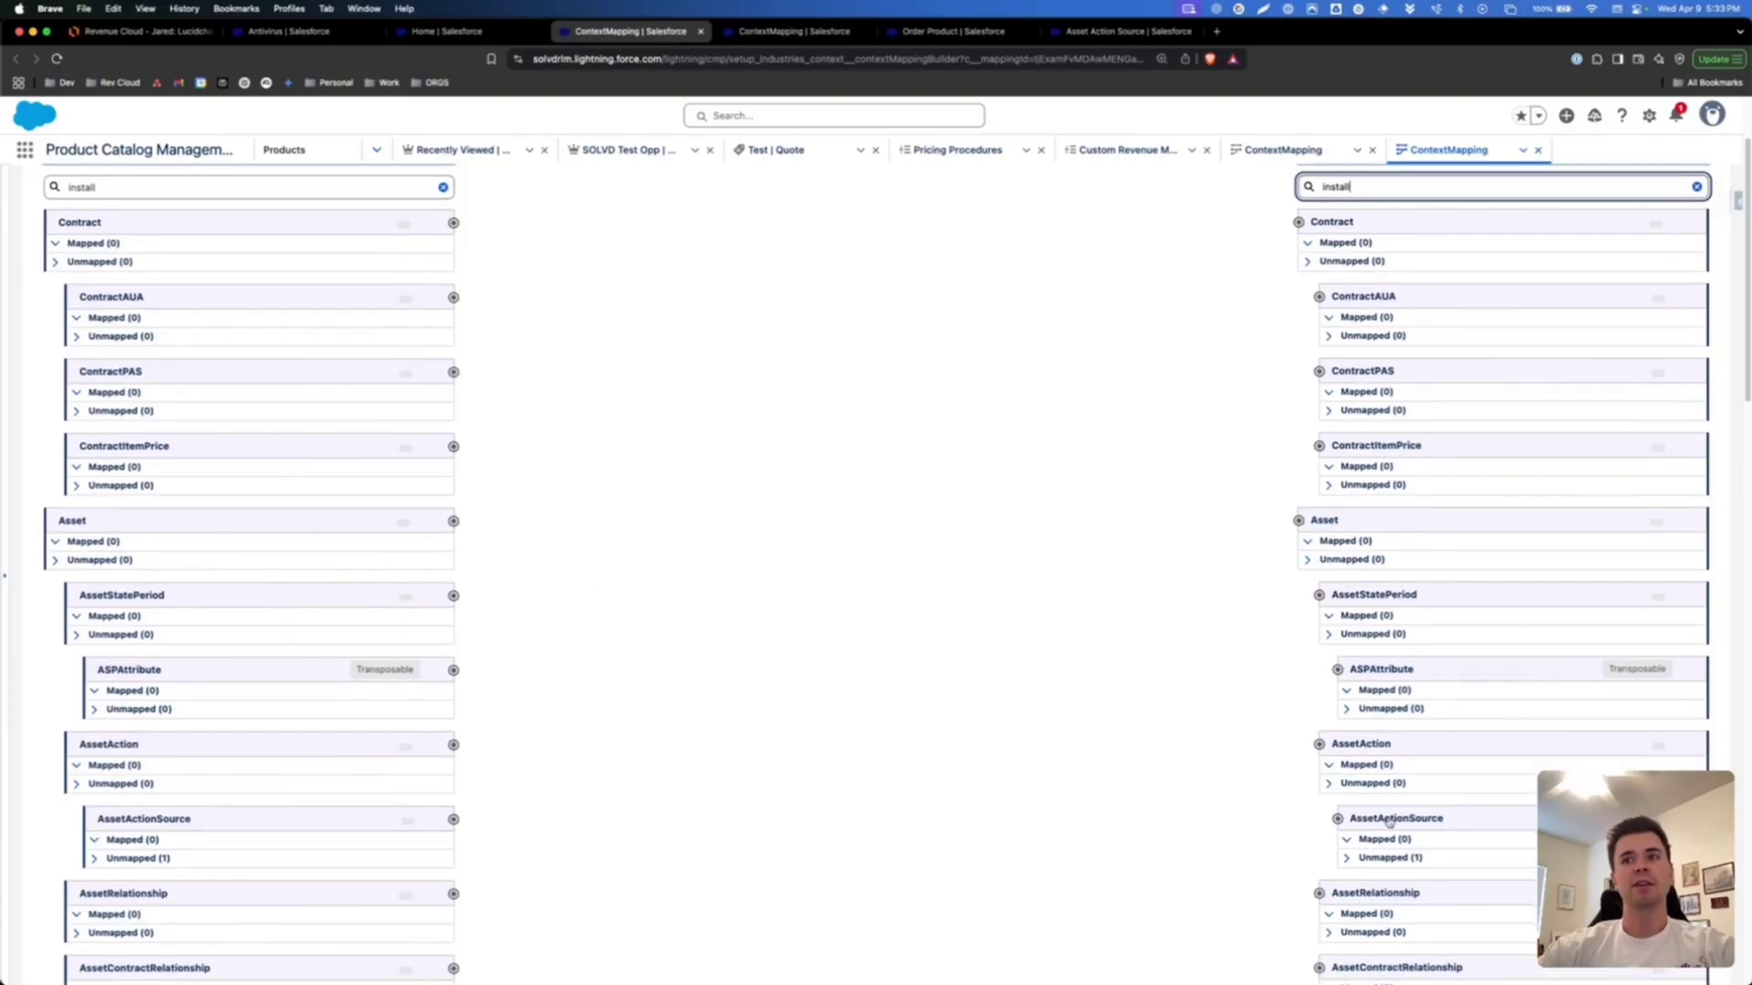
scroll(208, 562, down, 15)
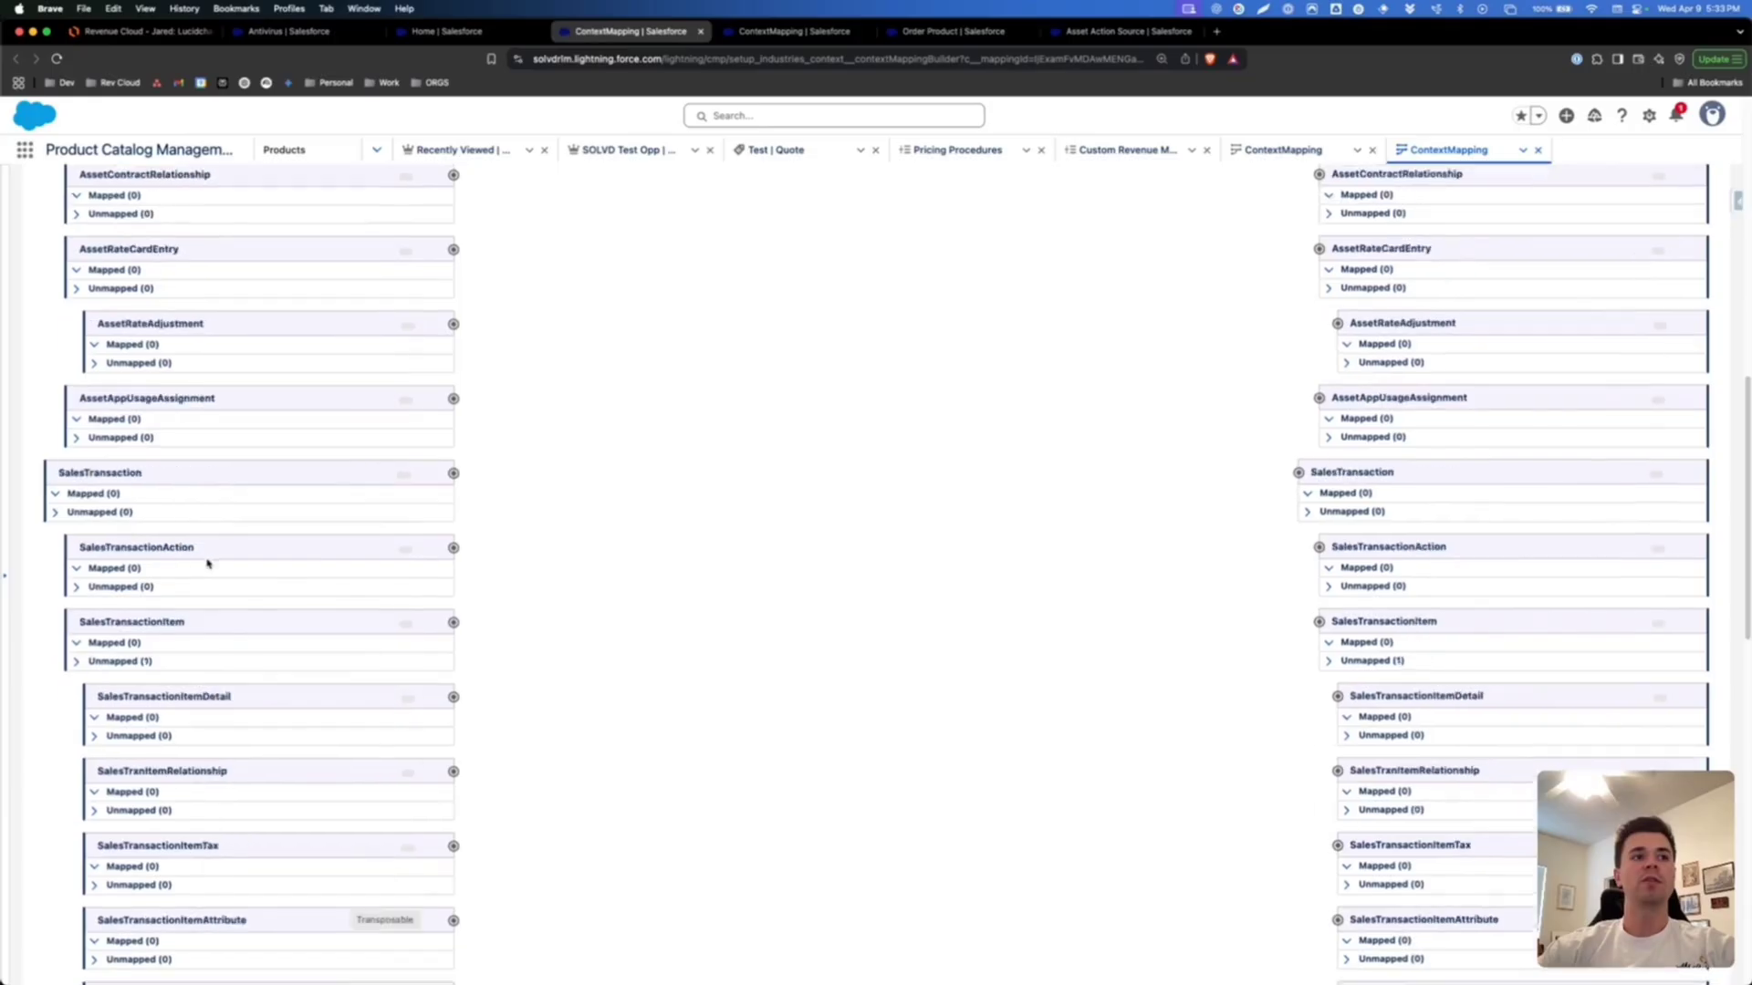
scroll(208, 564, down, 1)
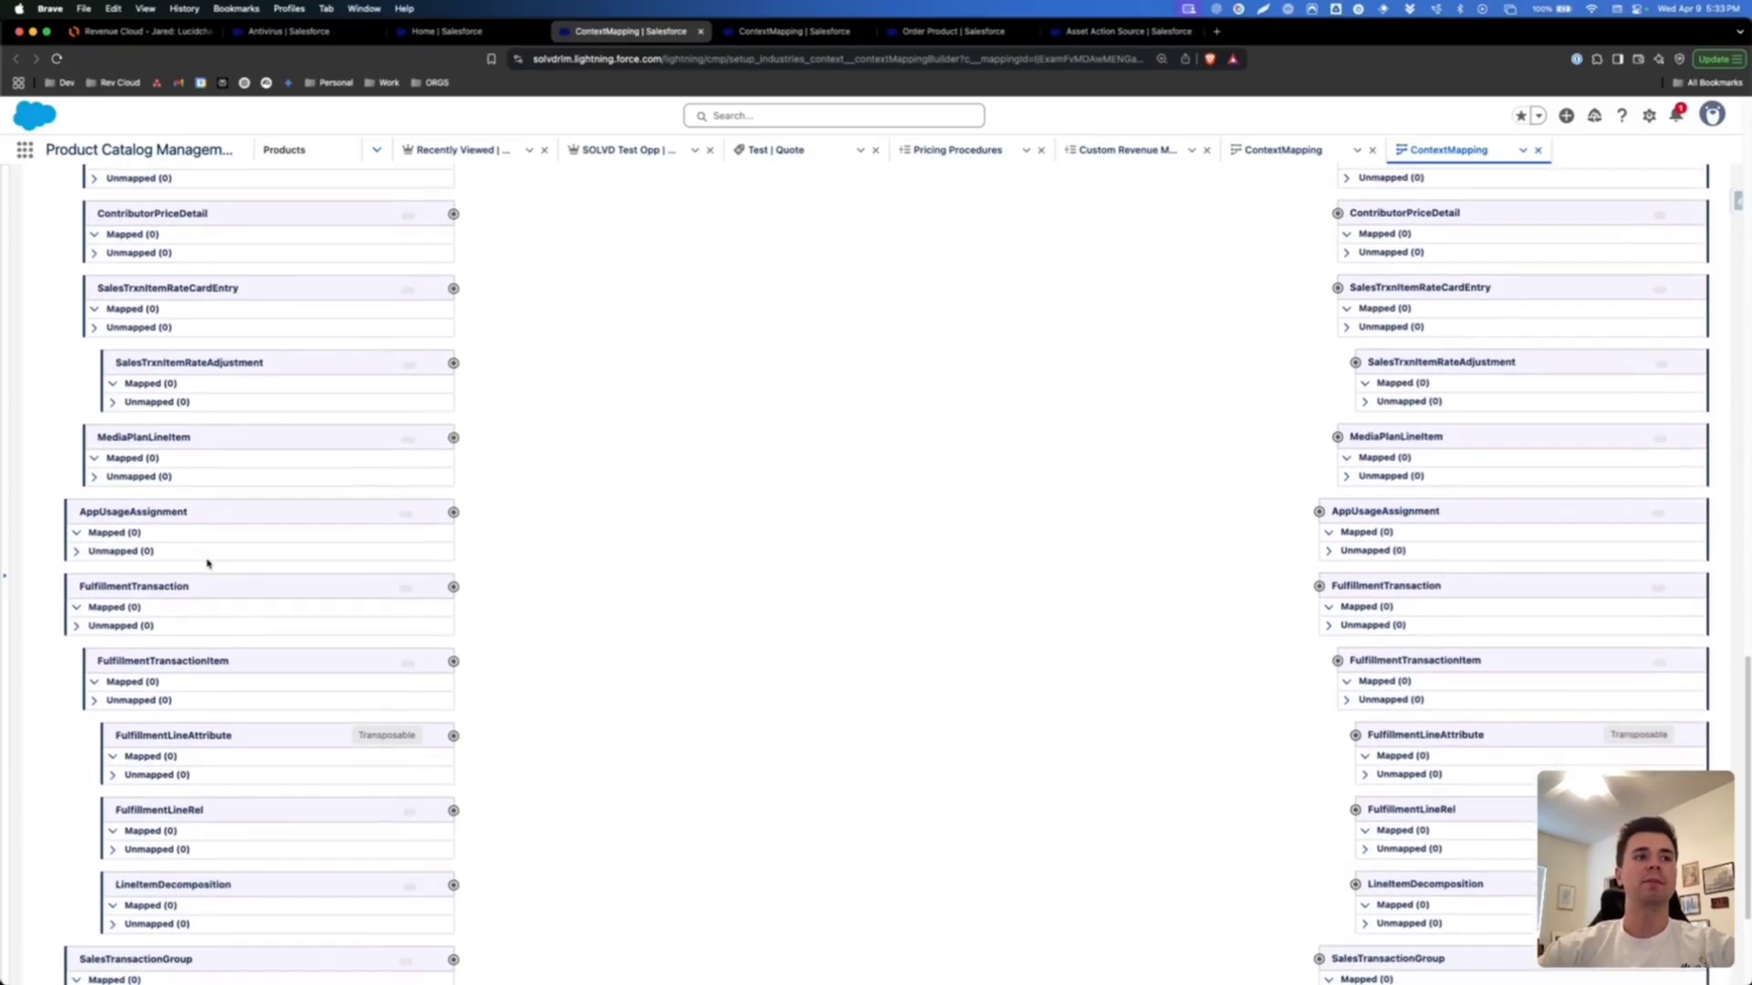
scroll(208, 563, down, 5)
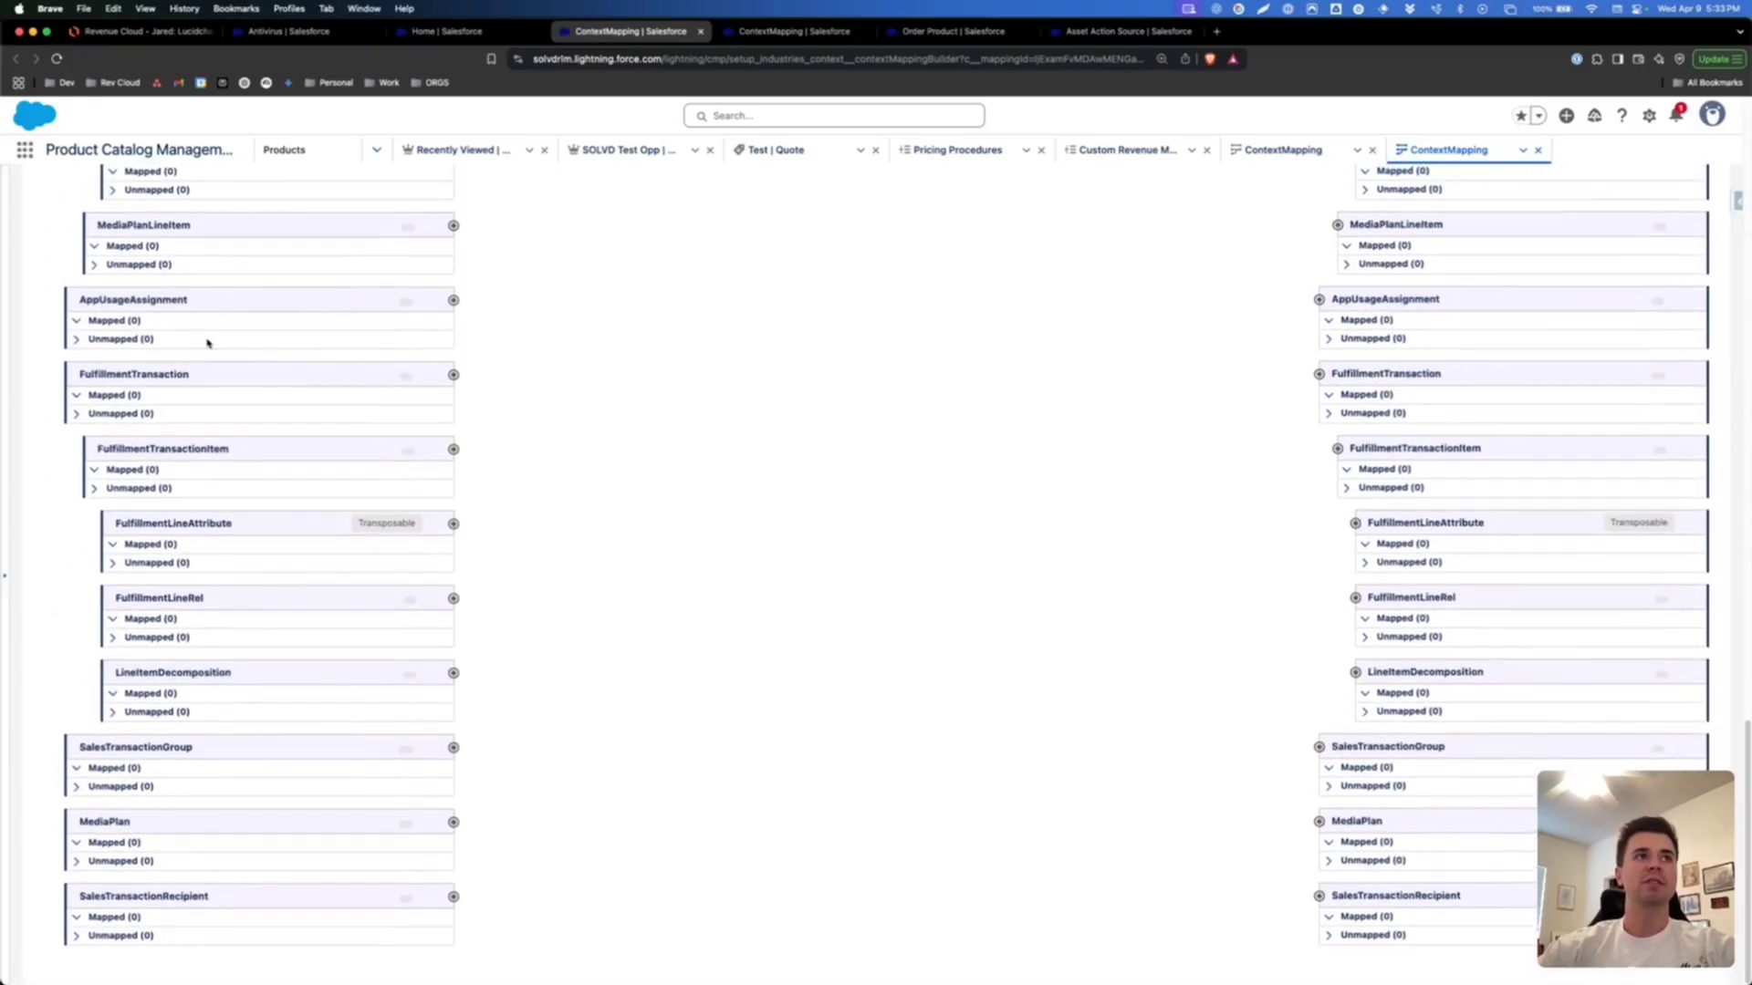
scroll(208, 343, up, 20)
scroll(136, 647, down, 3)
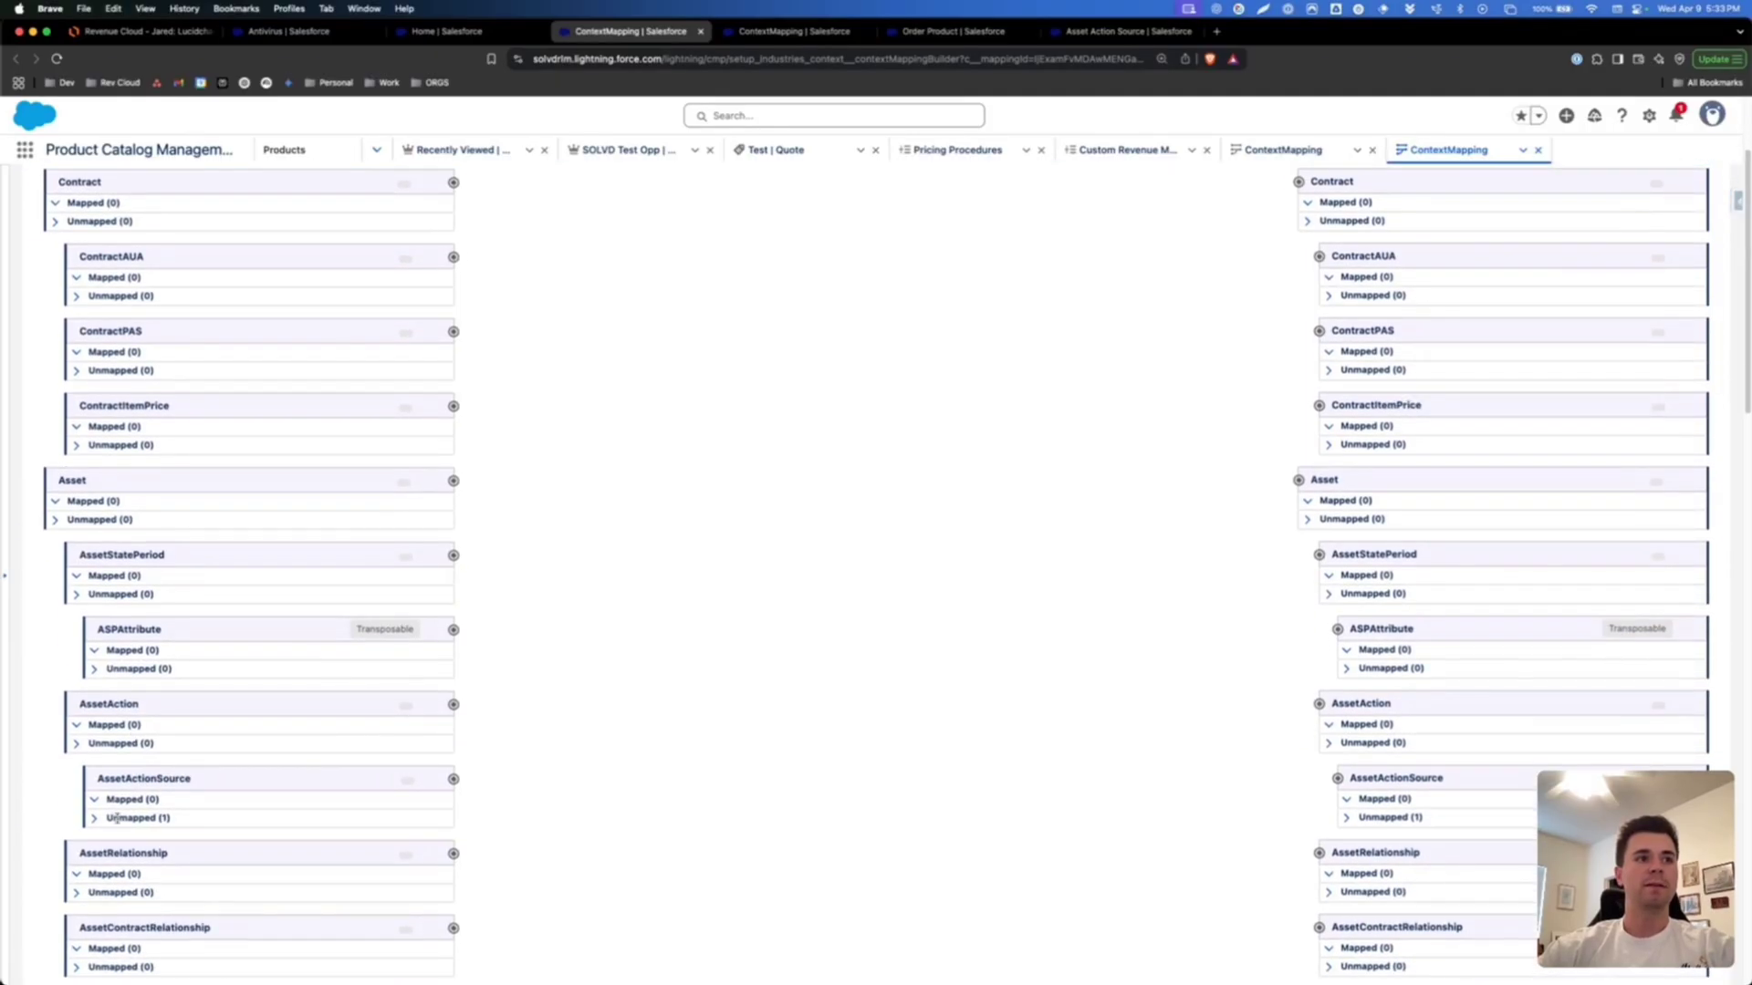
- Map the AssetActionSource node to the SalesTransactionItem node in AssetToSalesTransactionMapping
scroll(724, 743, down, 15)
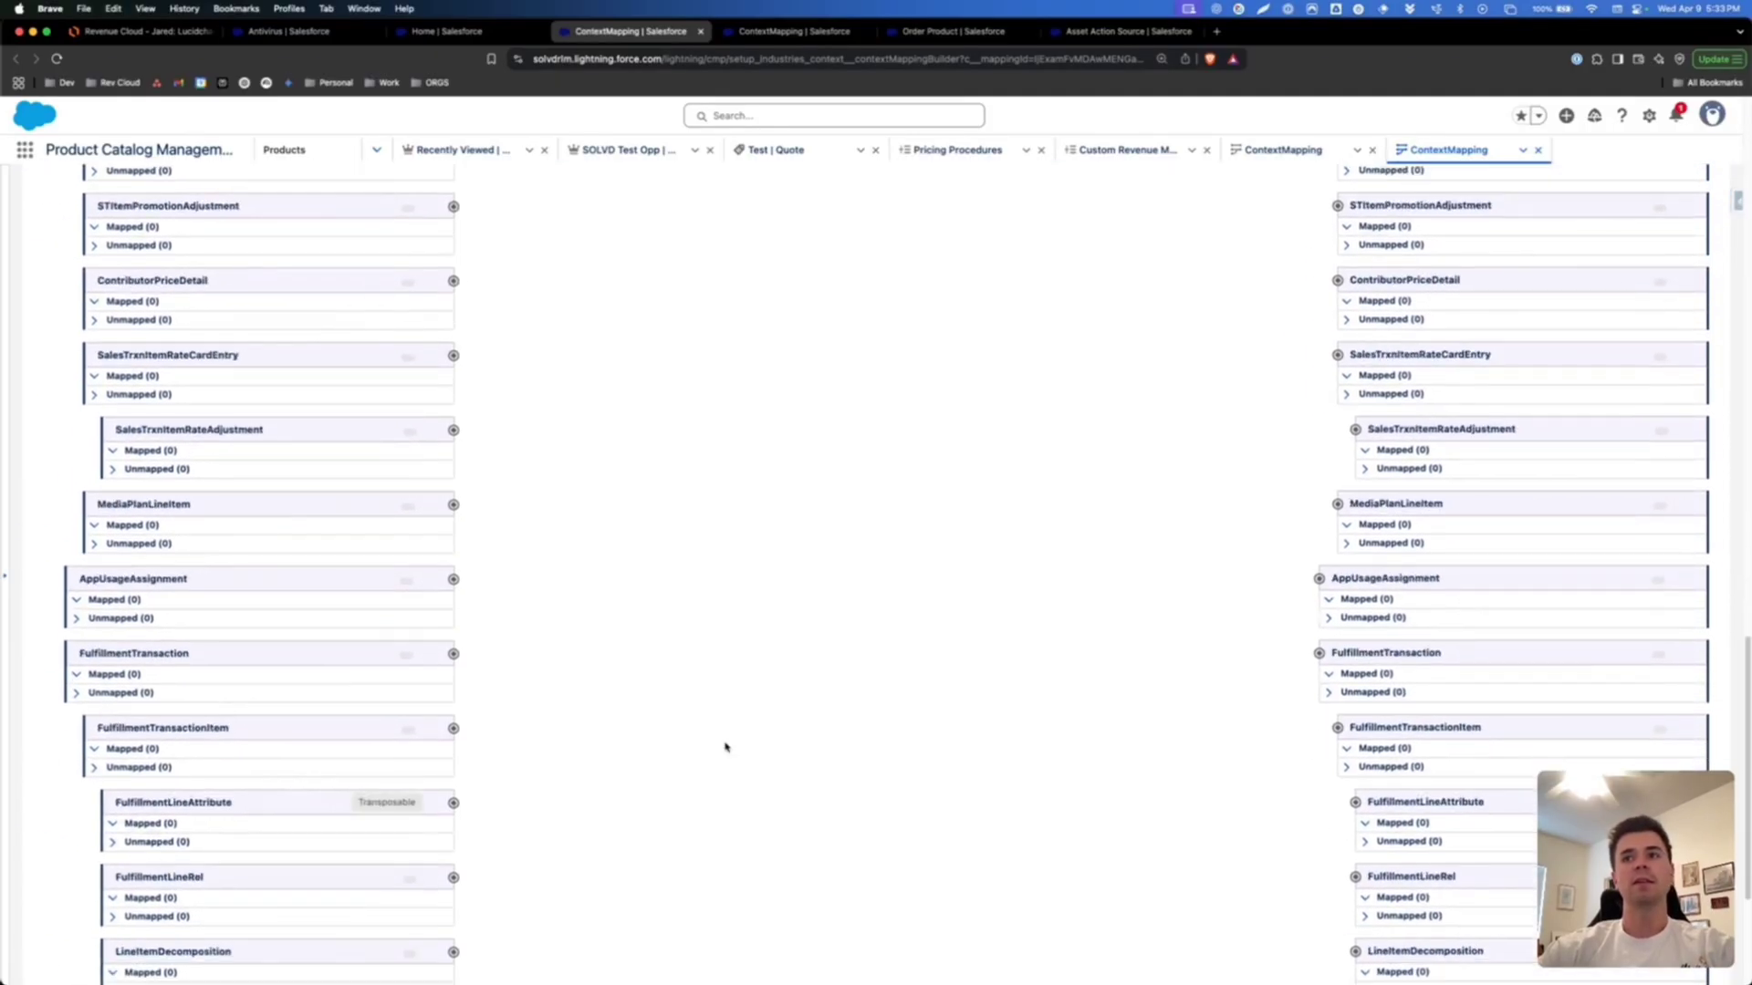
scroll(941, 701, down, 2)
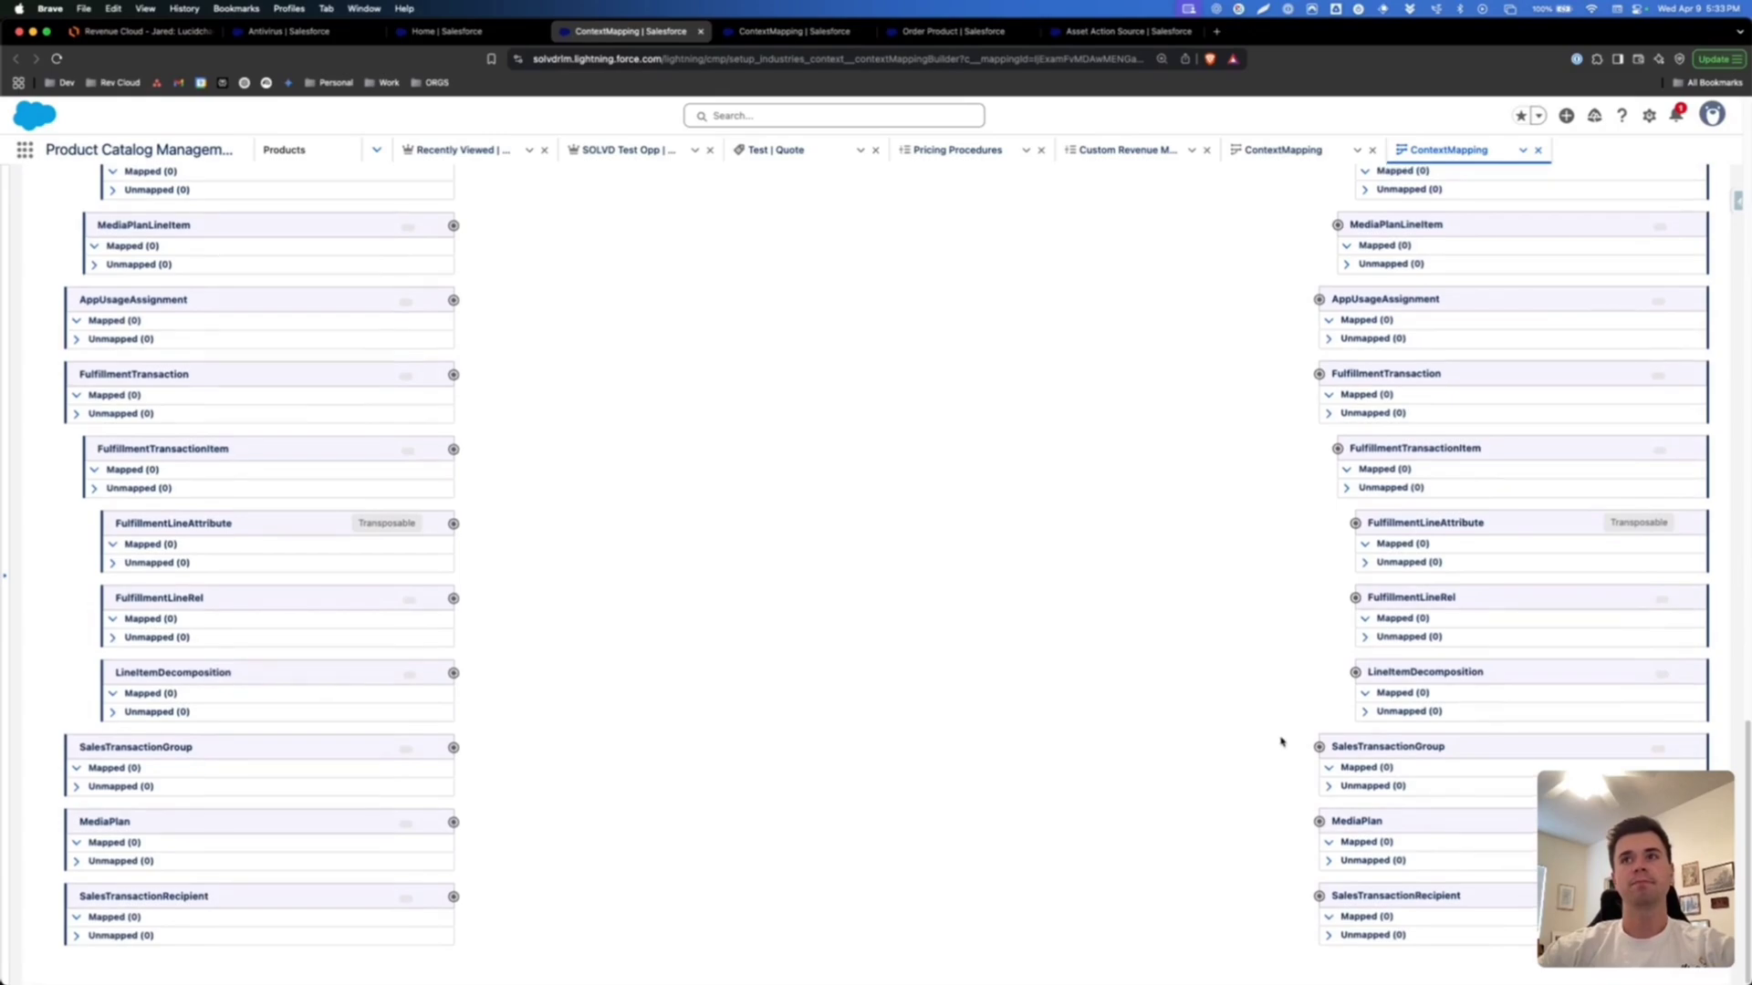
scroll(1274, 754, up, 6)
scroll(1281, 740, up, 5)
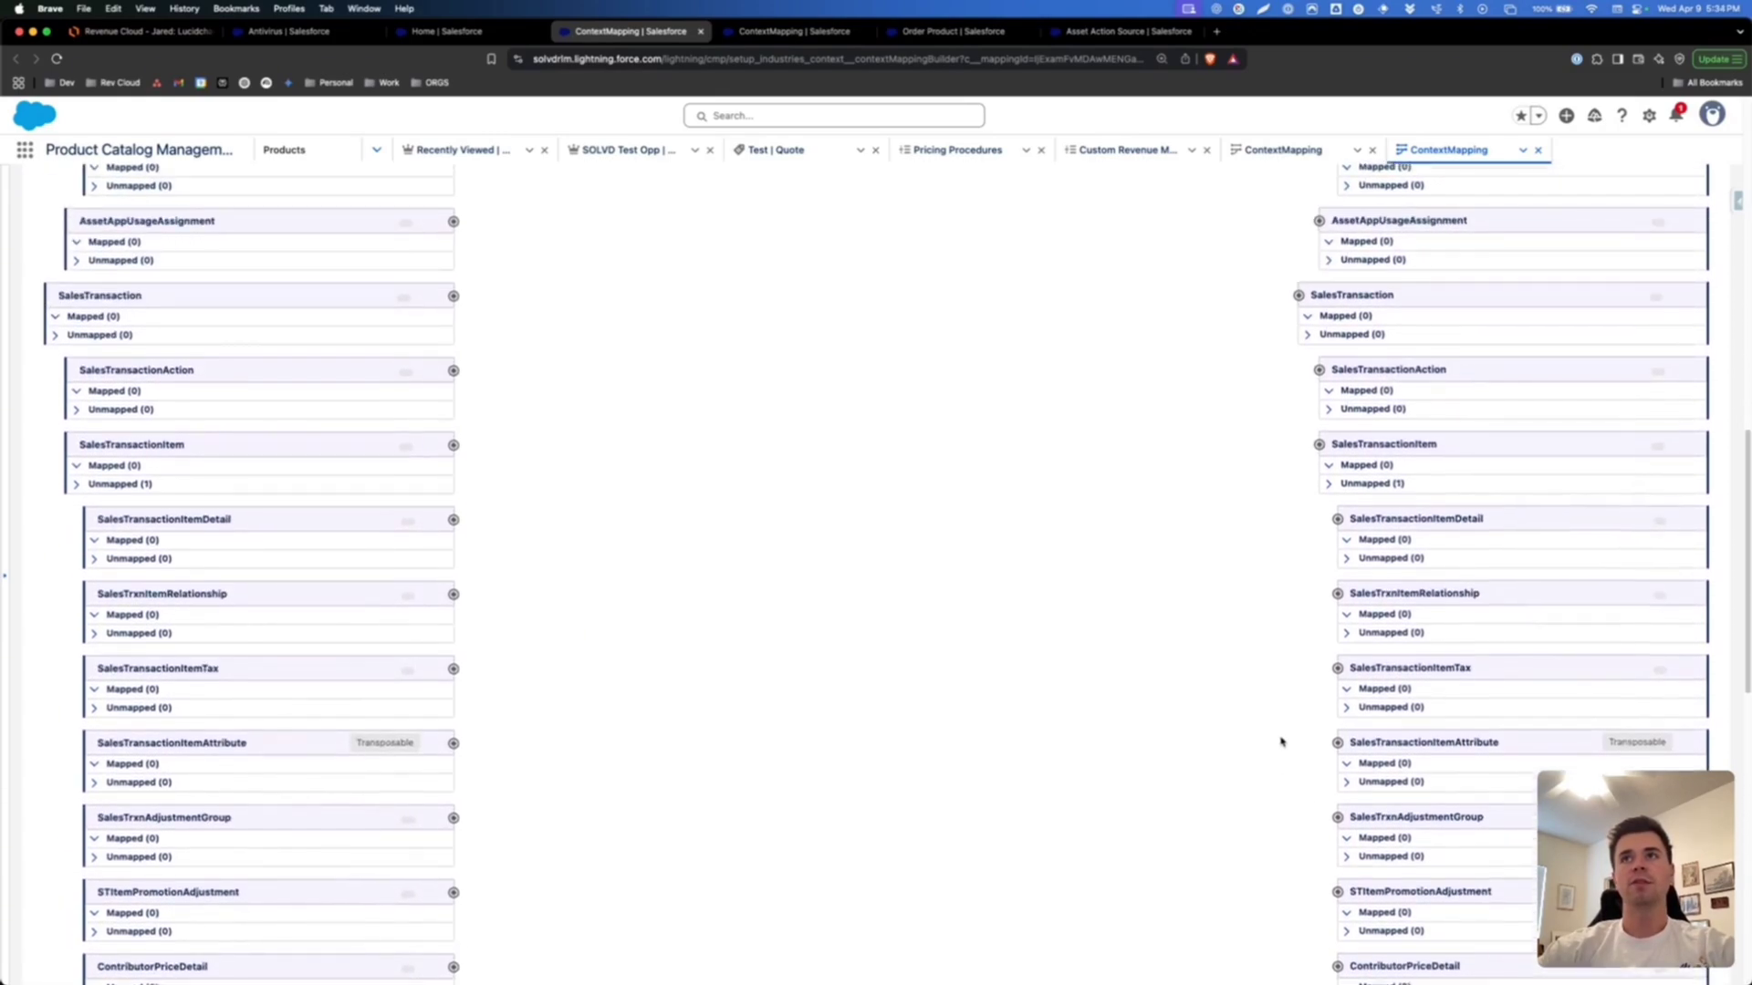
mouse_move(1398, 522)
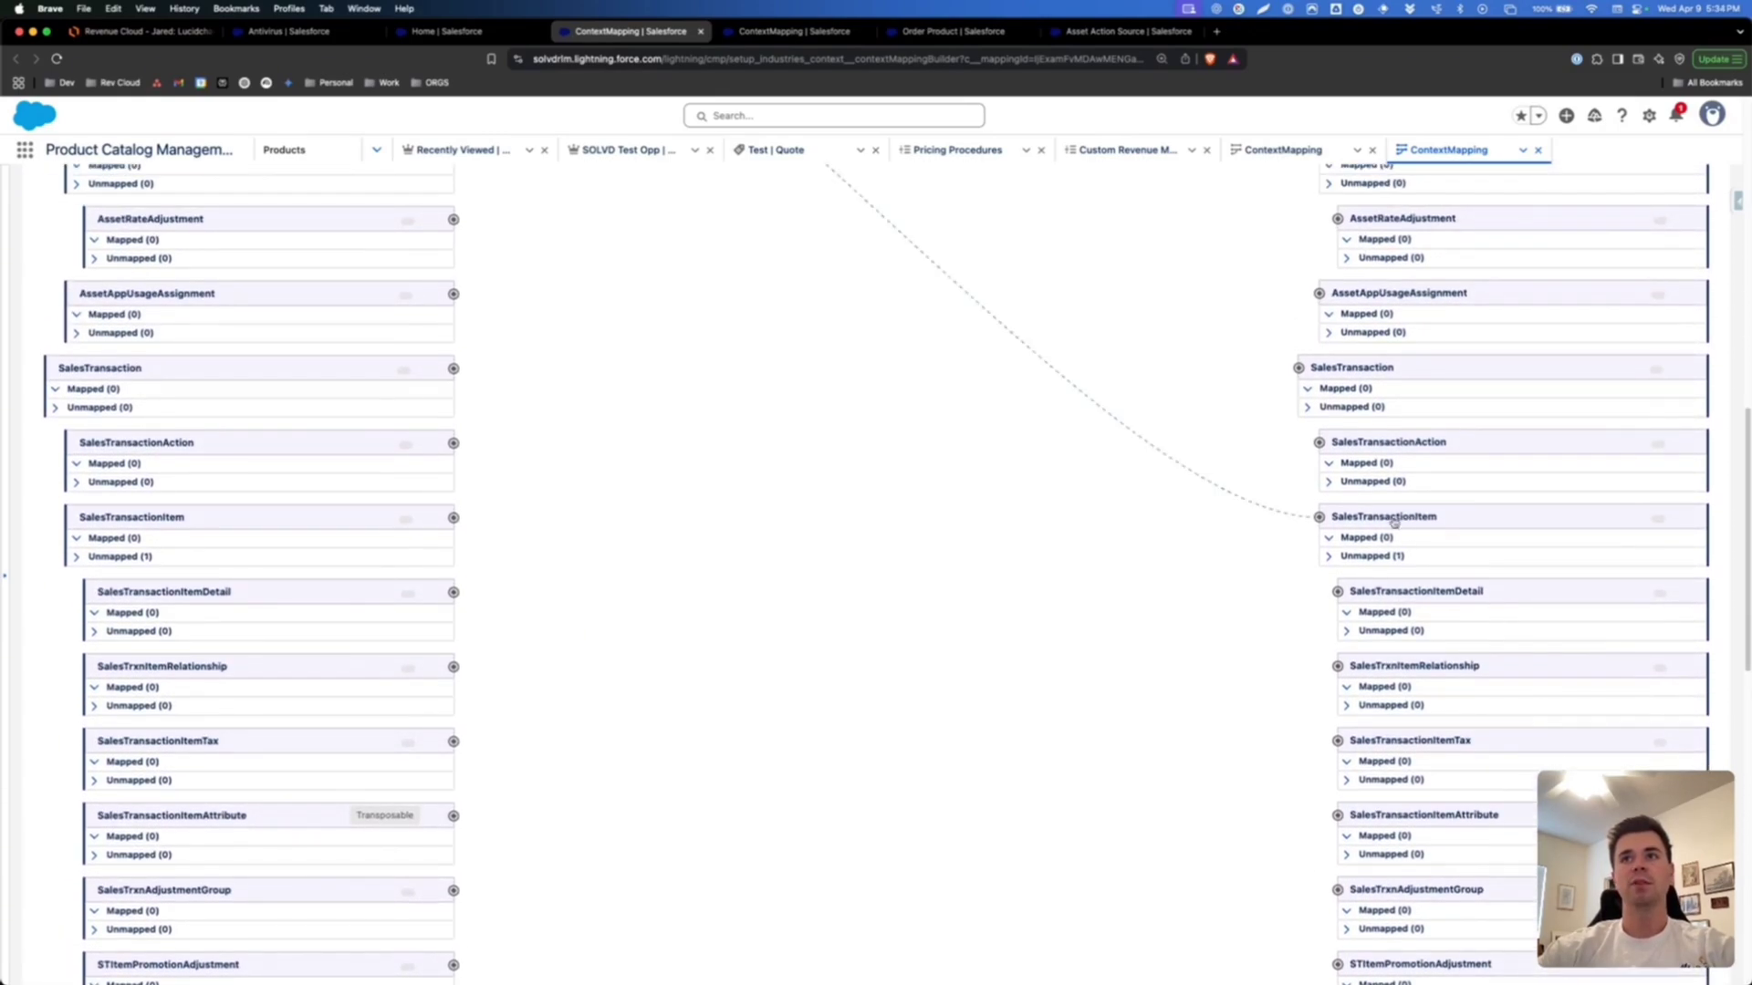
scroll(1110, 478, up, 8)
scroll(1110, 478, up, 3)
scroll(747, 630, down, 5)
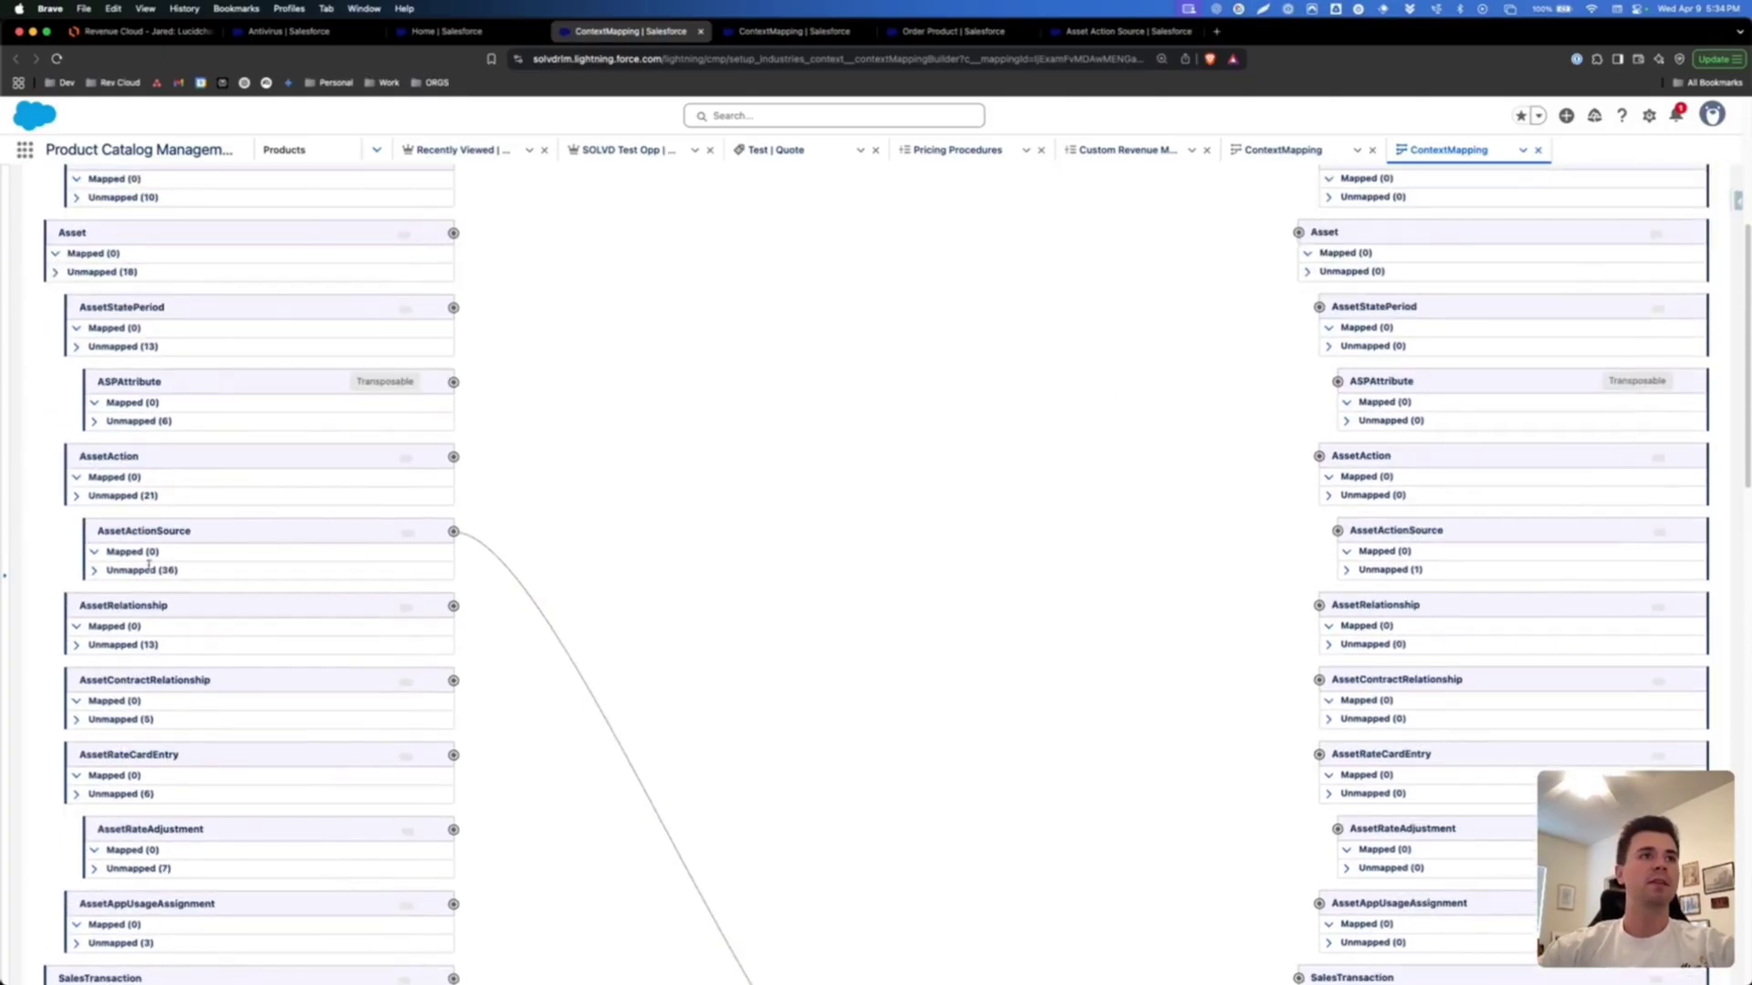
- Map the InstallationDate attribute of AssetActionSource to the InstallationDate attribute of SalesTransactionItem
click(94, 570)
scroll(143, 627, down, 3)
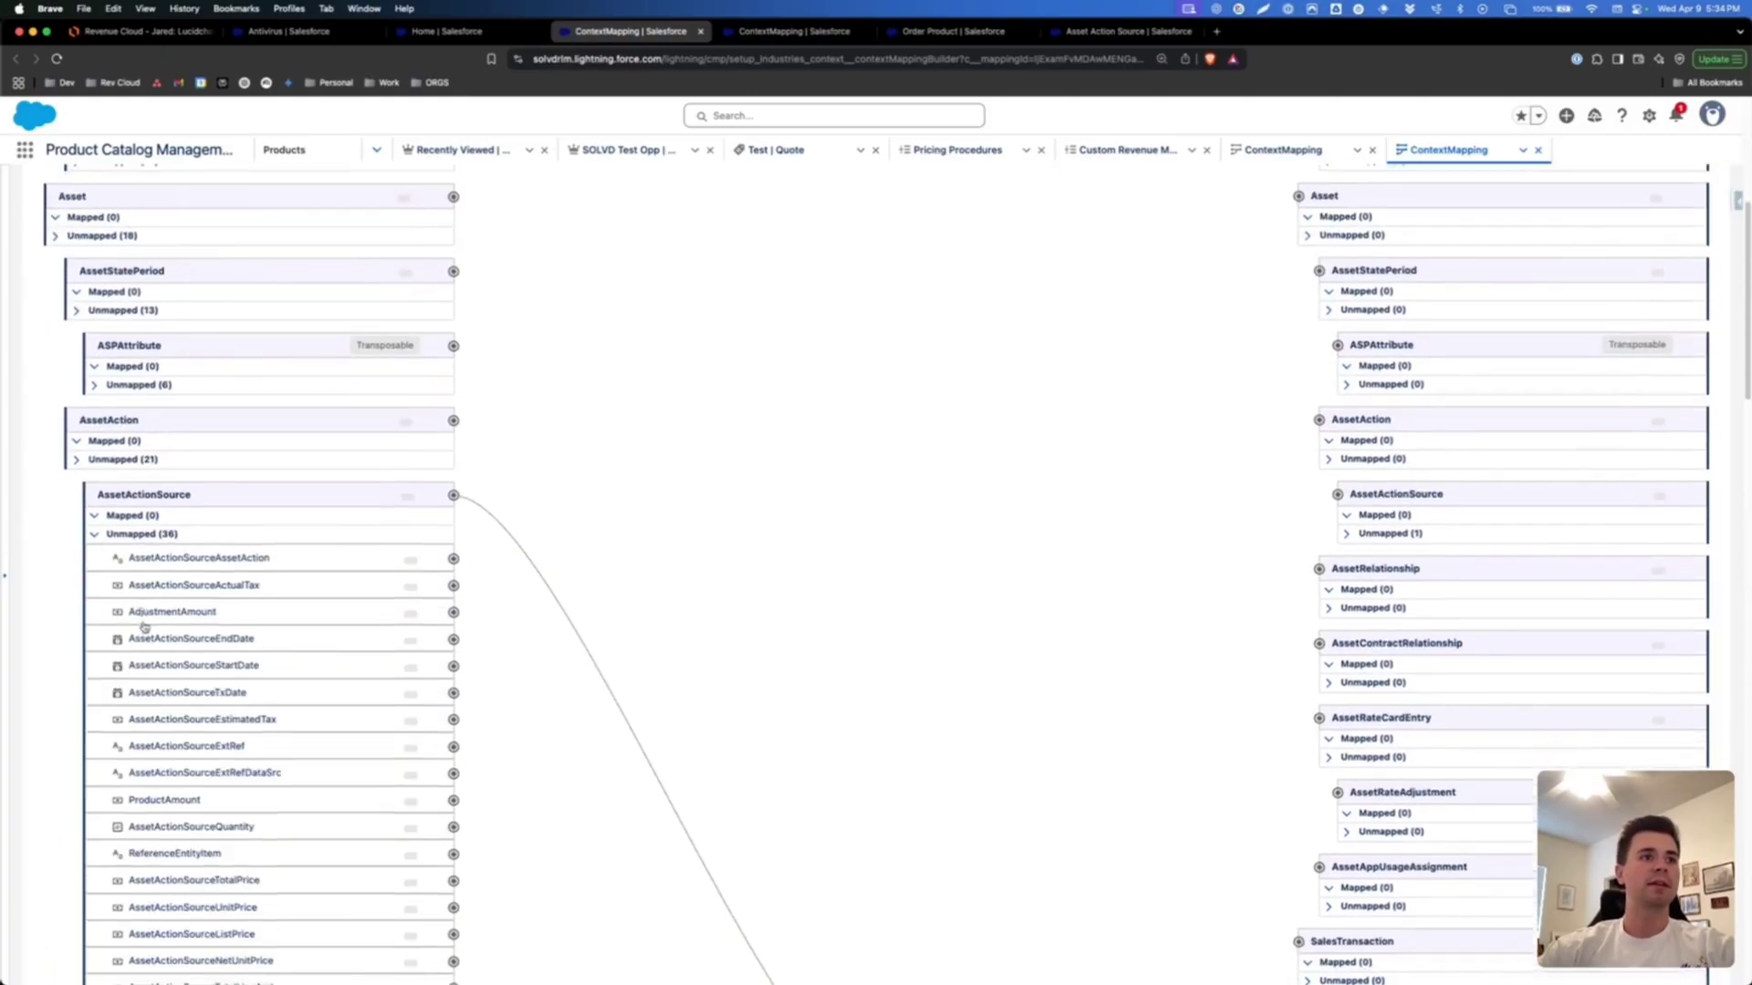
scroll(143, 627, down, 6)
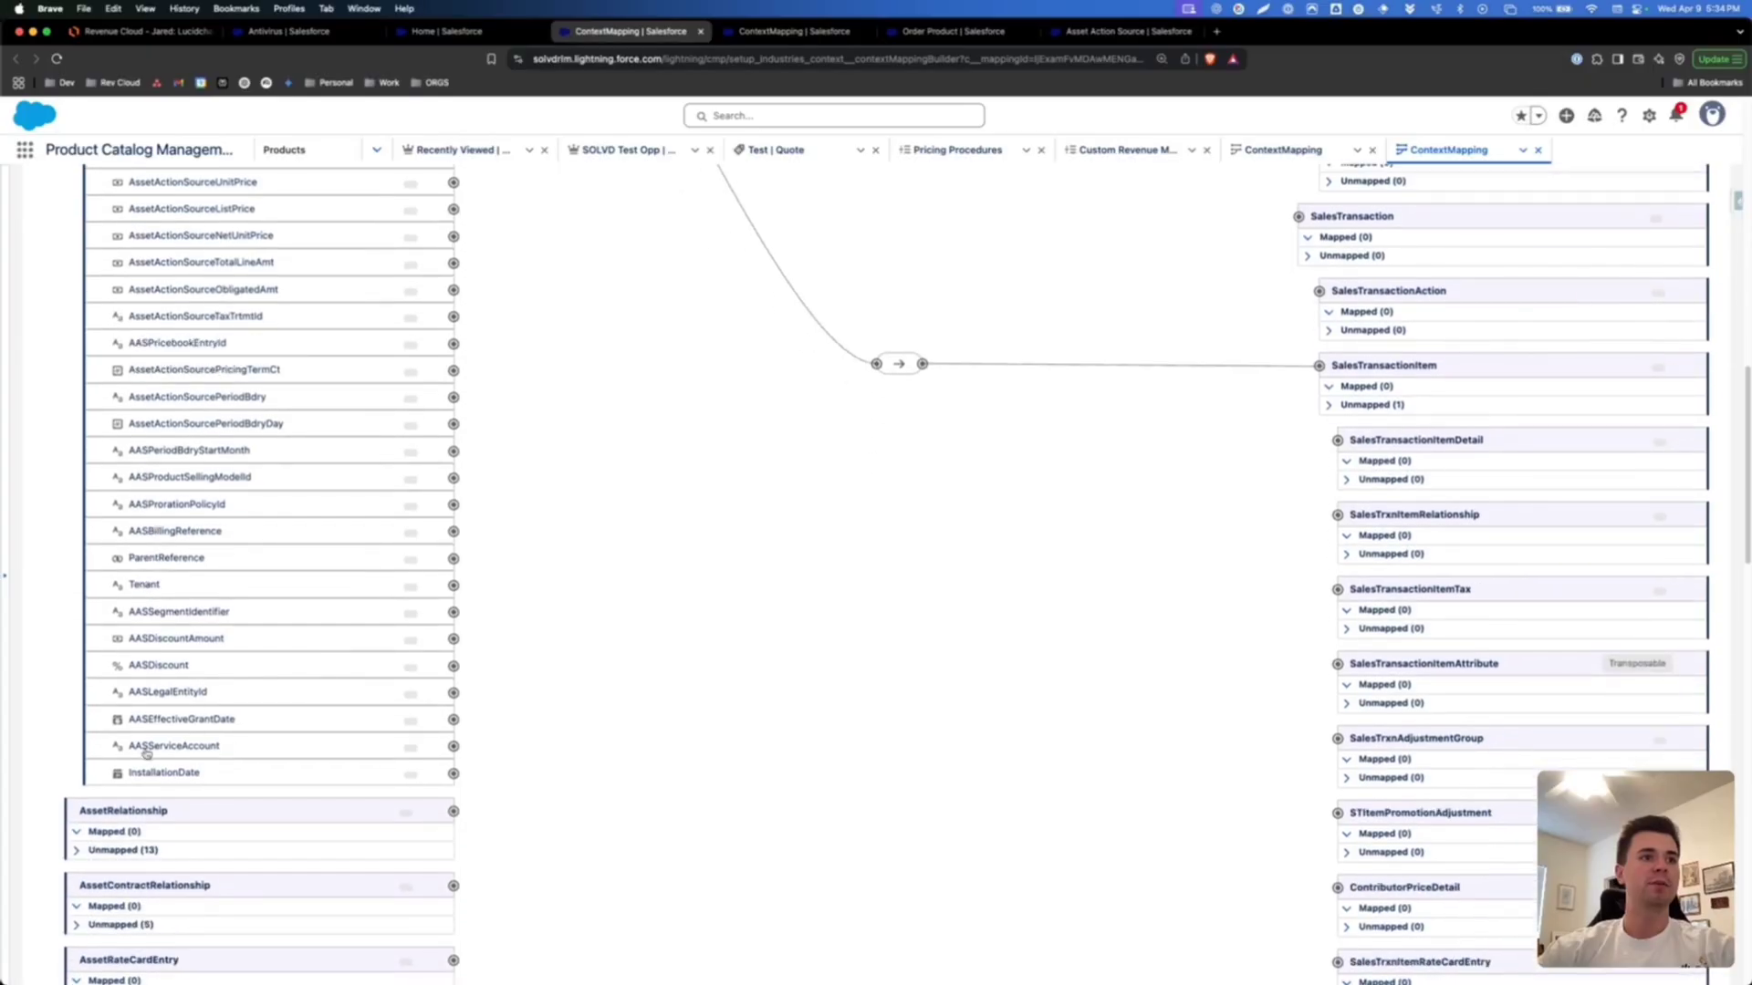
click(152, 775)
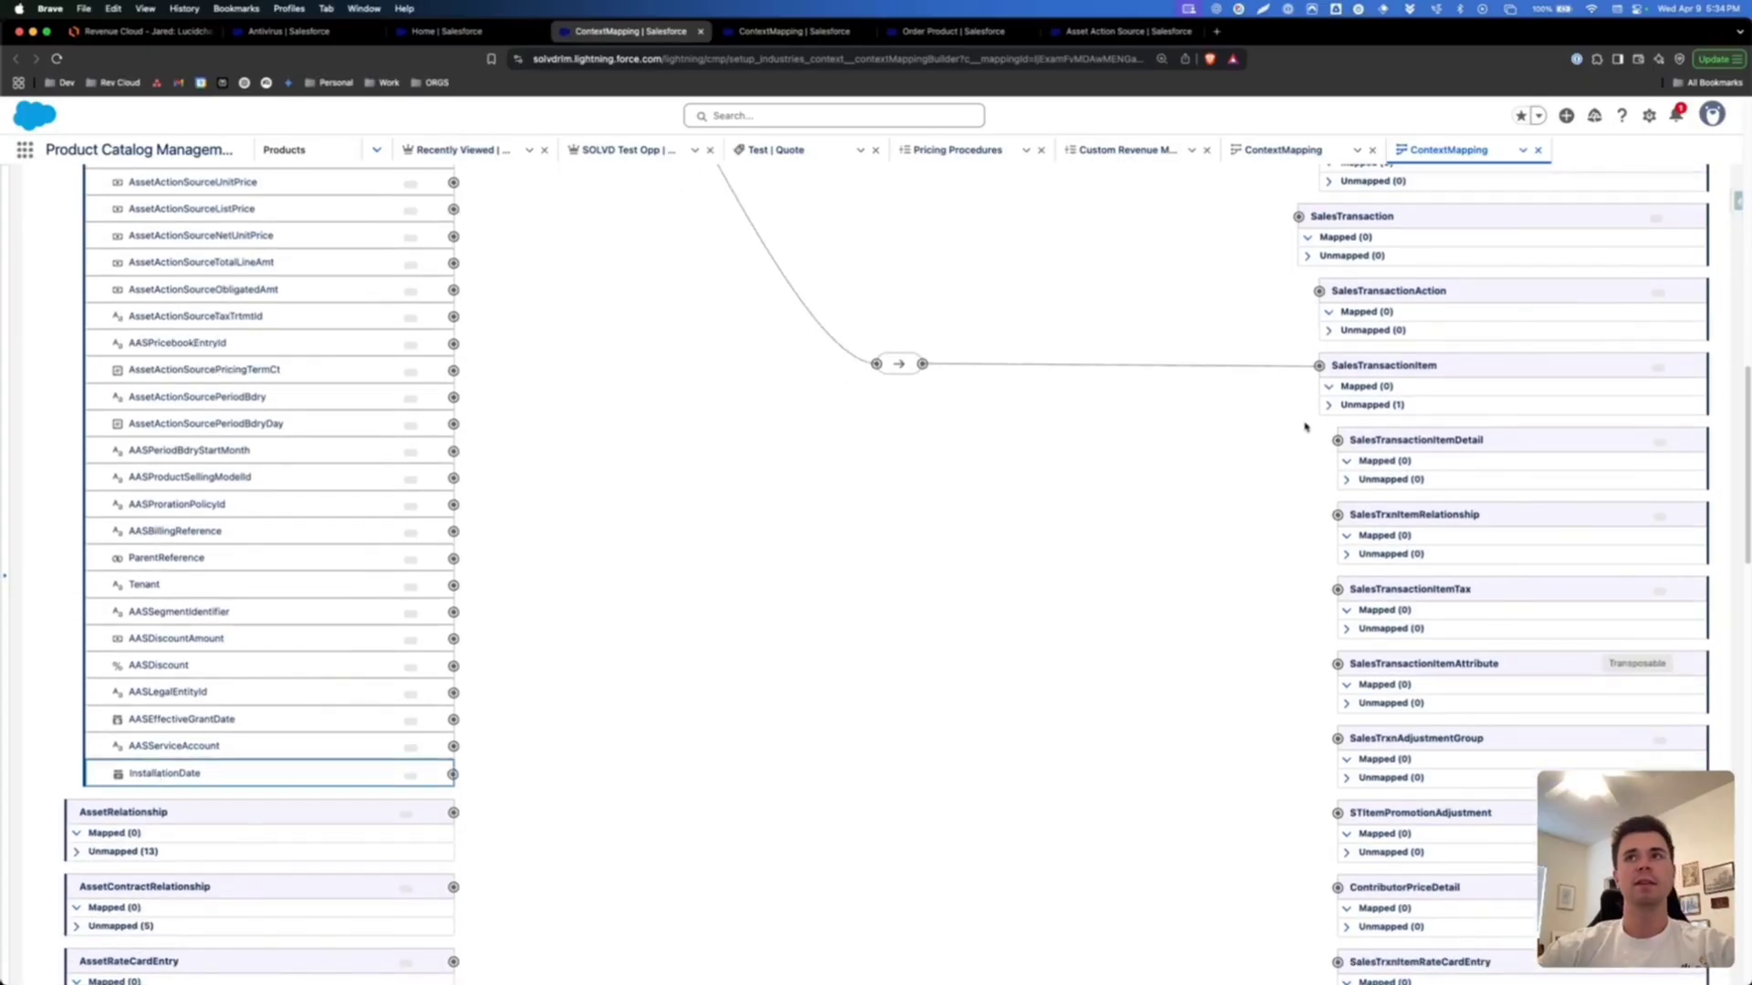
click(1330, 406)
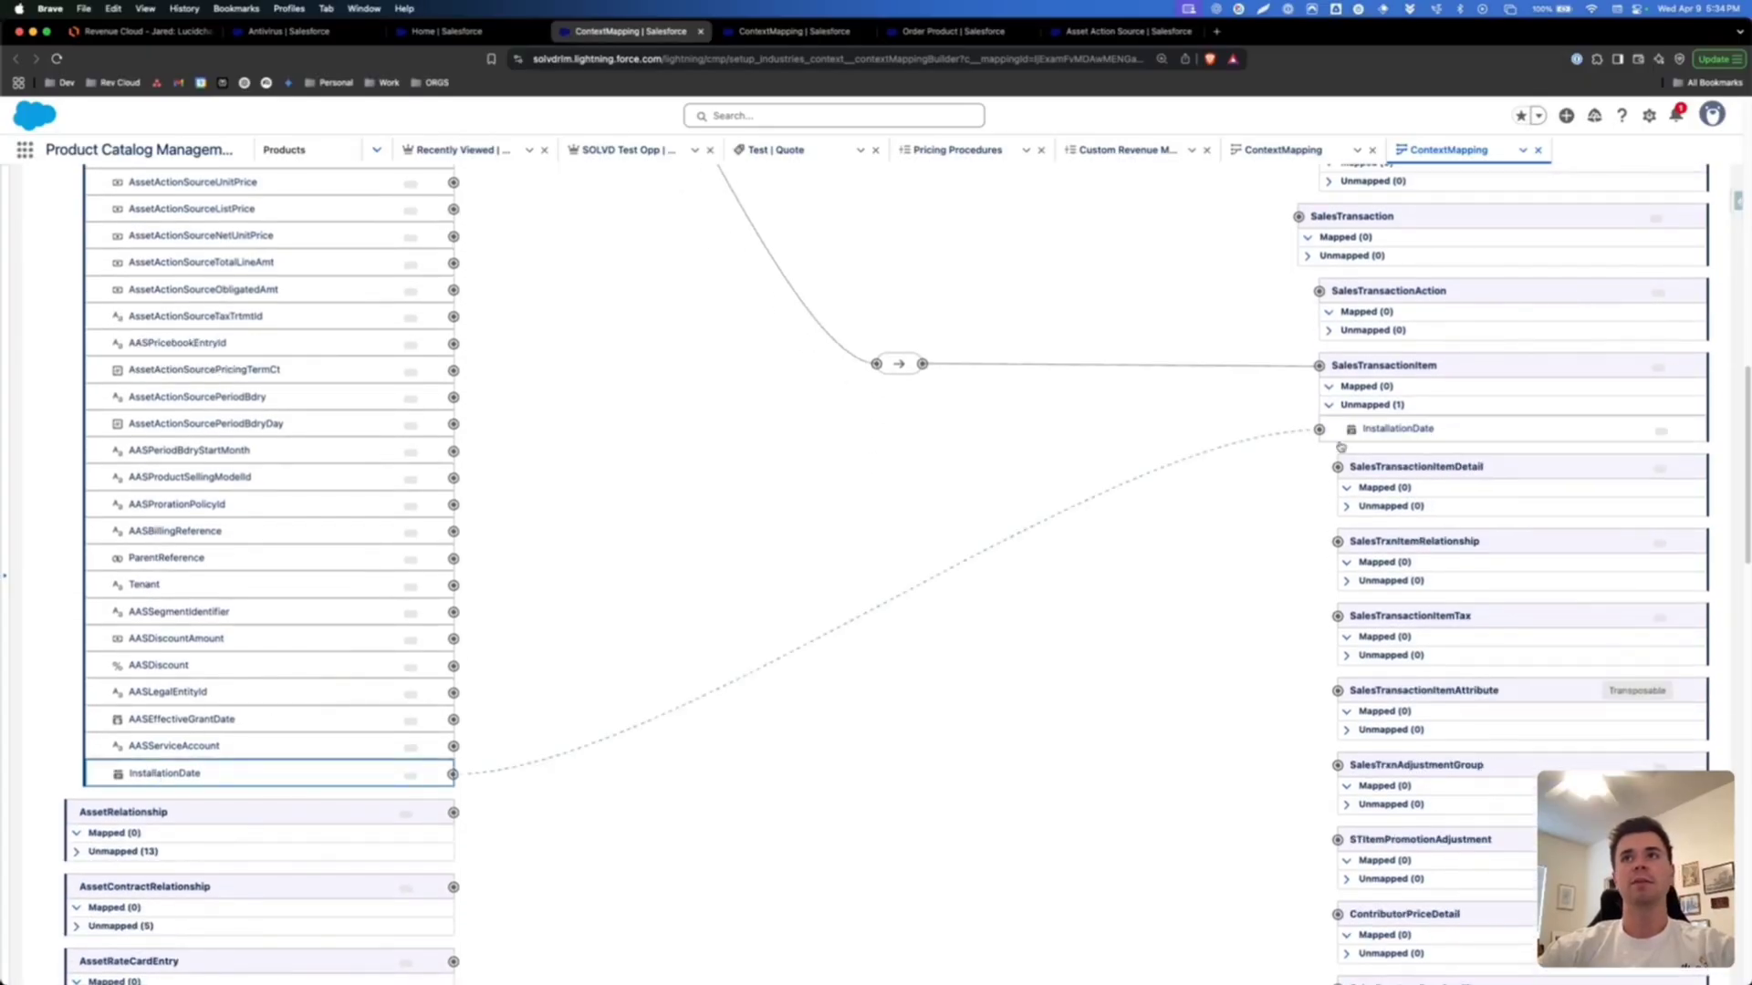
click(1386, 427)
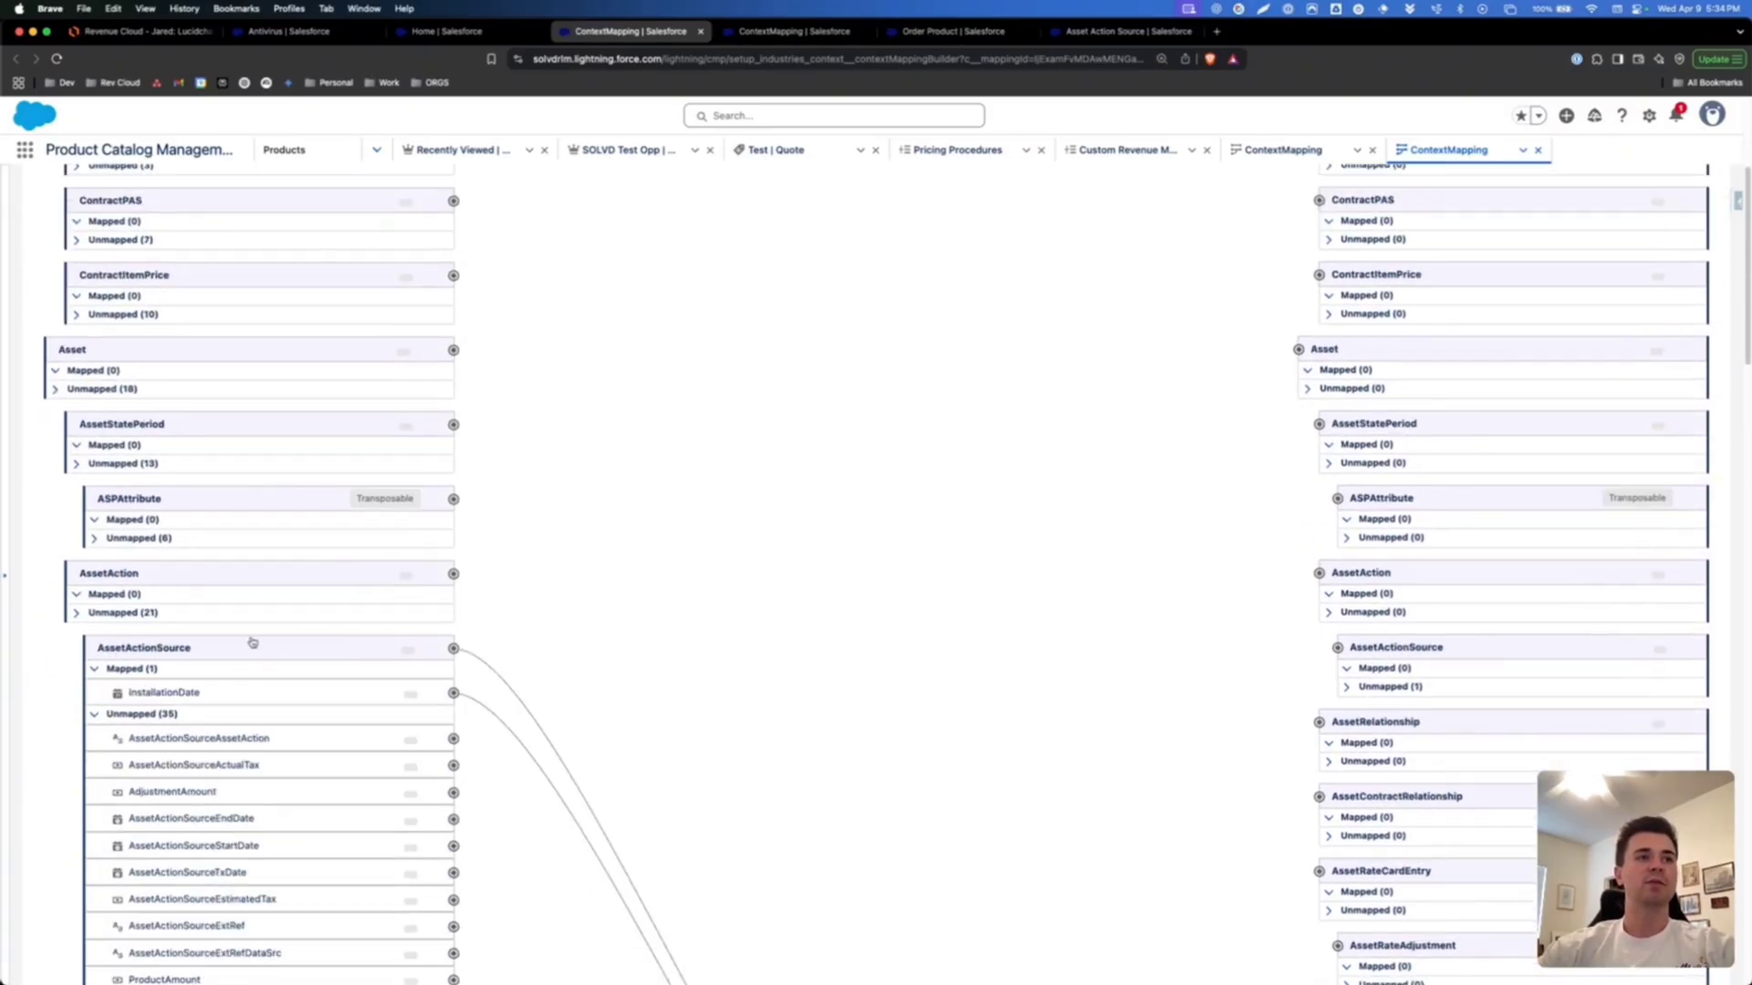
- Review the new InstallationDate connection between AssetActionSource and SalesTransactionItem, and save AssetToSalesTransactionMapping
scroll(265, 547, down, 2)
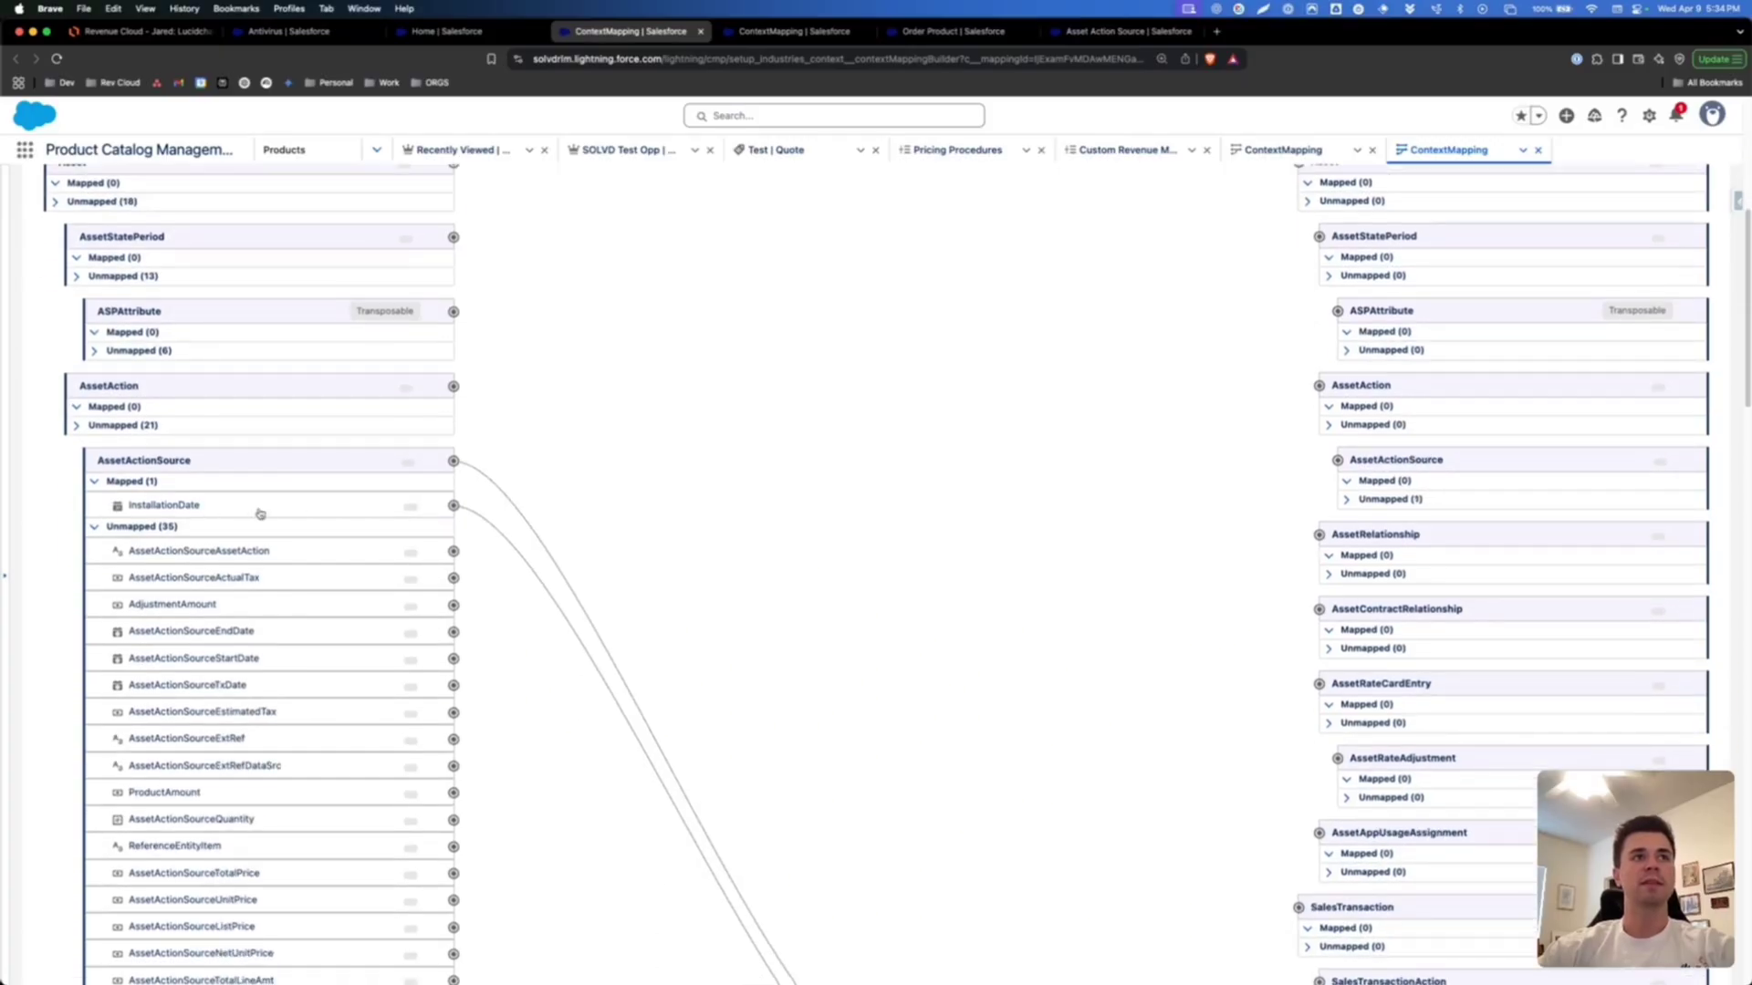
scroll(629, 551, down, 1)
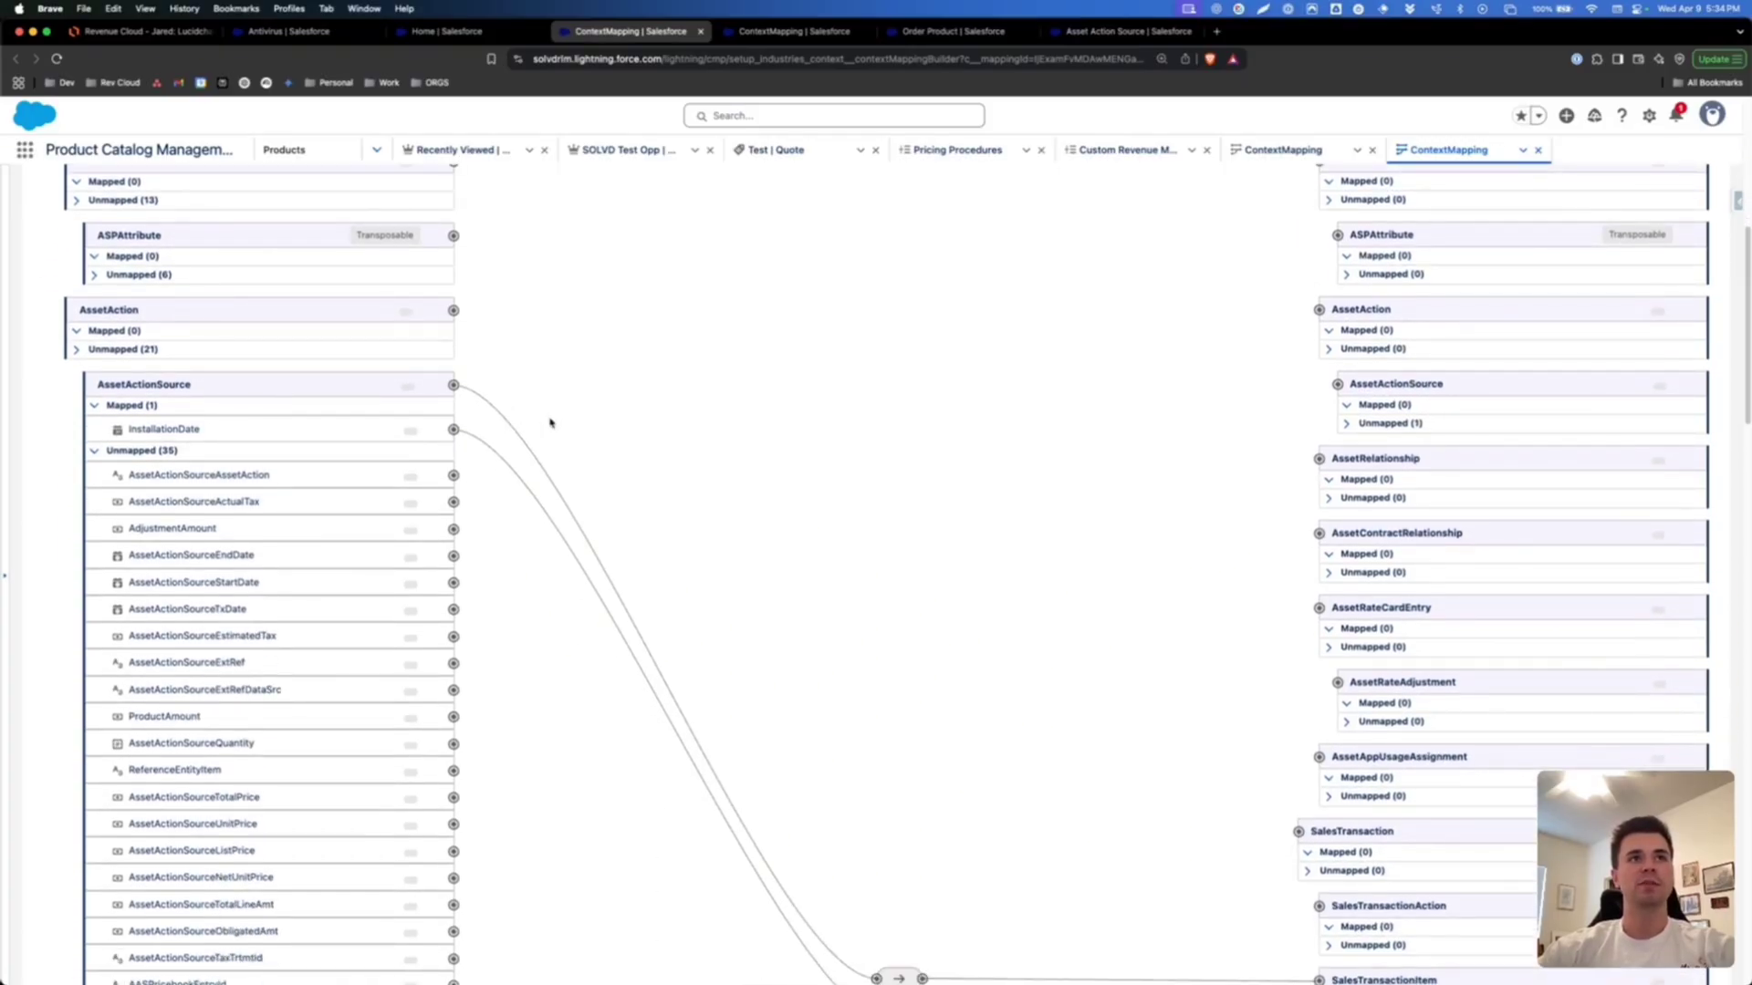
scroll(598, 520, down, 5)
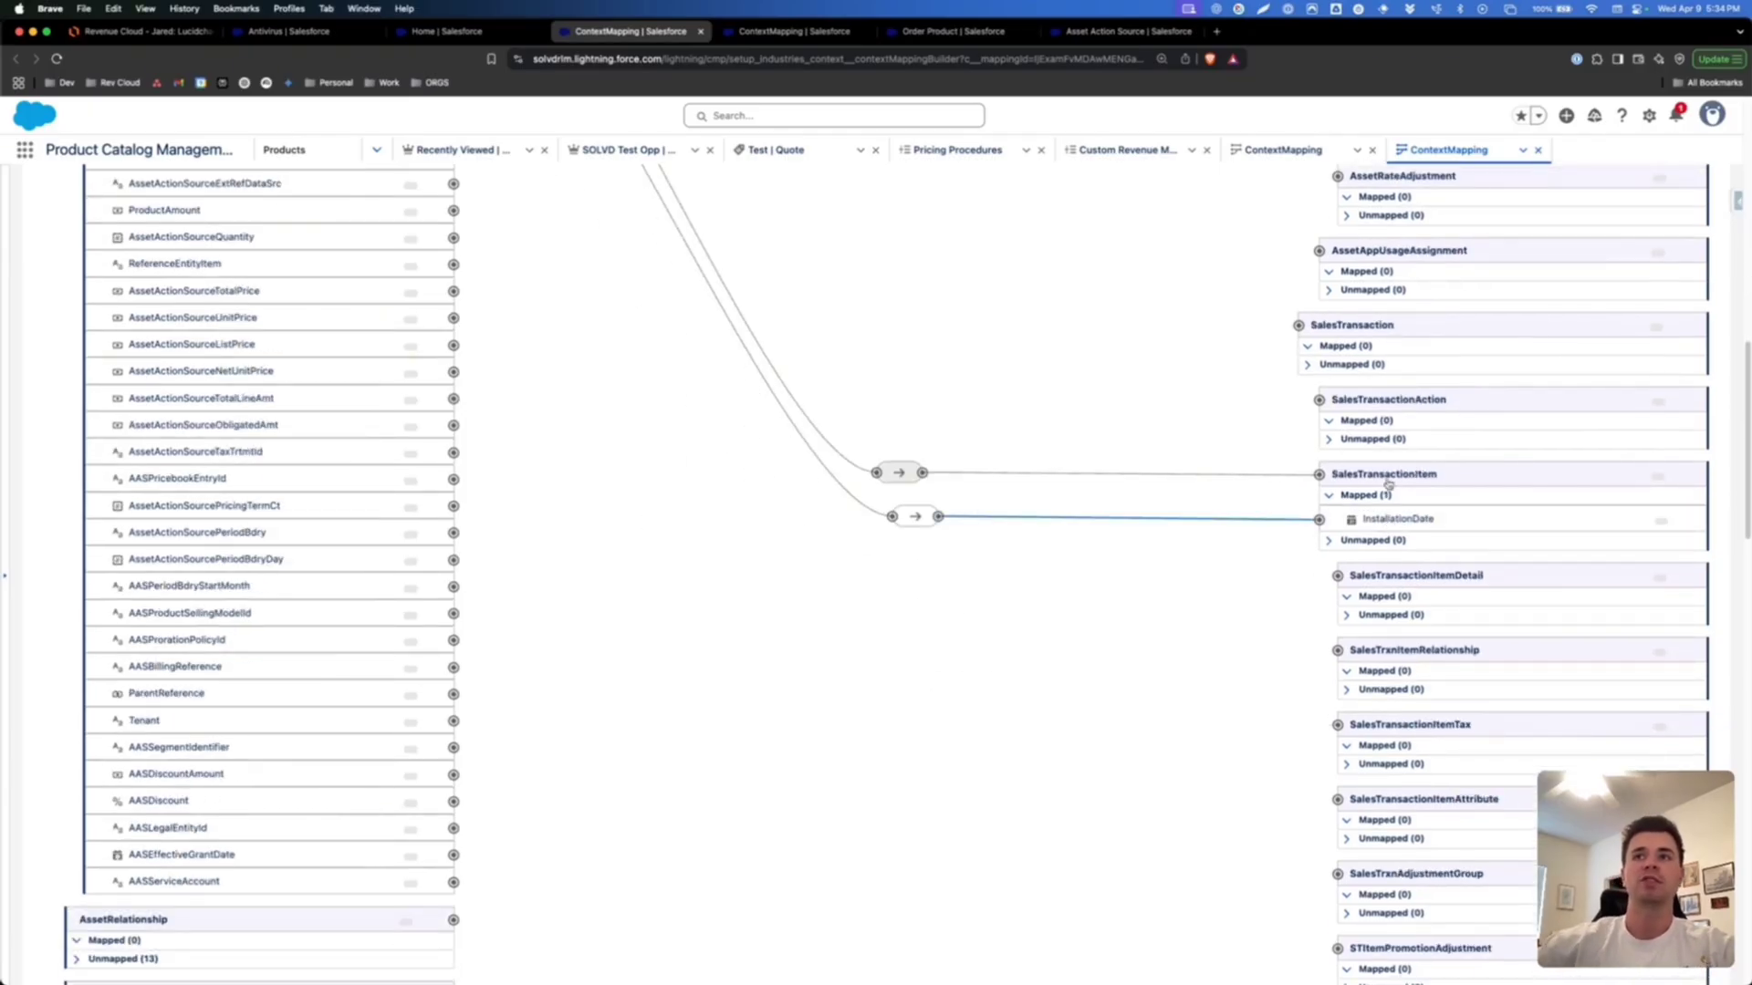
scroll(1387, 483, up, 15)
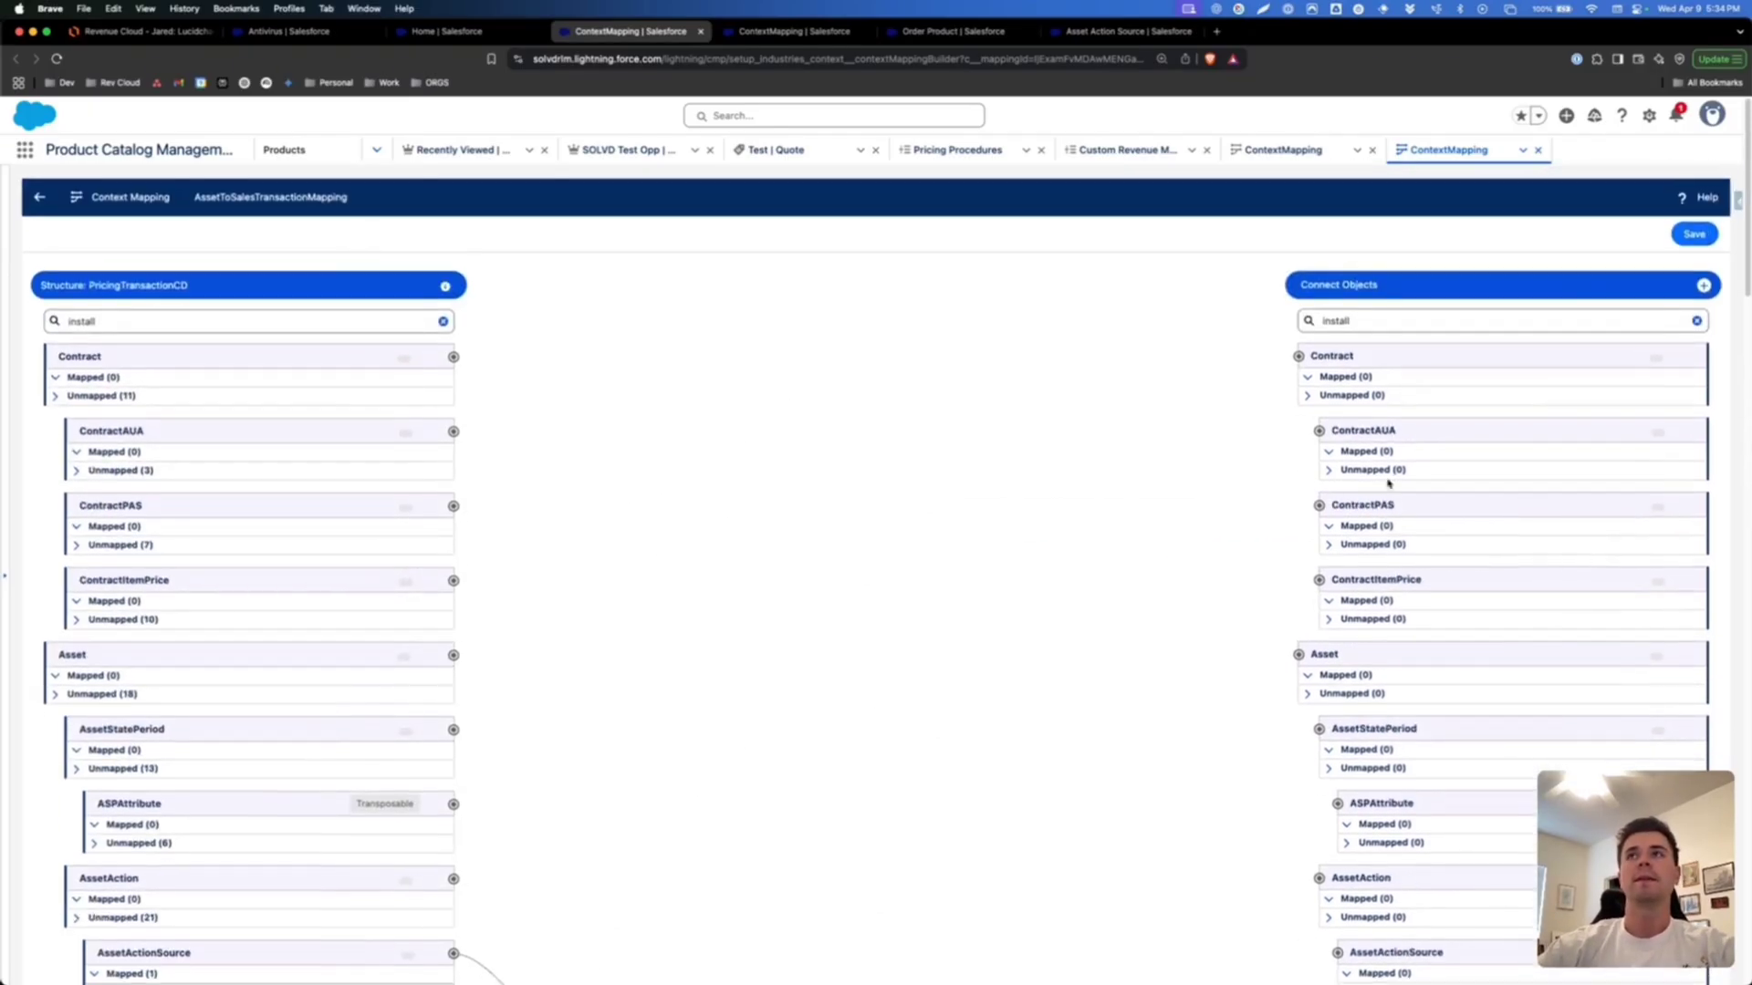
click(1694, 233)
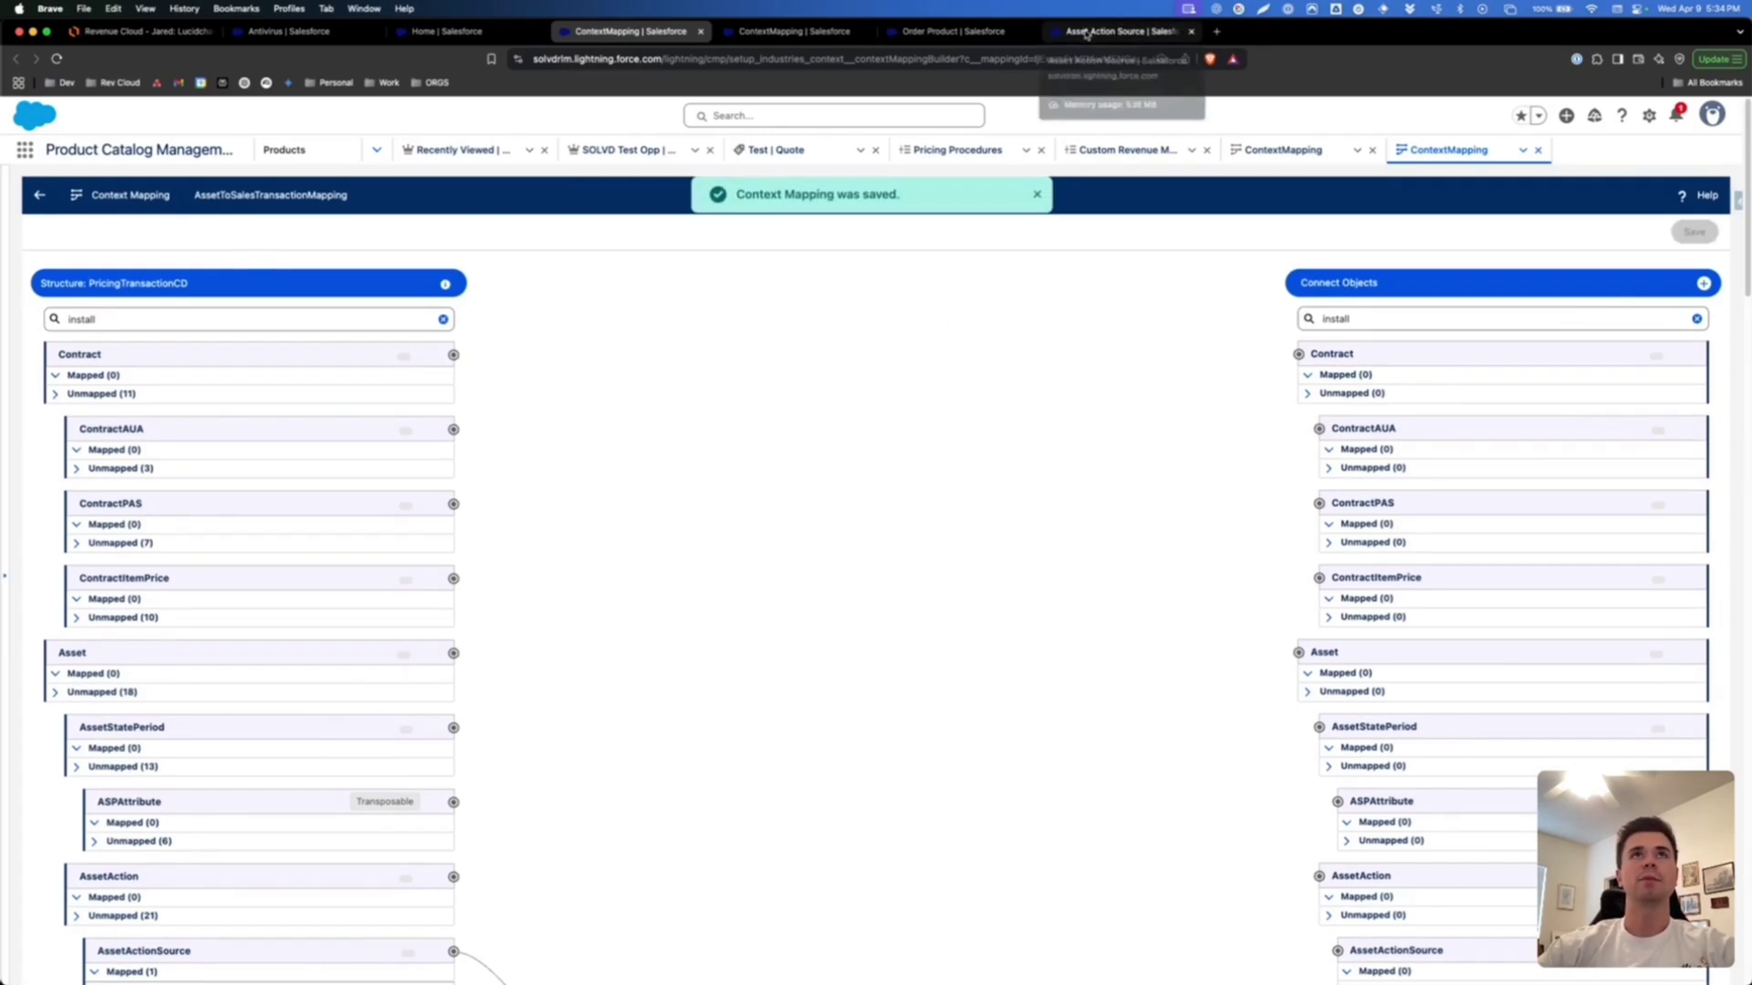
- Check the Twin fielding diagram in Lucidchart, and open AssetEntitiesMapping from the PricingTransactionCD mappings in Salesforce
click(94, 37)
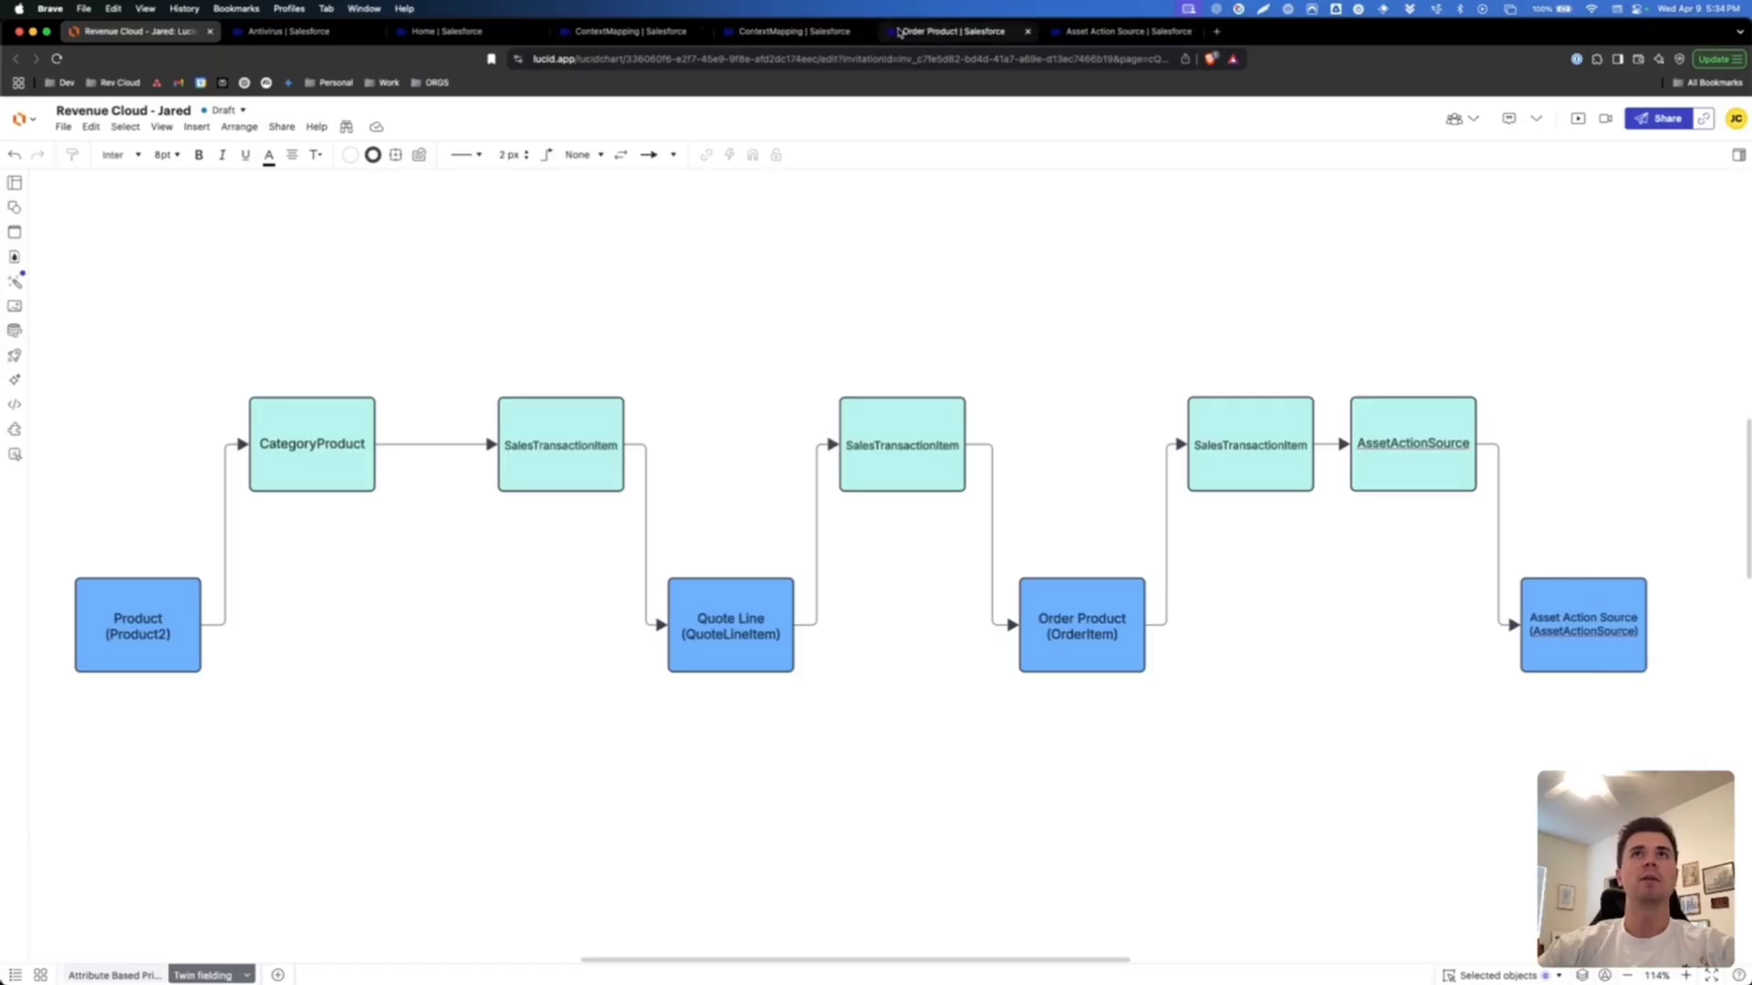
click(630, 30)
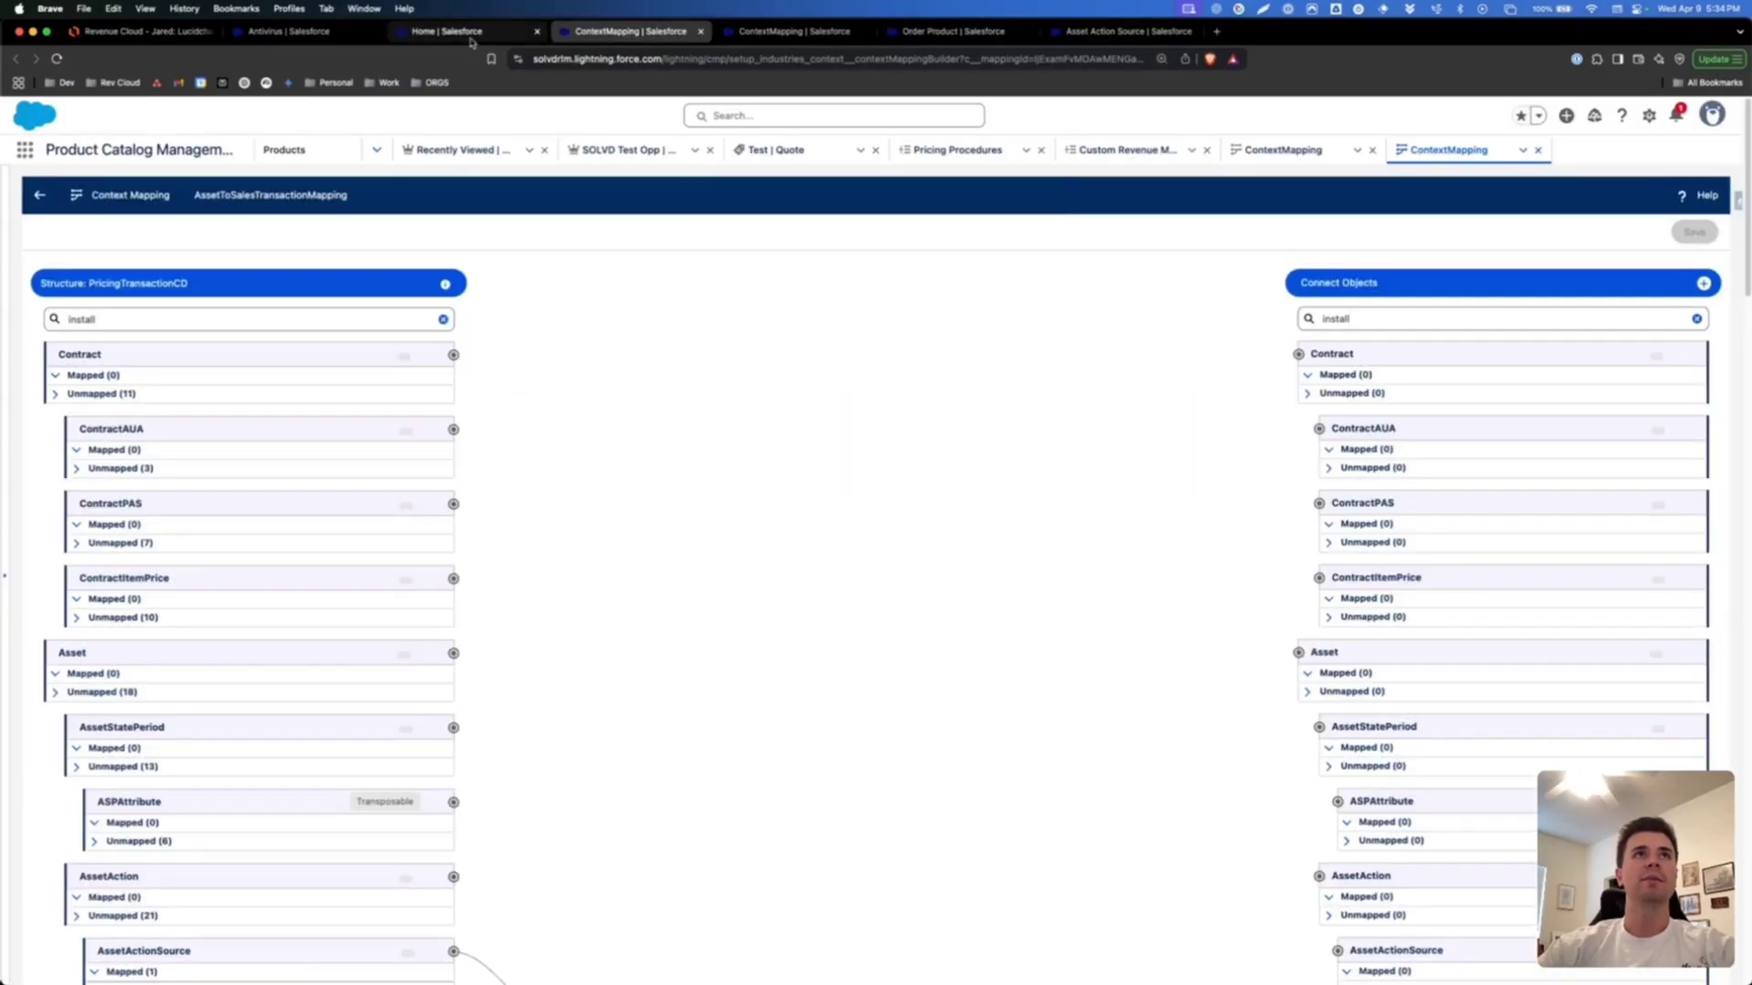
click(447, 31)
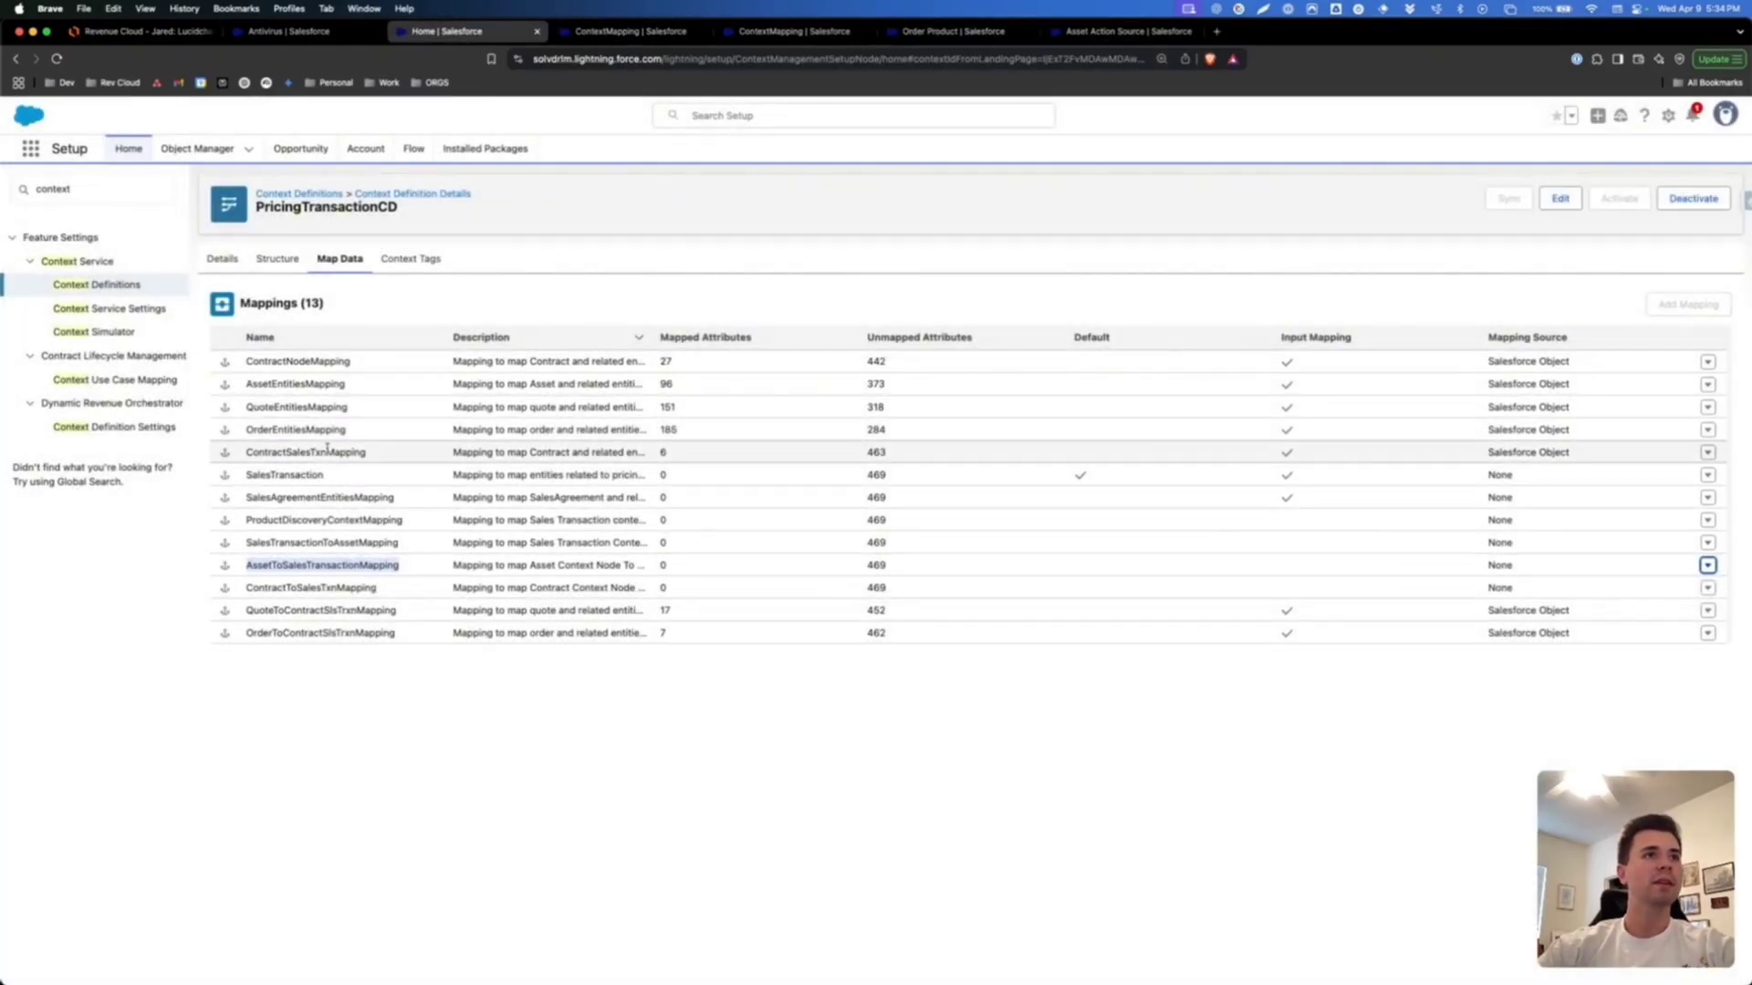
click(278, 387)
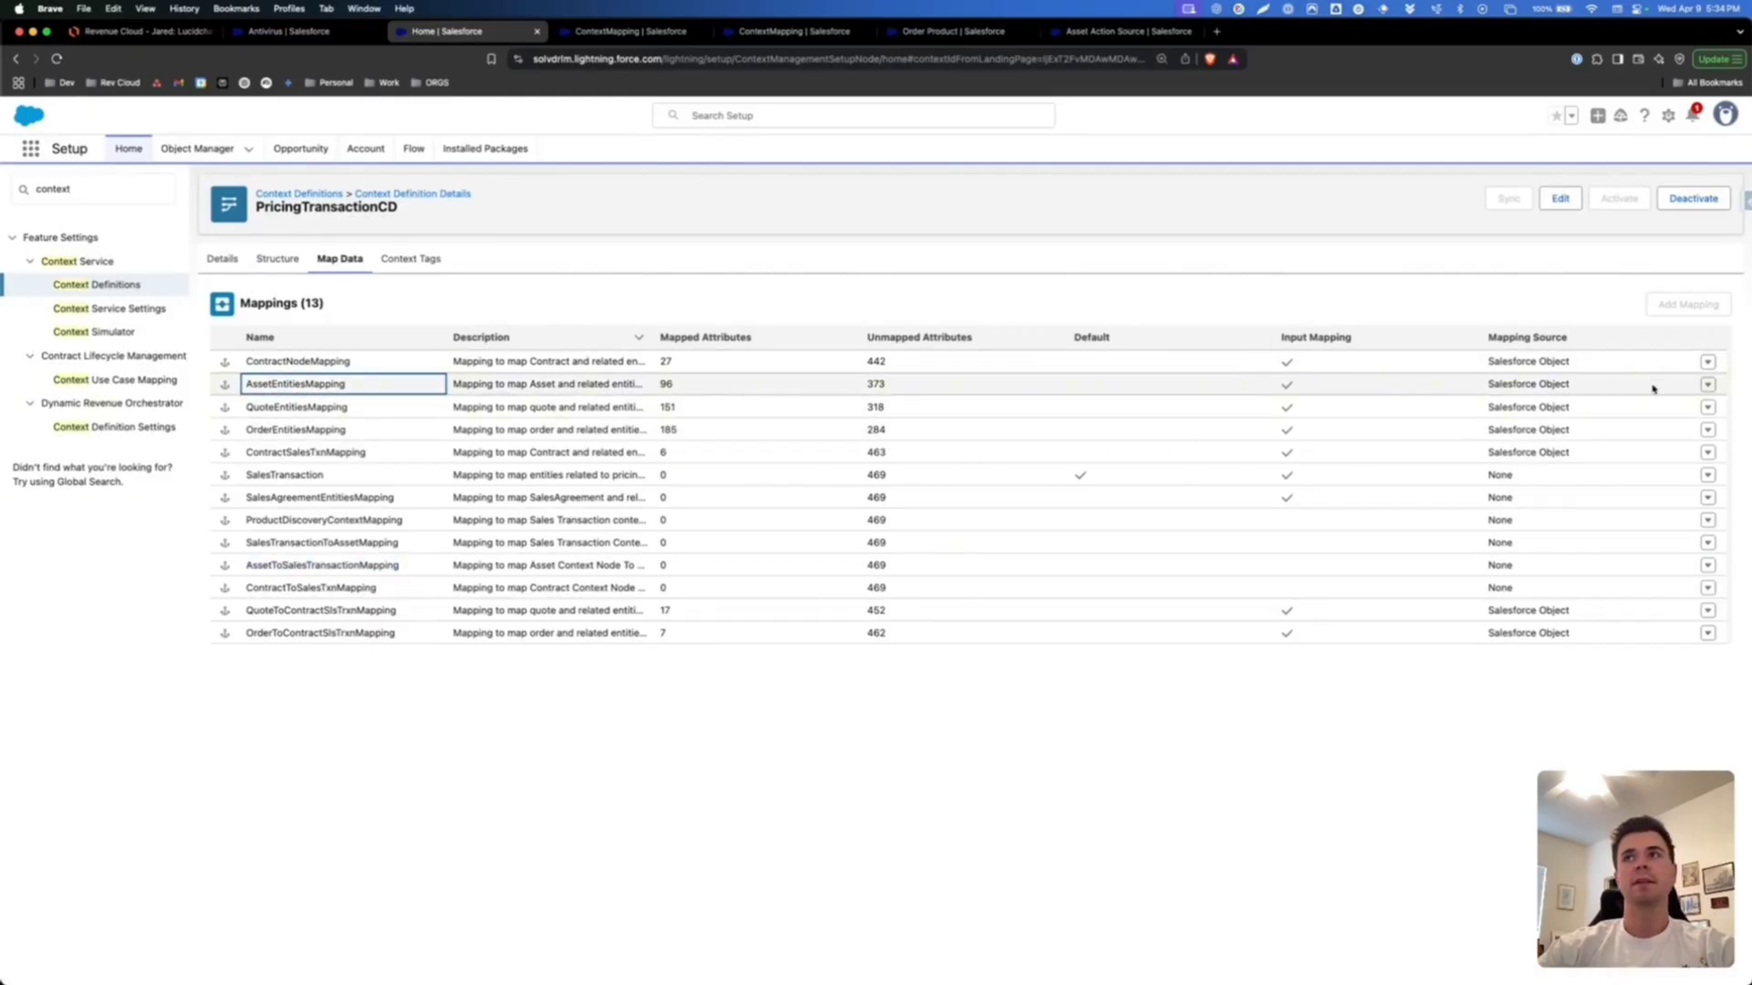
click(1708, 385)
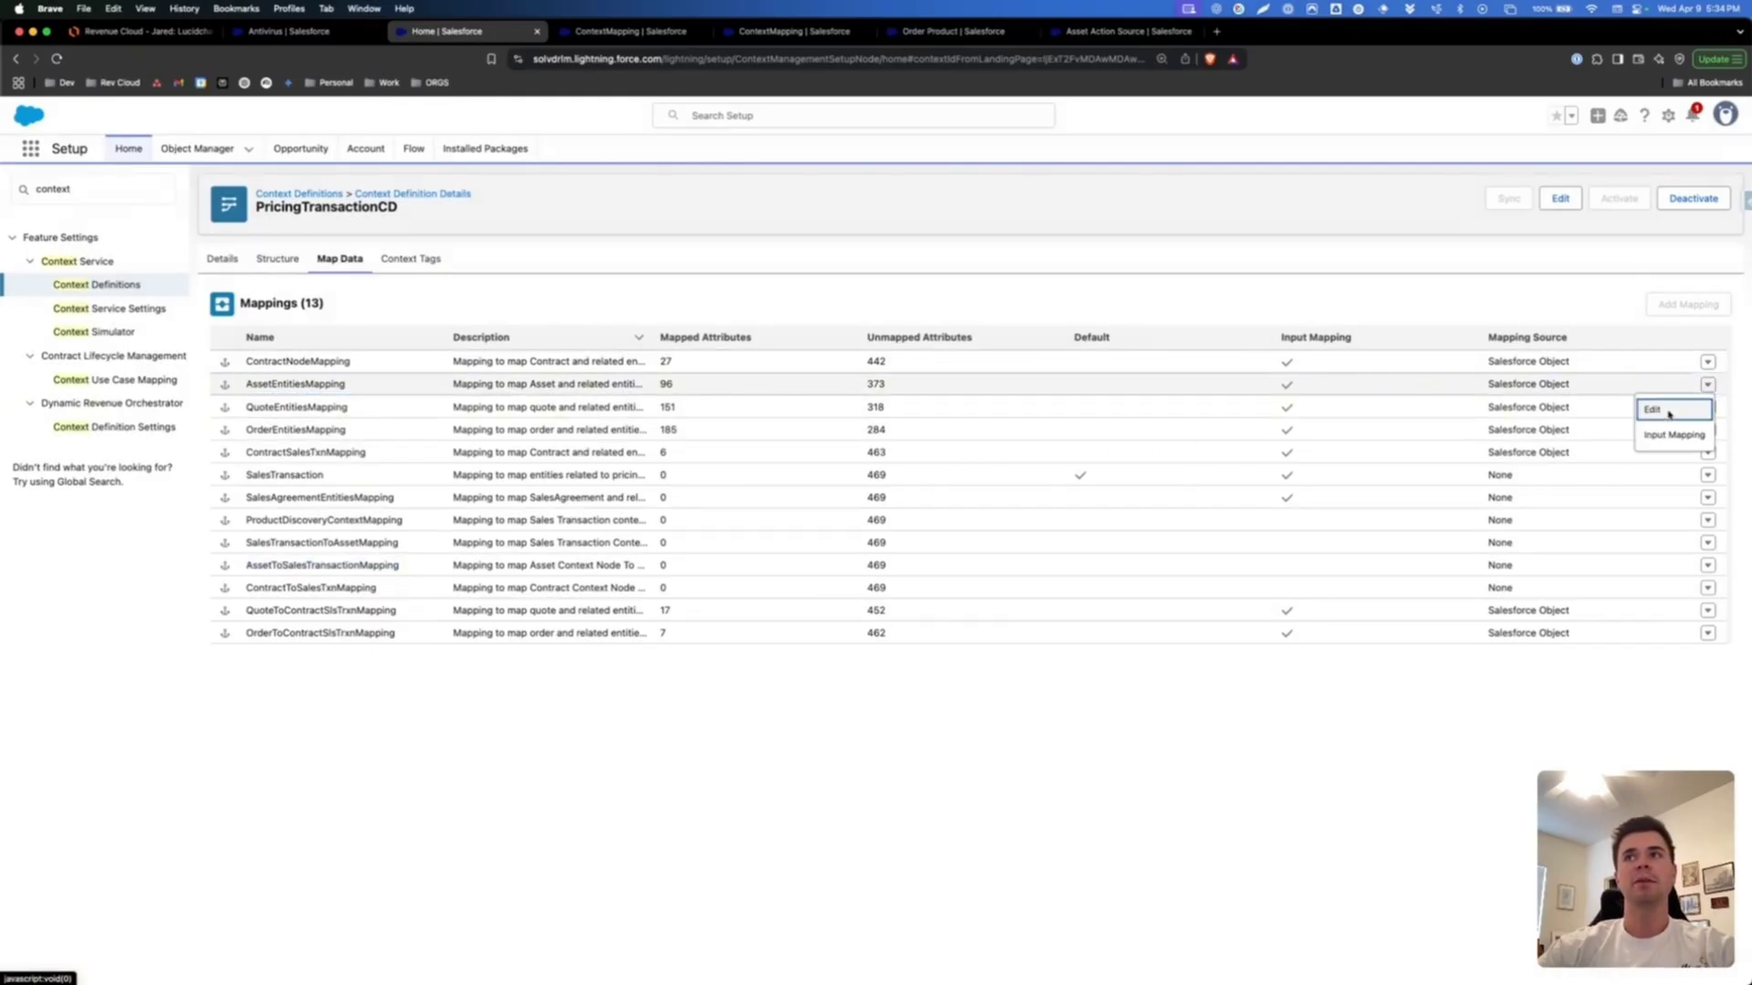
click(1674, 409)
key(Return)
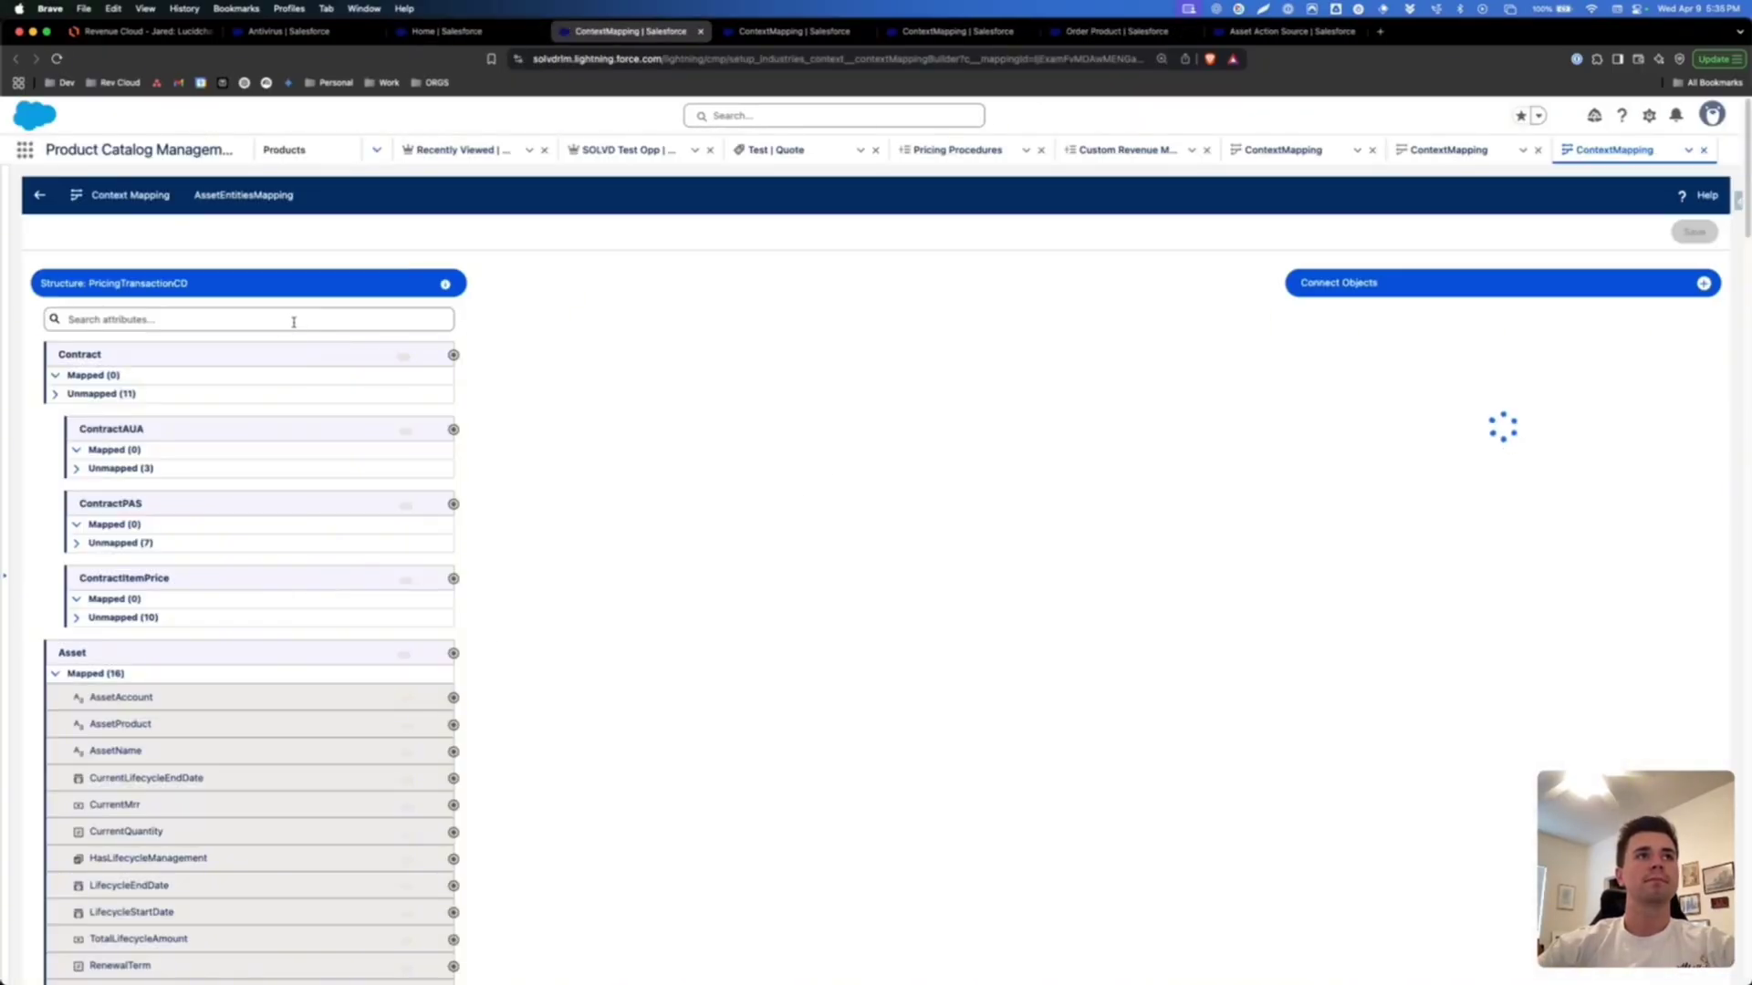
- Filter the context structure attributes and the connected object fields of AssetEntitiesMapping by "install"
click(294, 321)
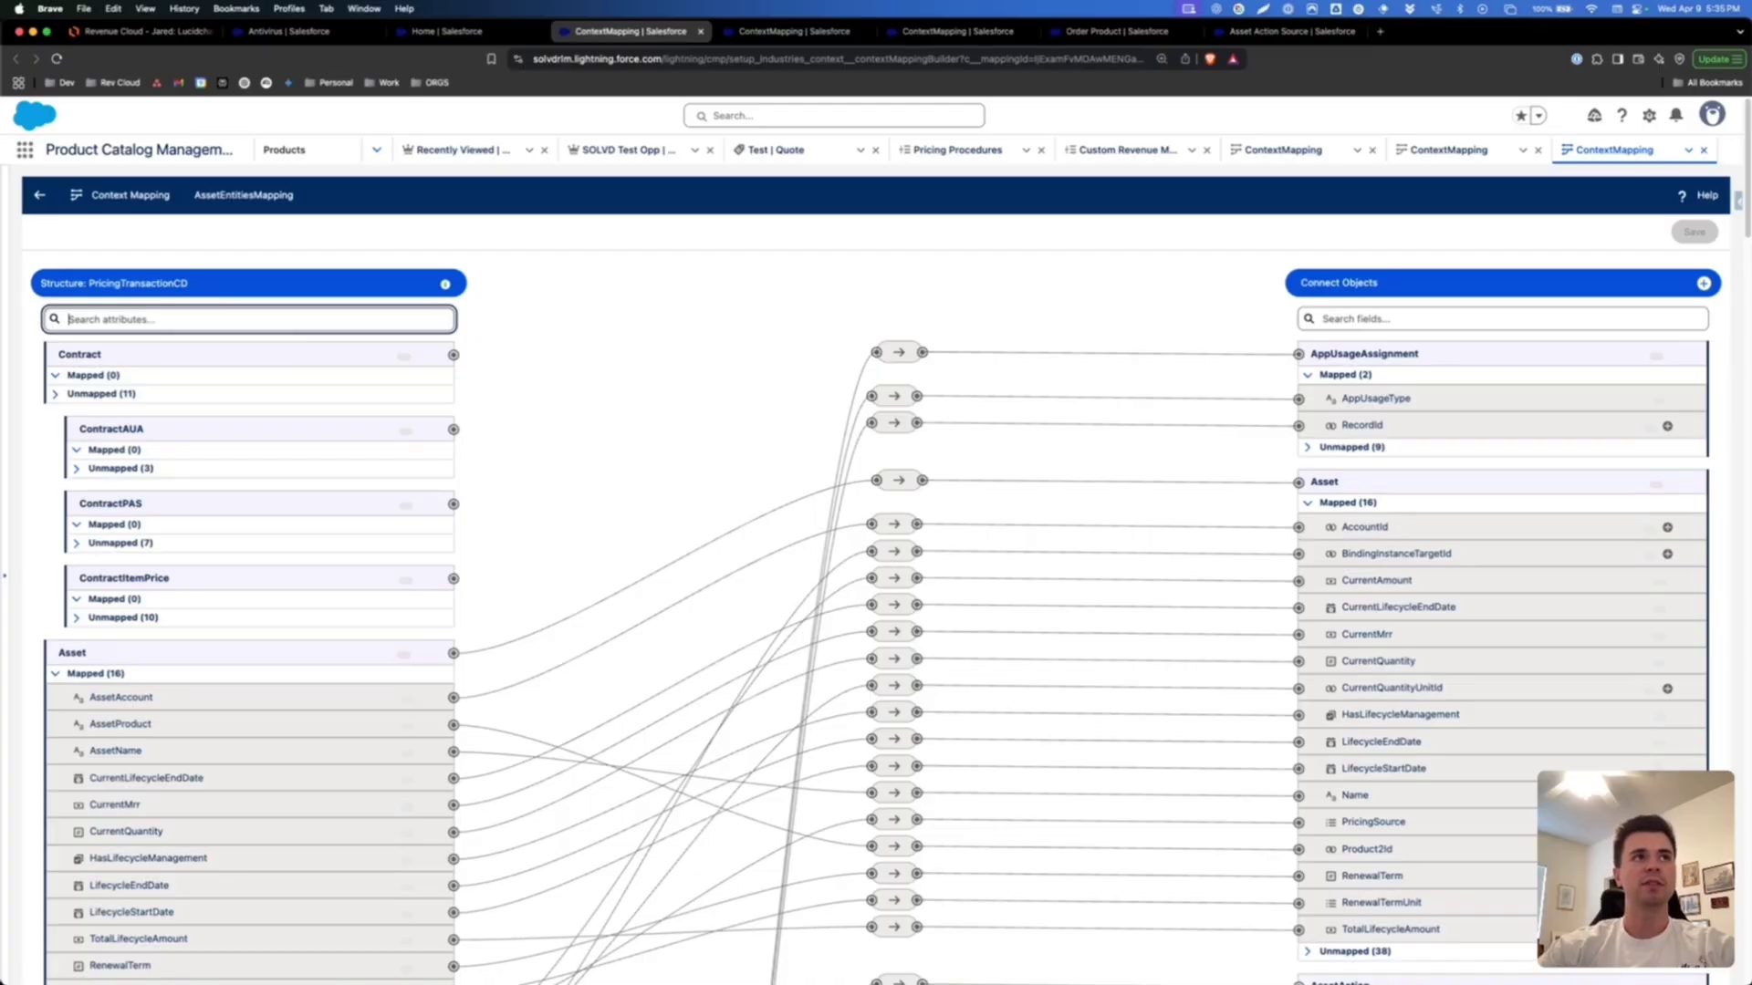
text(install)
click(1379, 316)
text(install)
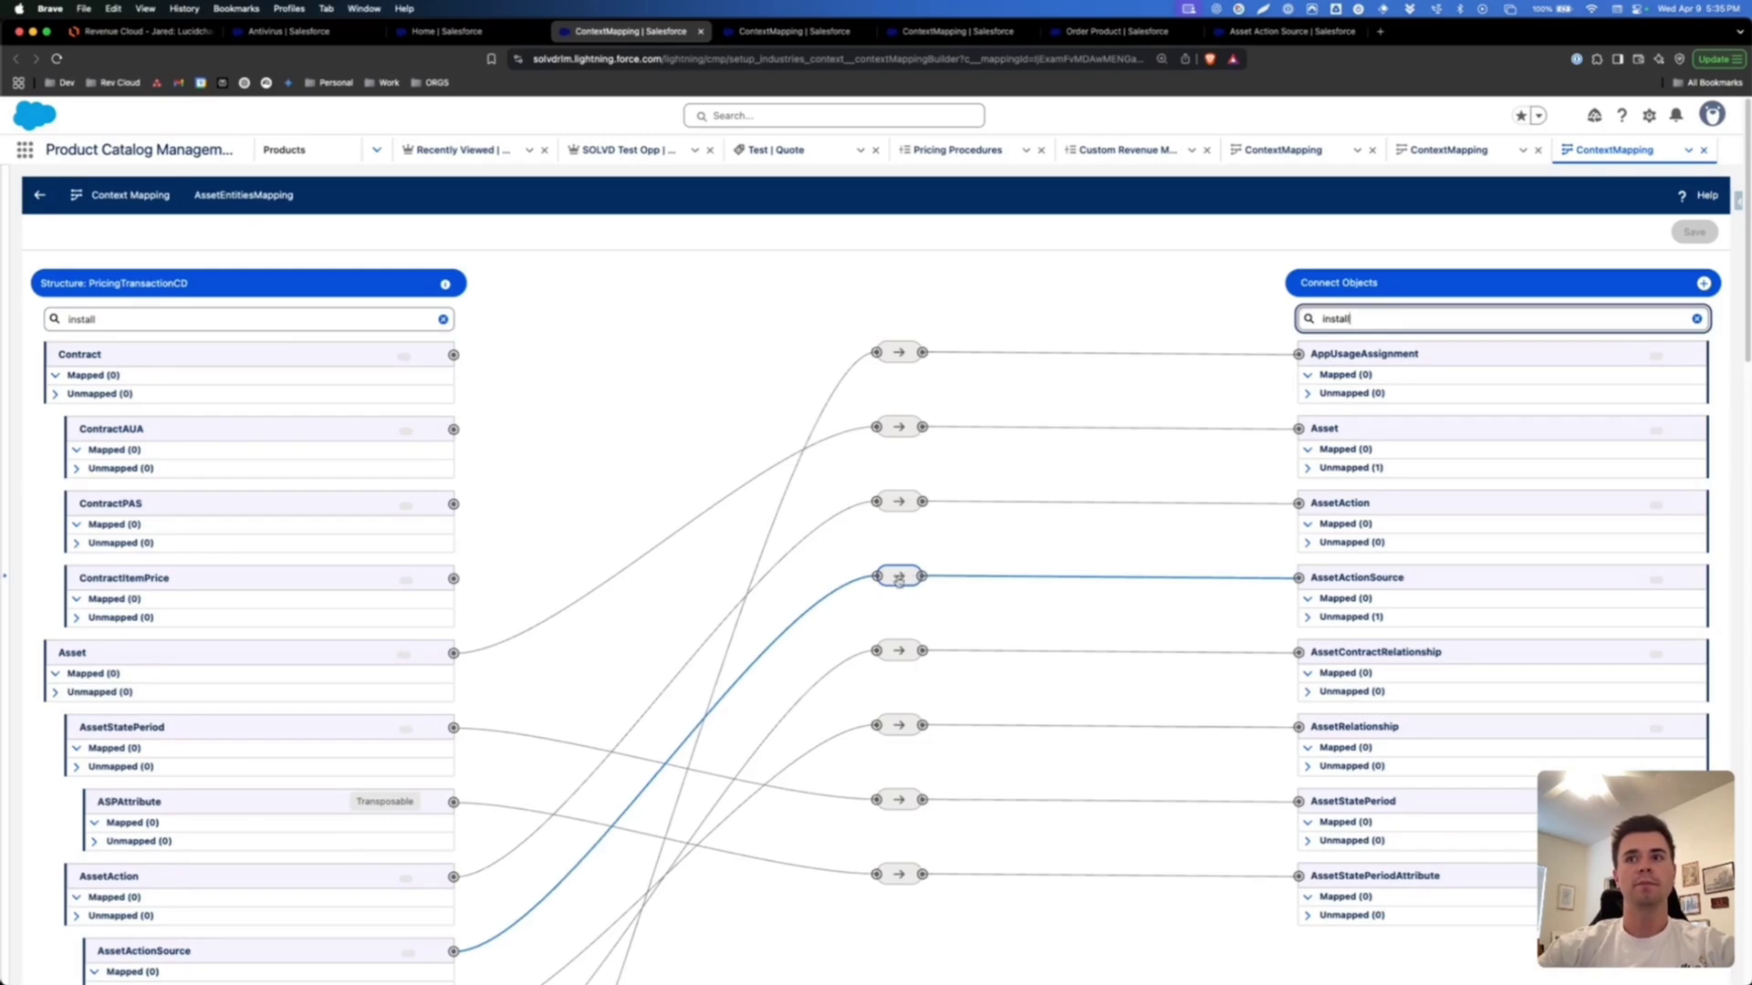
- Map the InstallationDate attribute of the AssetActionSource node to the Install_Date__c field of the AssetActionSource object
scroll(563, 627, down, 3)
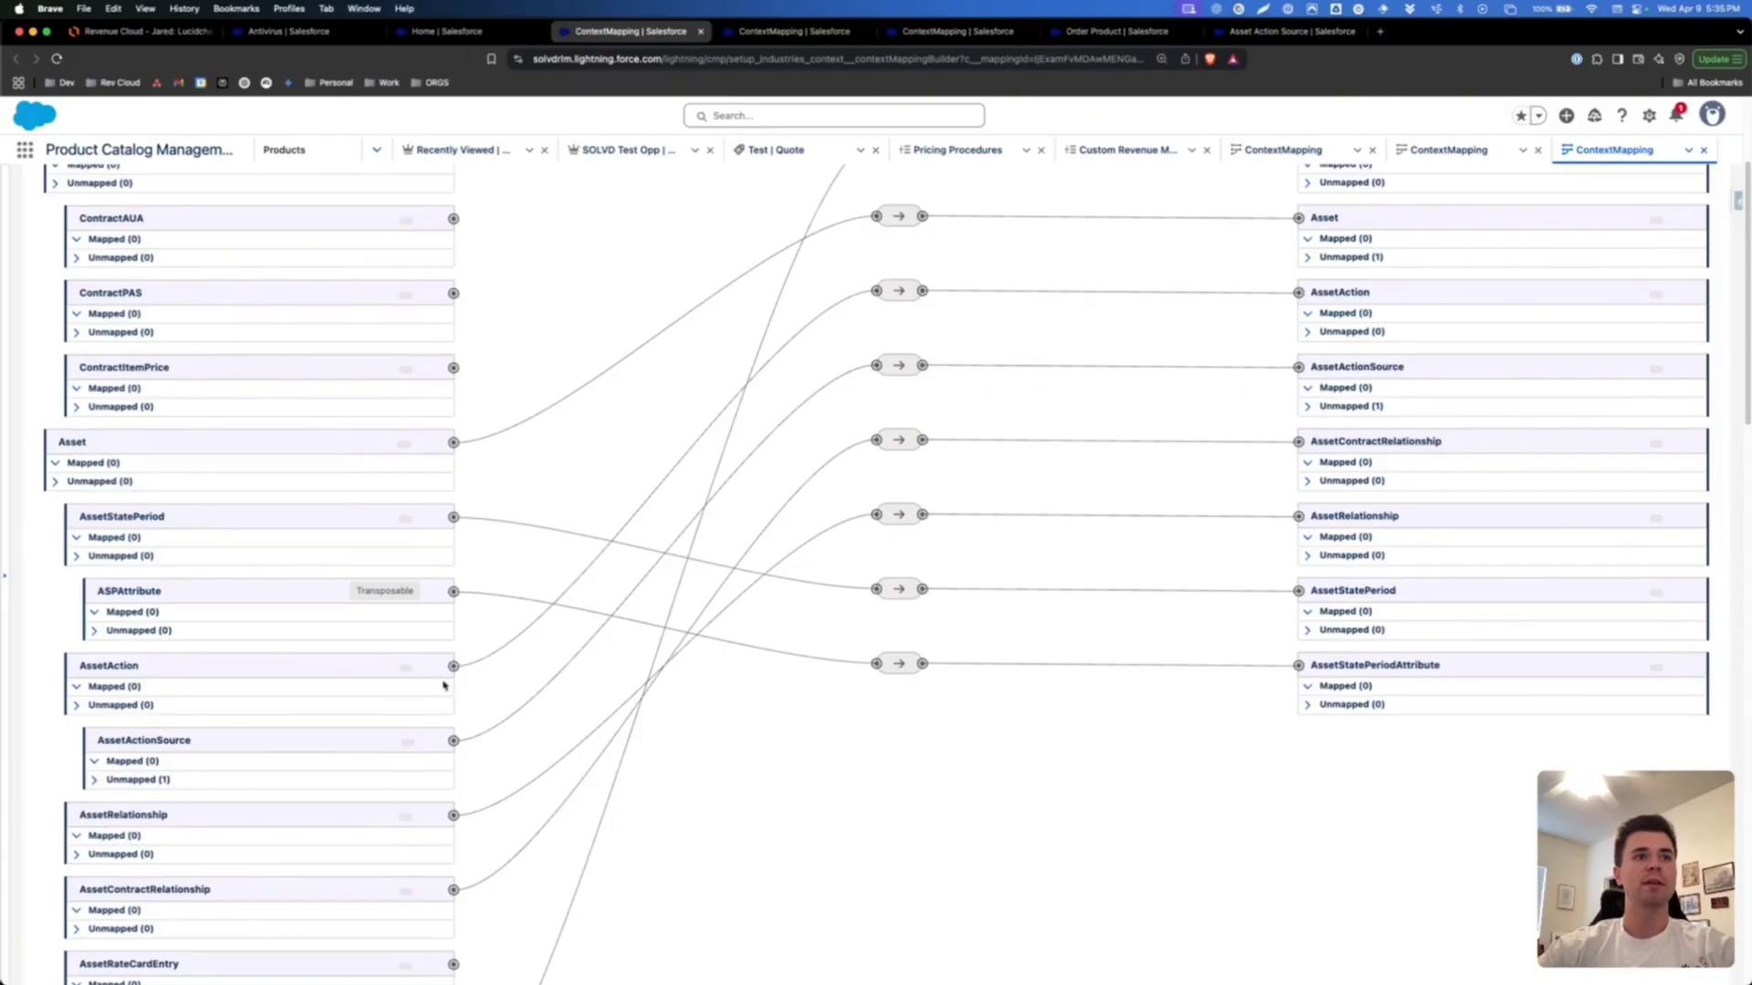
scroll(677, 631, up, 1)
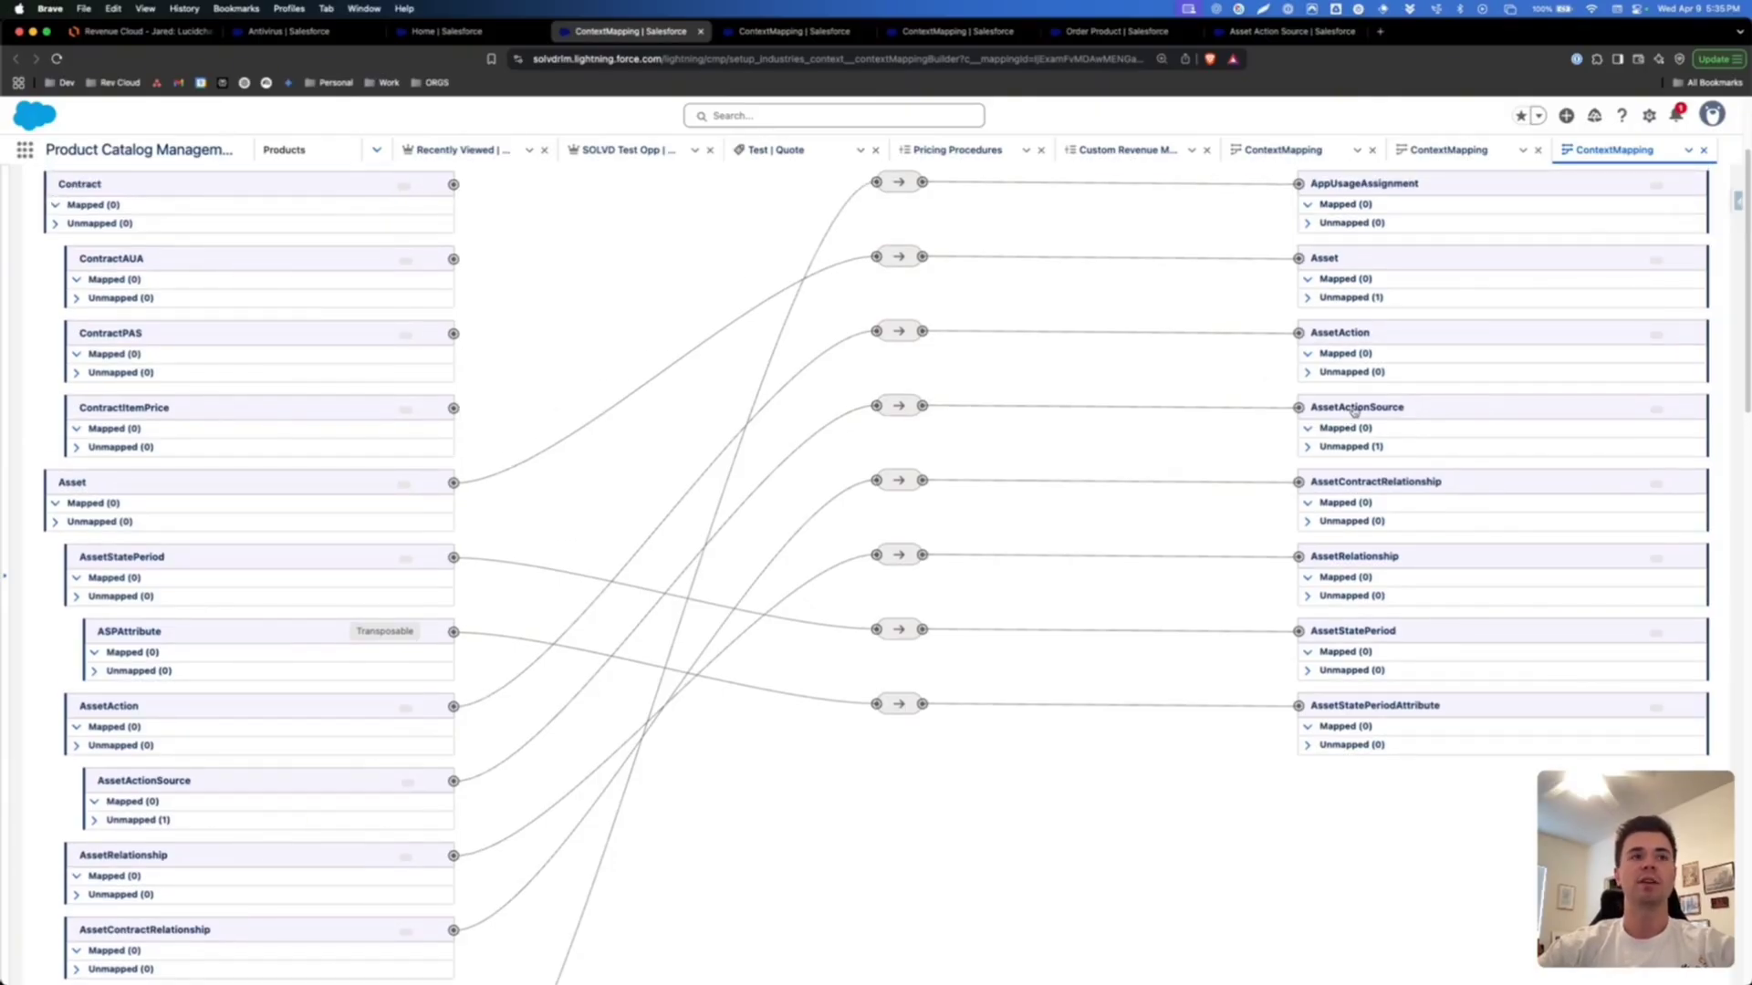
click(95, 820)
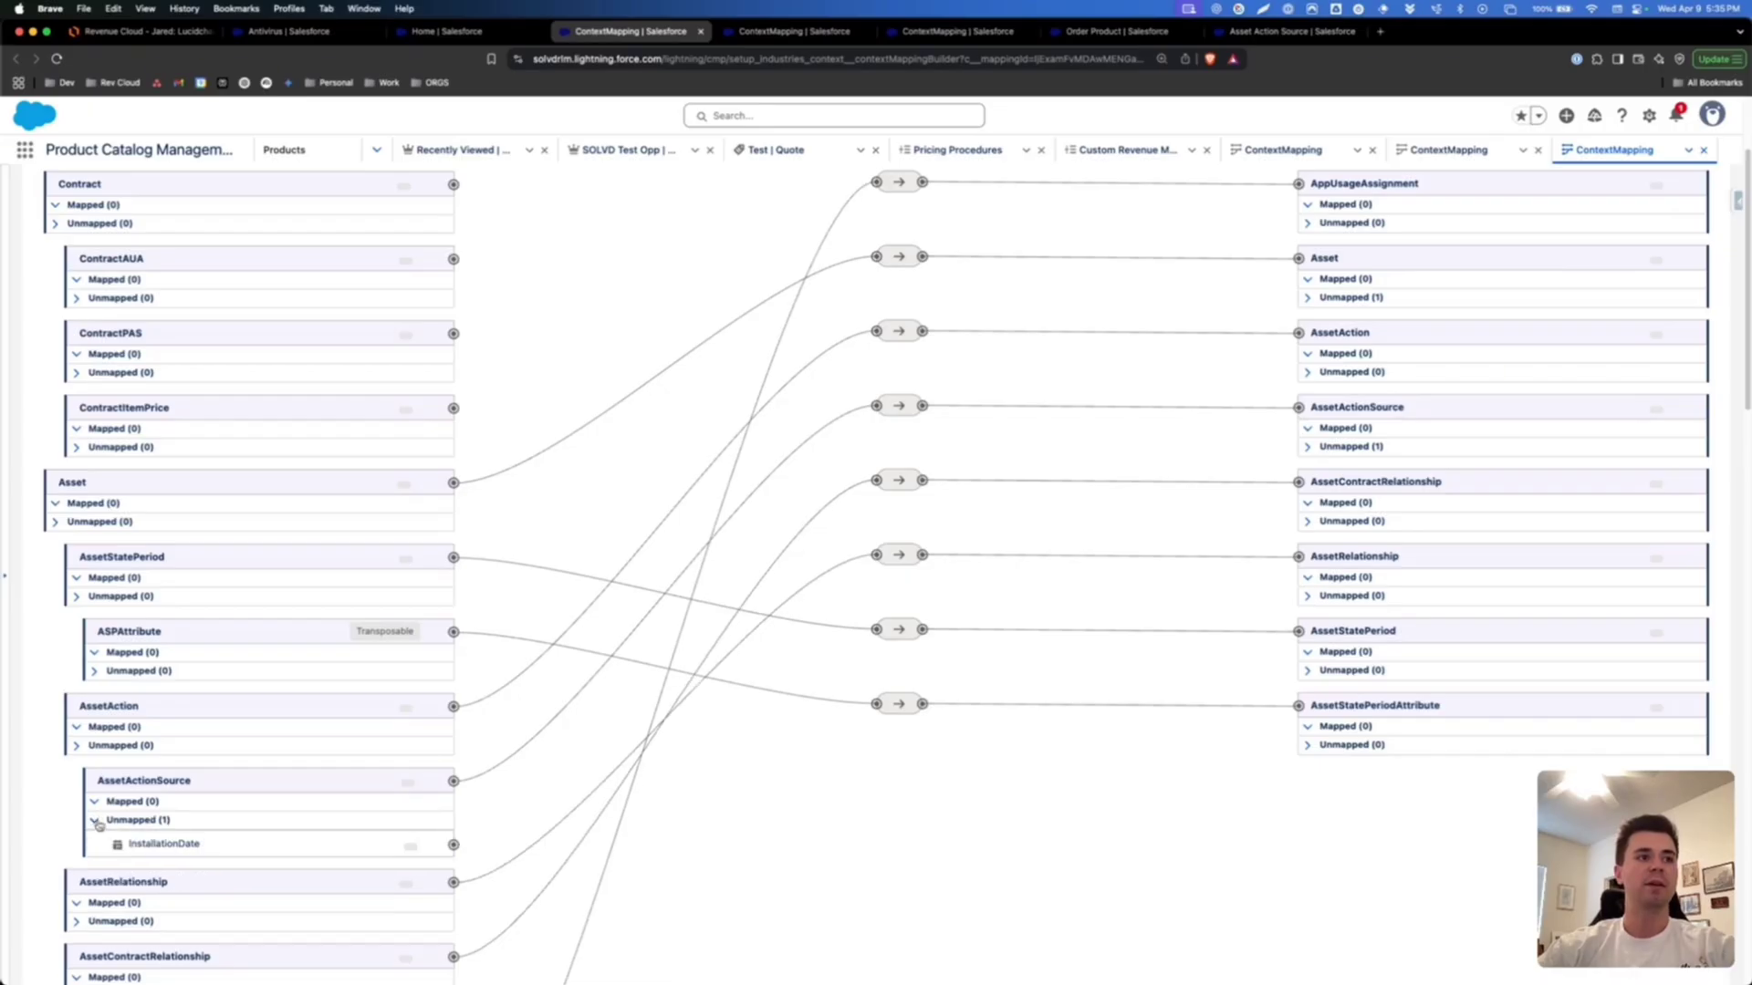
click(147, 849)
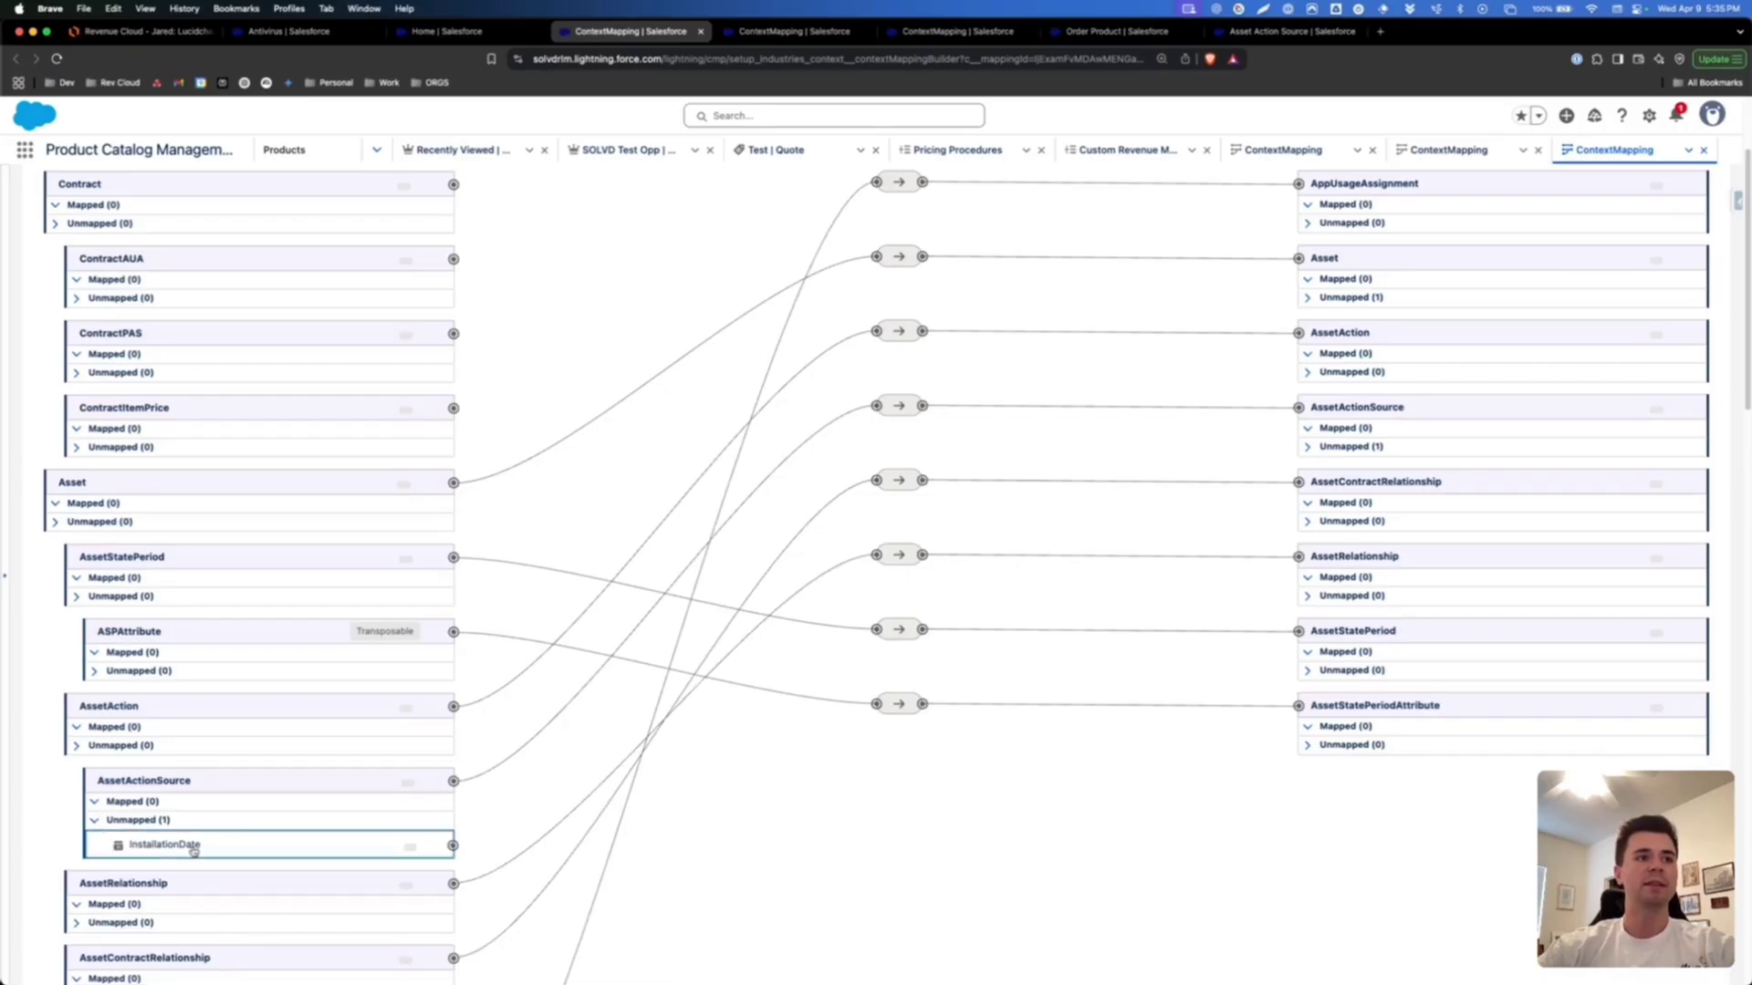
click(1344, 322)
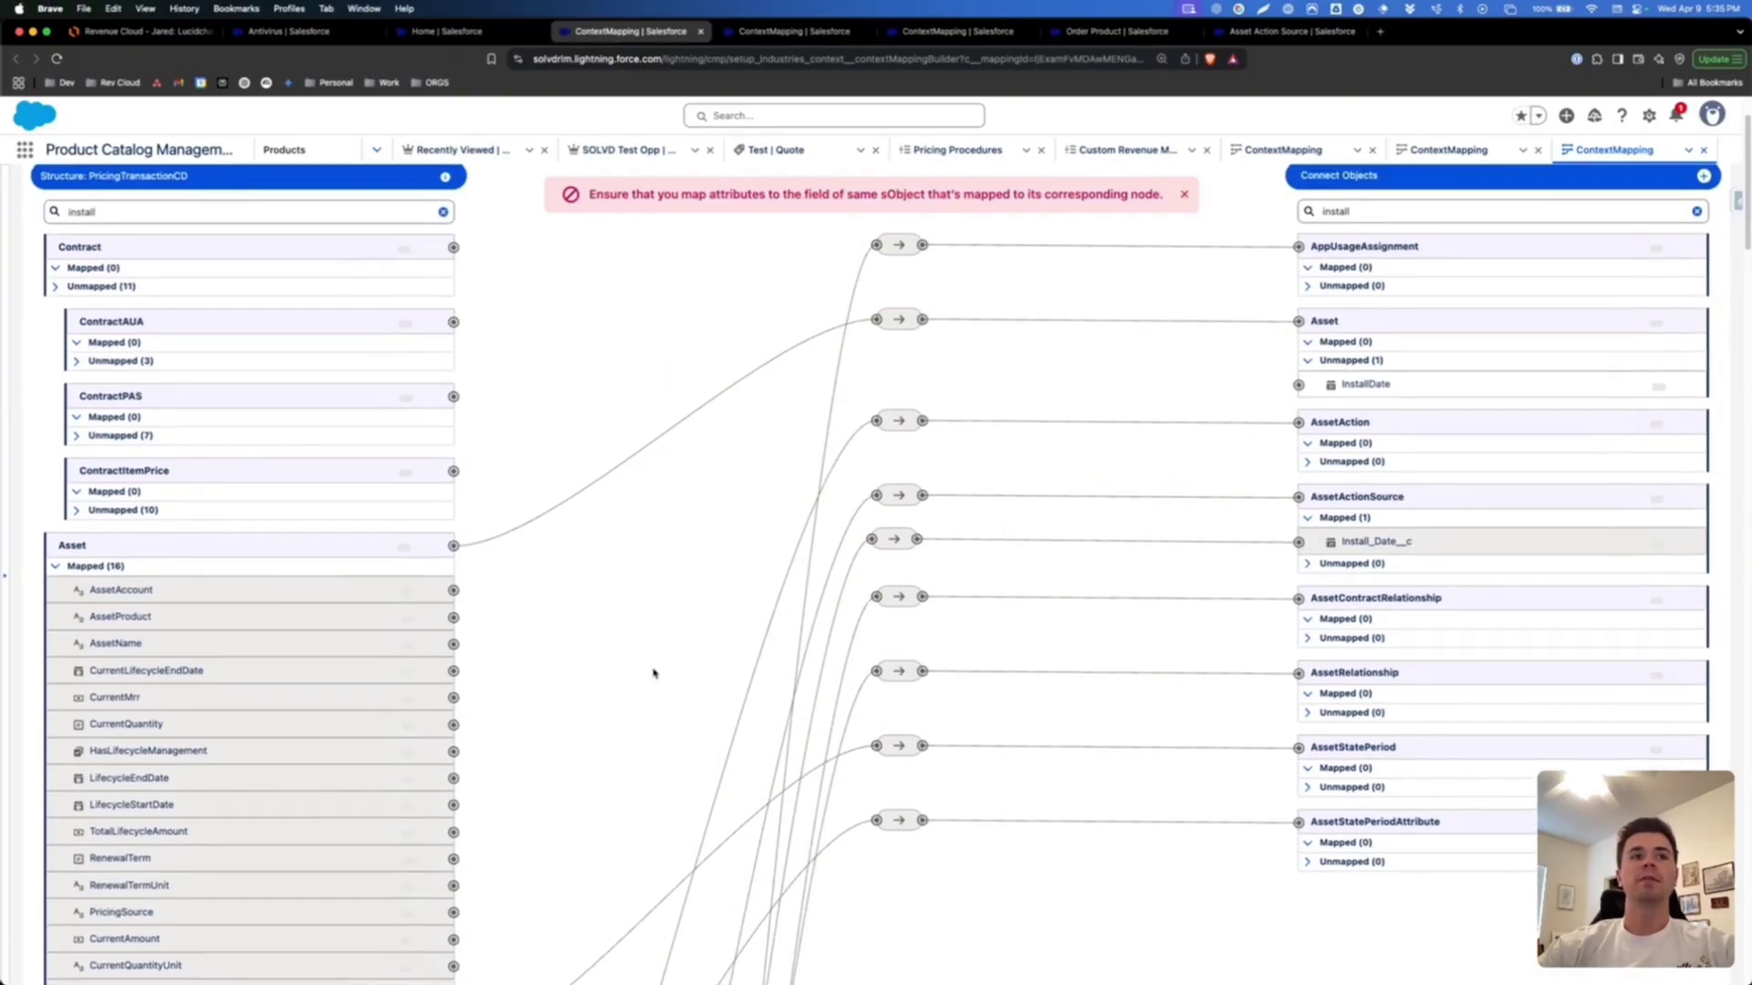
- Check the Install_Date__c connection, dismiss the mapping error, and save AssetEntitiesMapping
scroll(315, 790, down, 1)
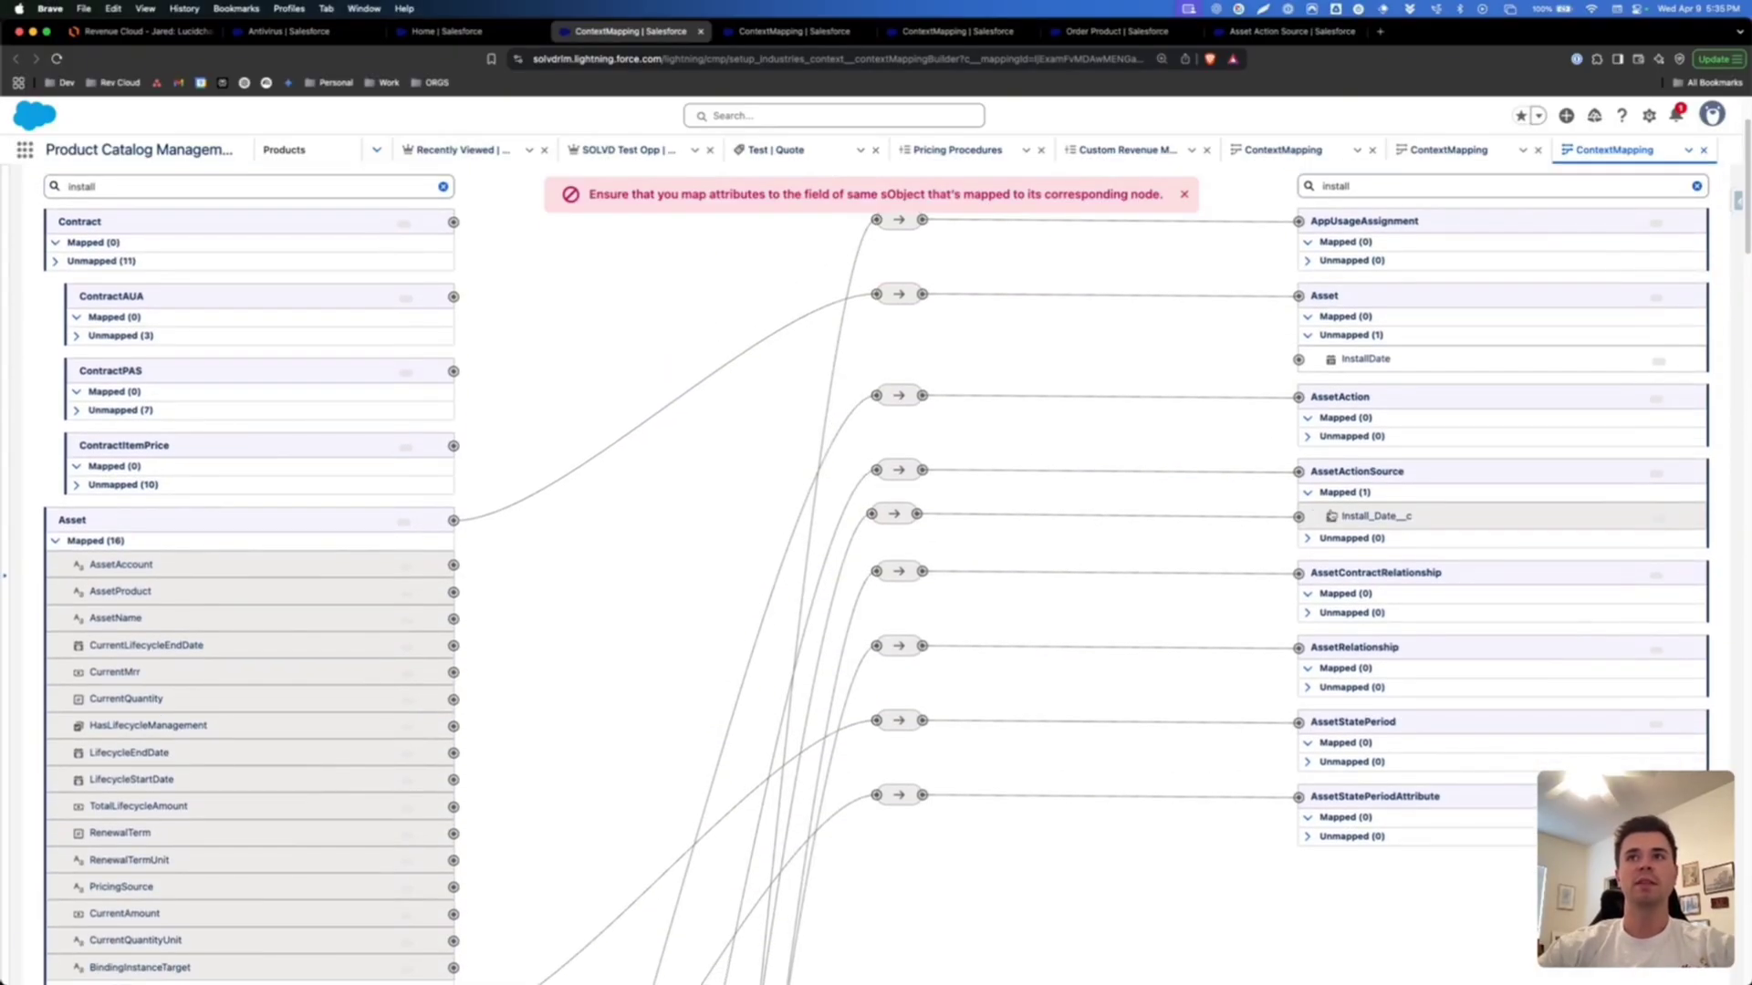
scroll(1374, 495, up, 3)
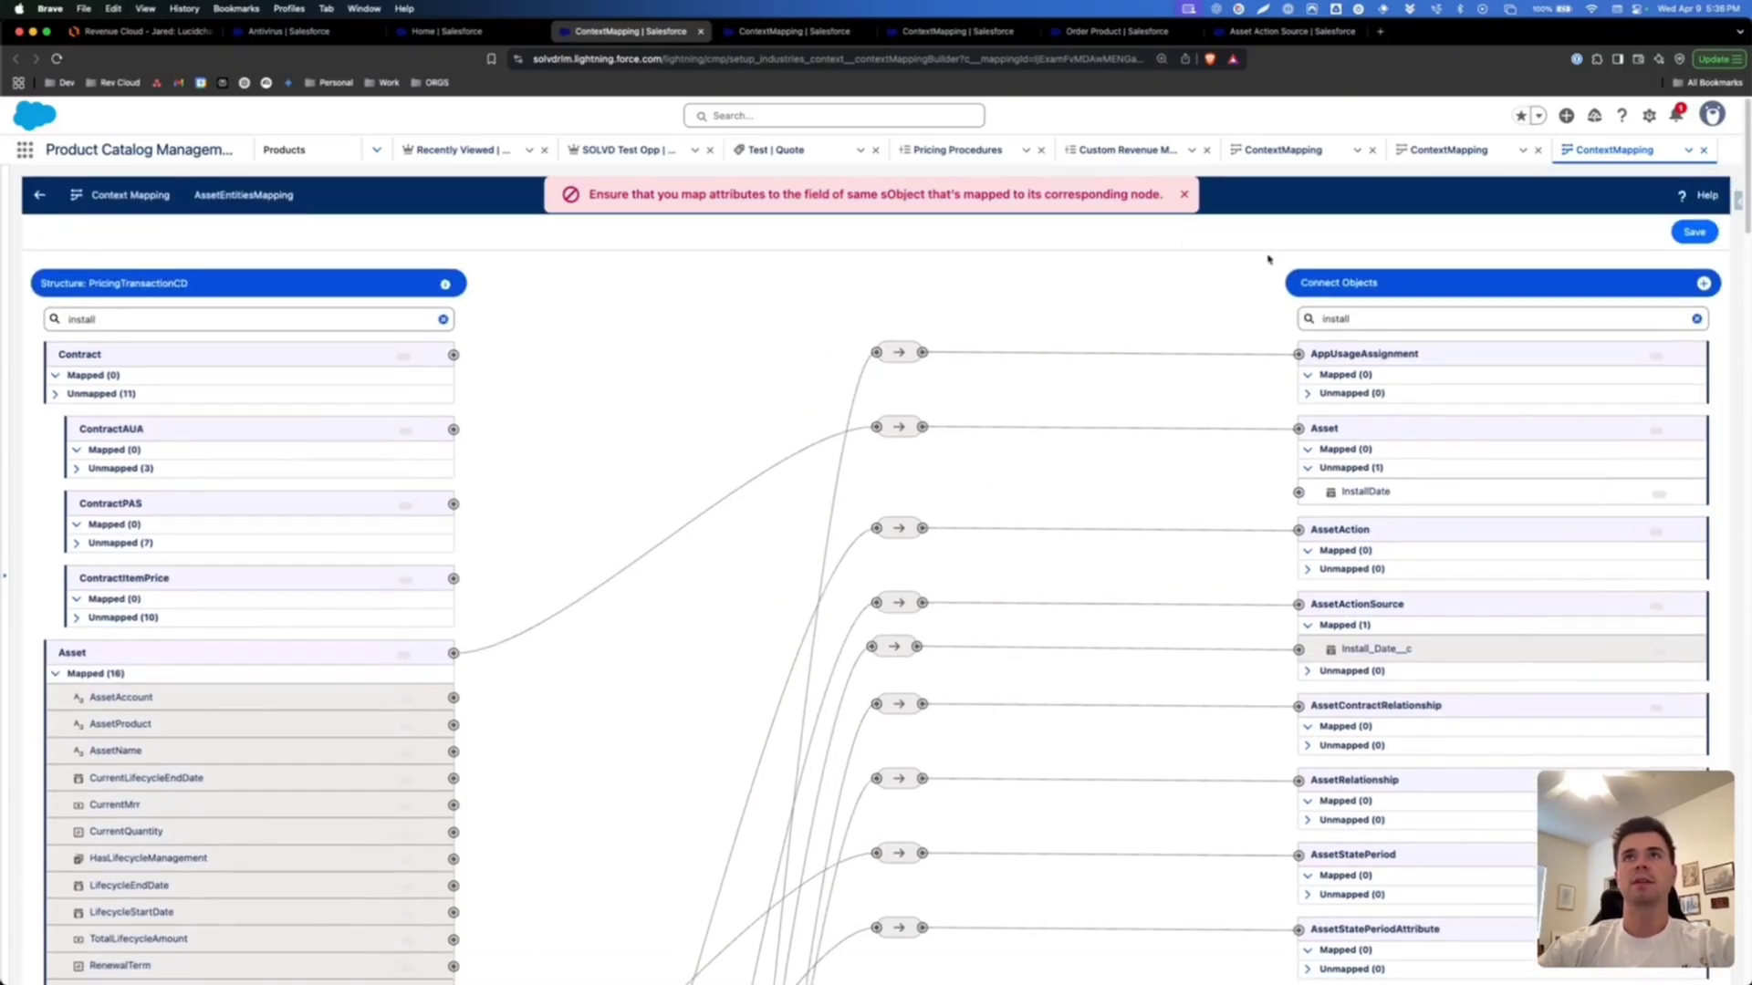
click(1185, 193)
click(1695, 232)
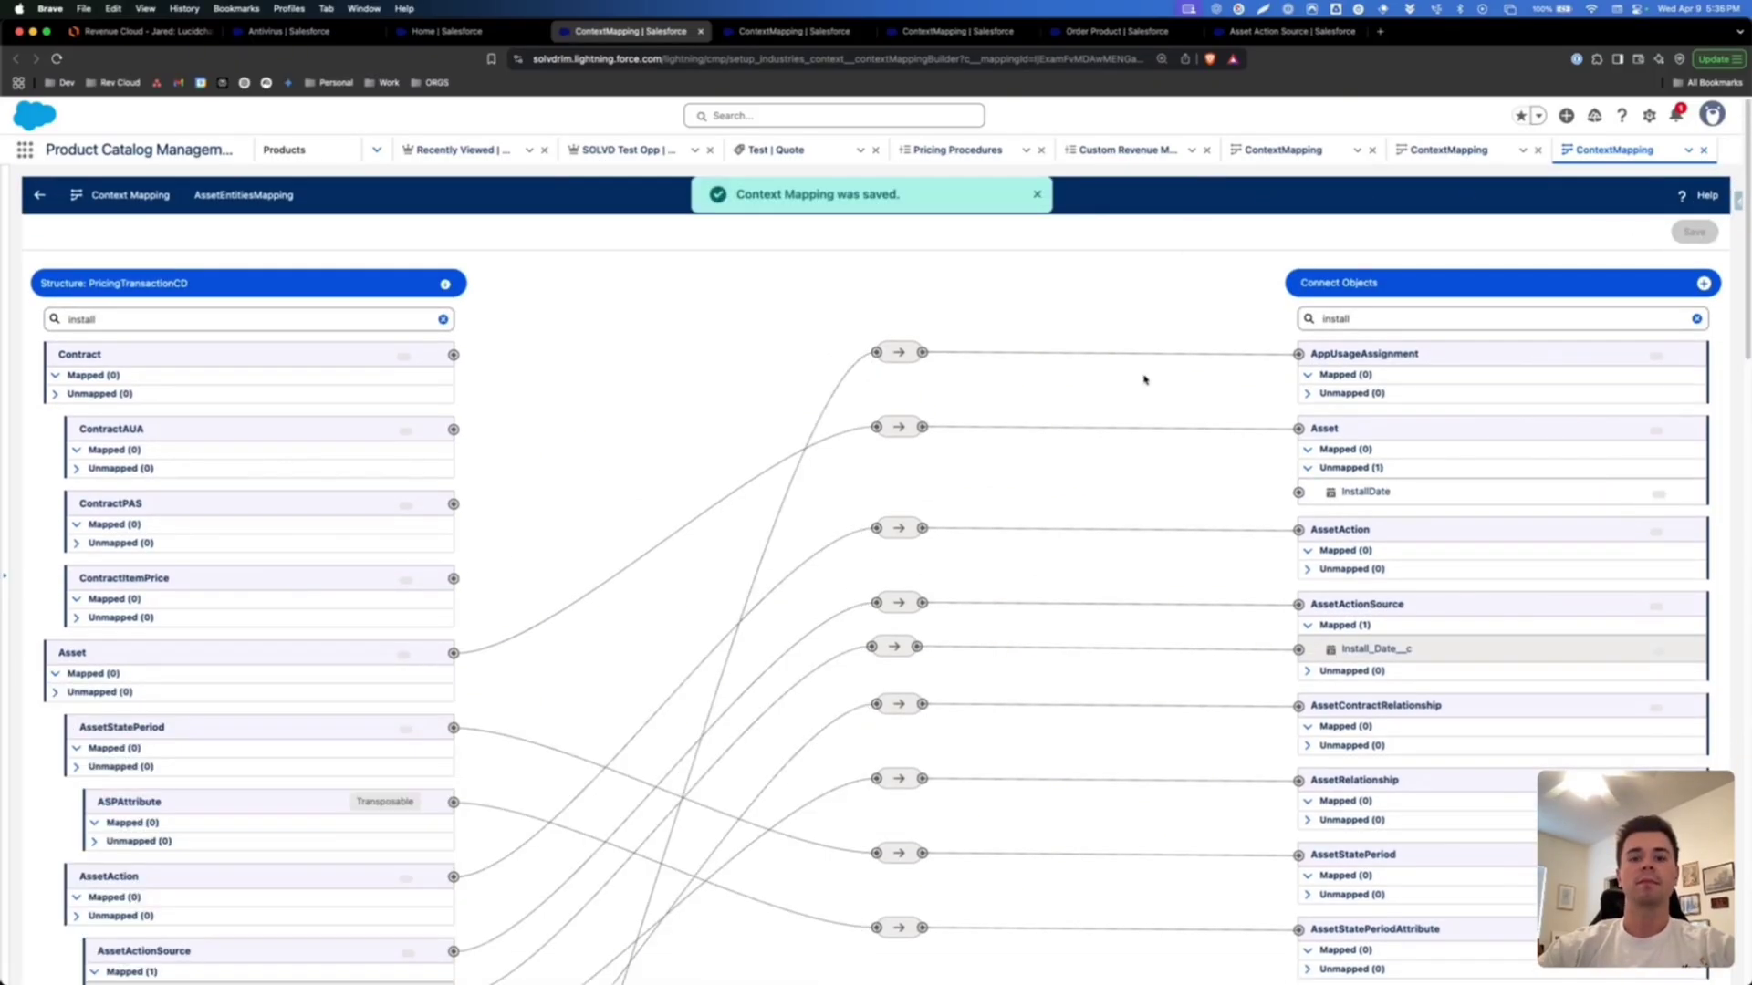
click(1035, 196)
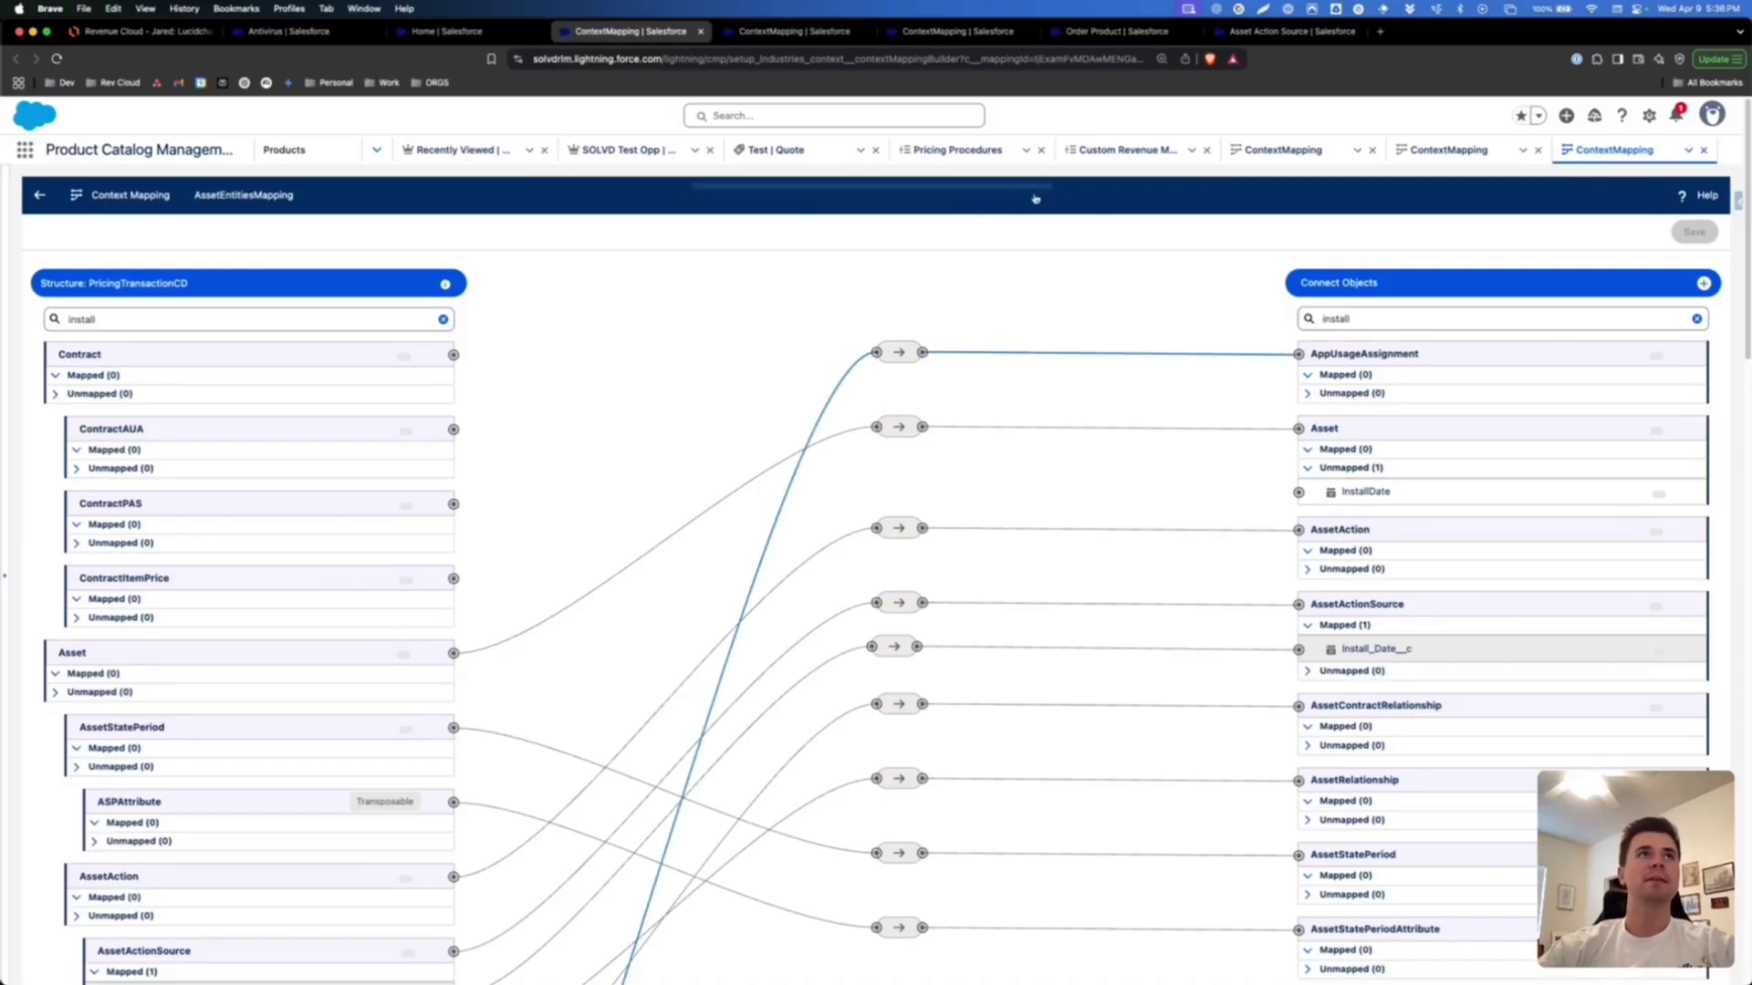
- Return to the Test quote in Salesforce and check the Installation Date on its Antivirus quote line item
click(290, 32)
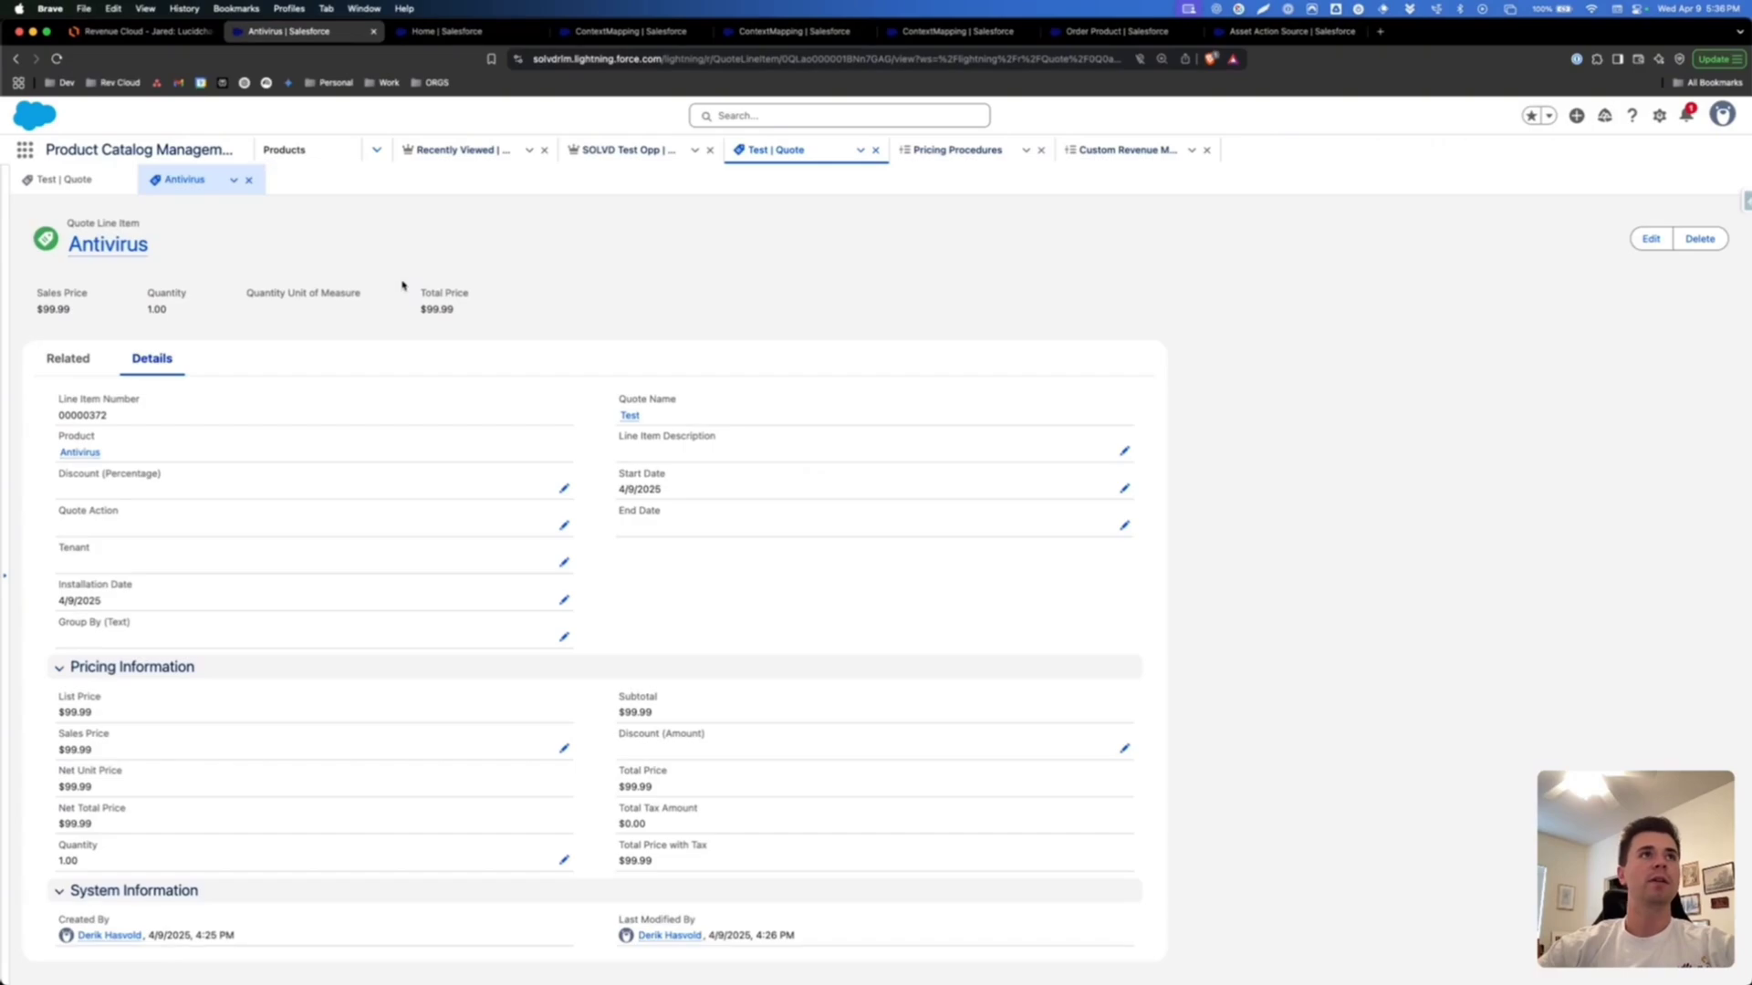
click(75, 181)
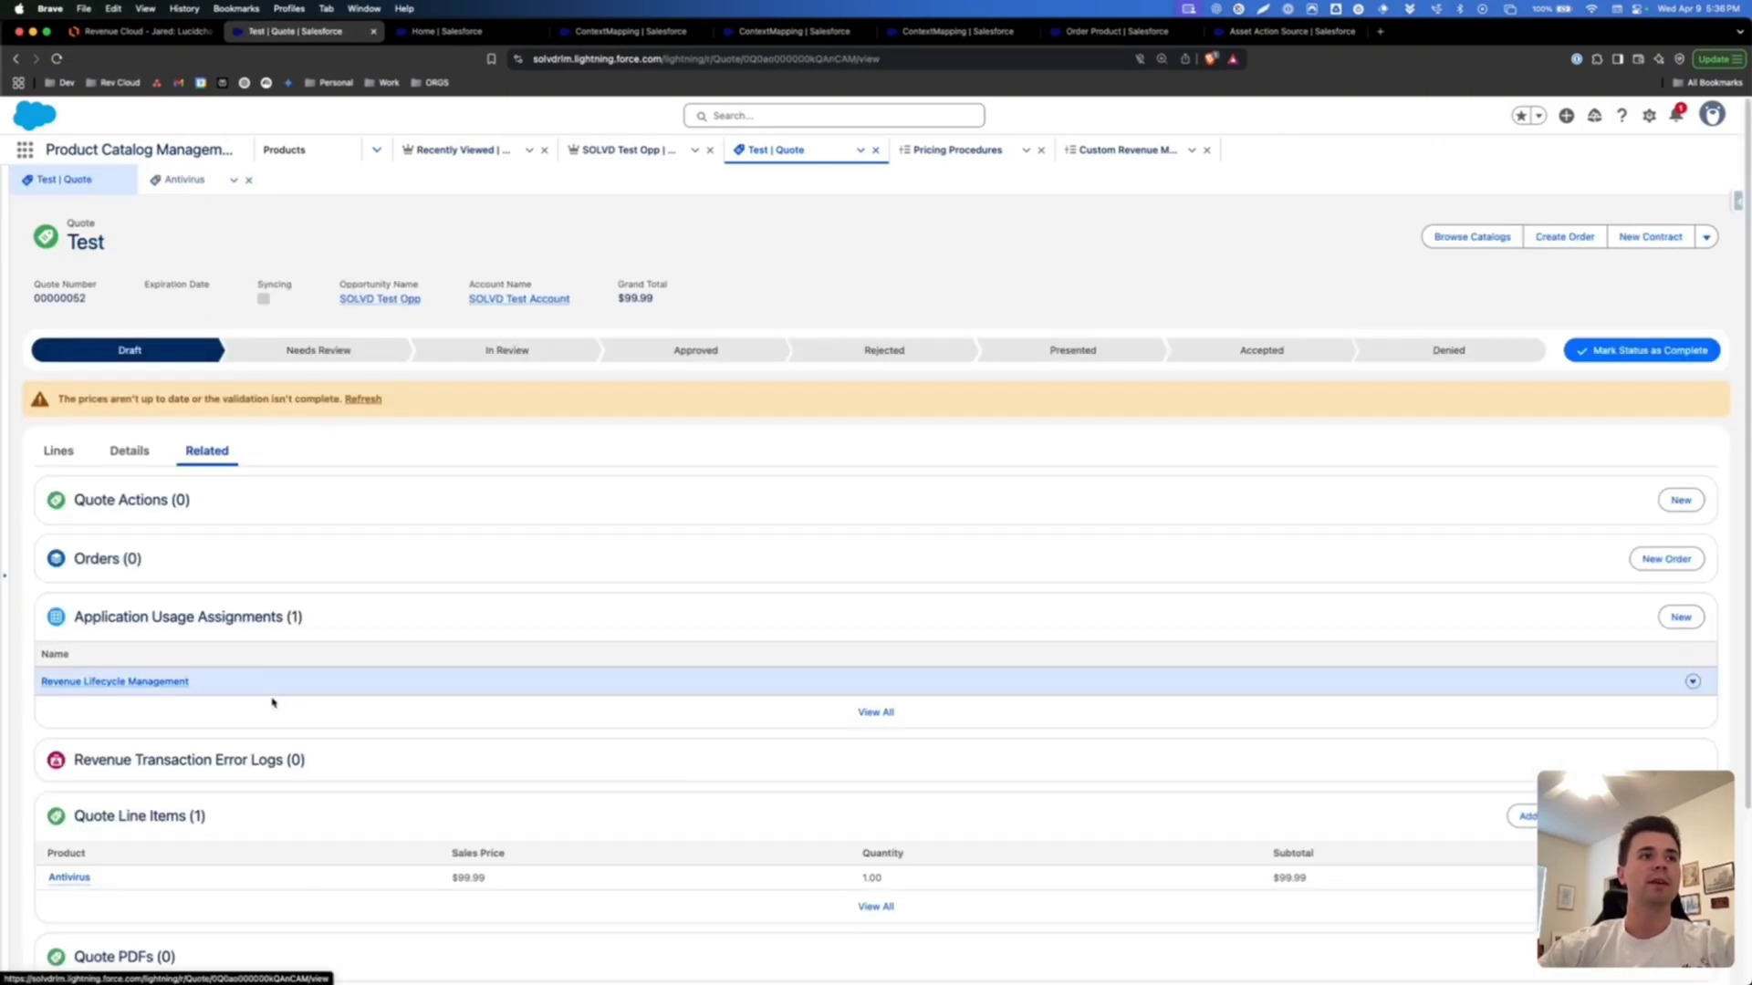
scroll(244, 621, down, 2)
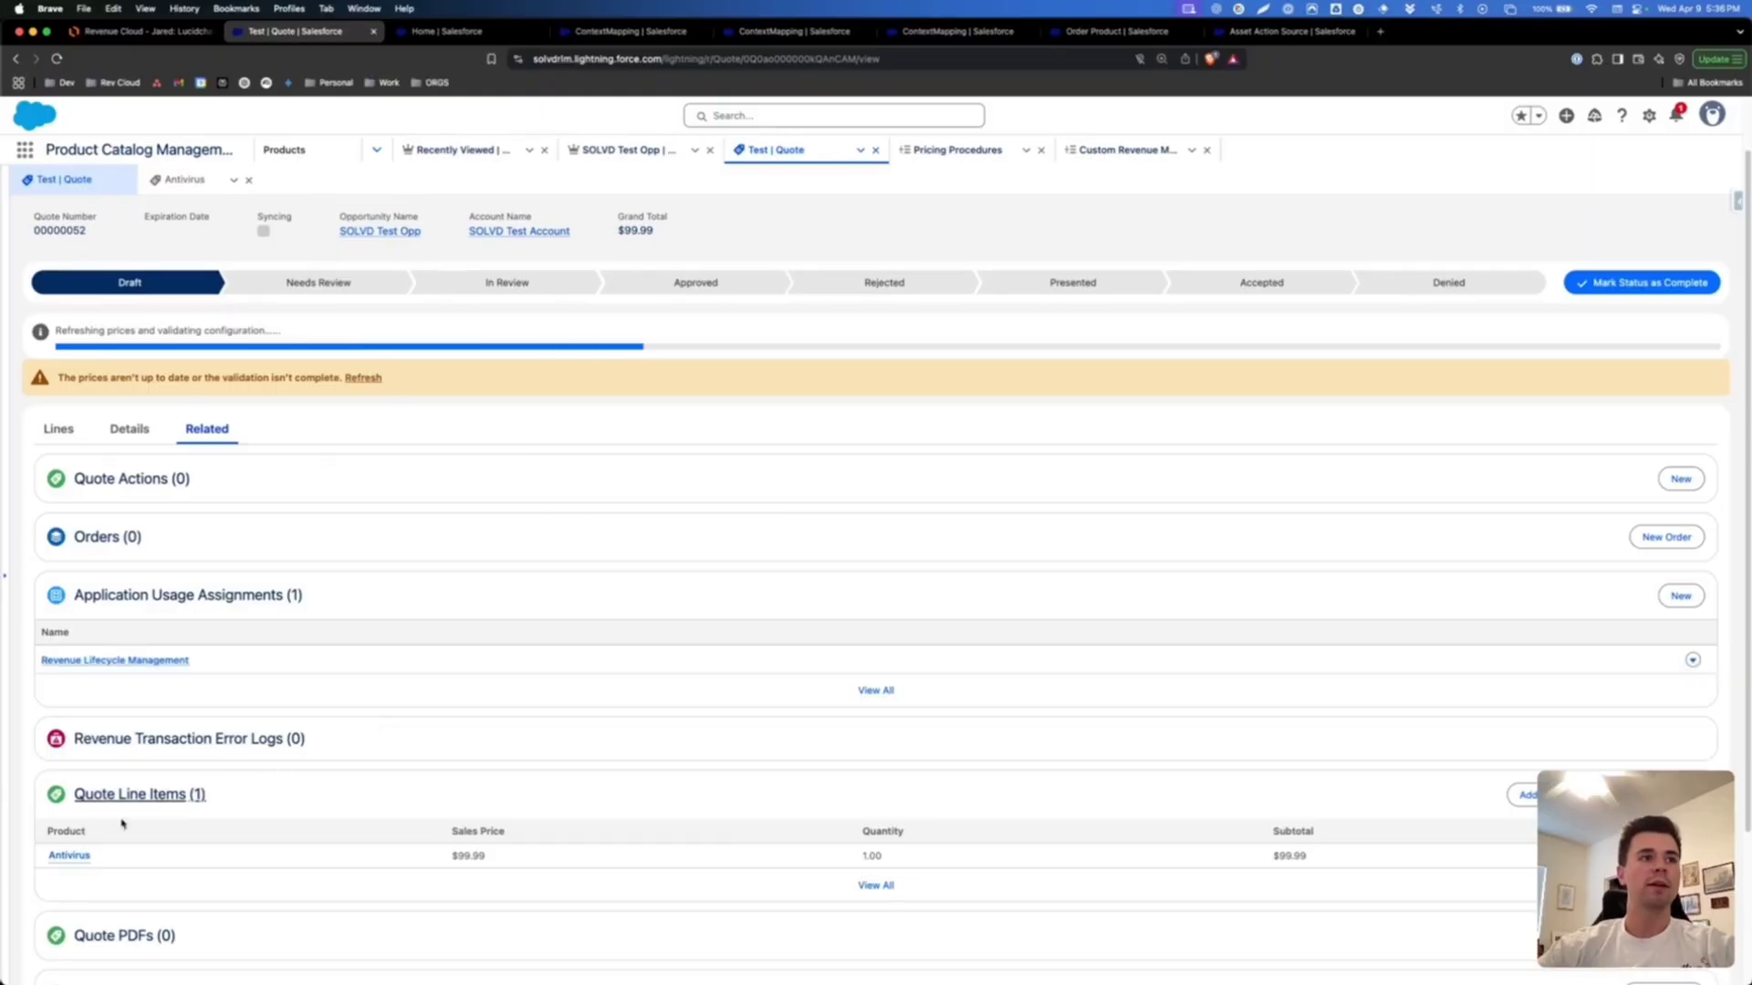
mouse_move(77, 855)
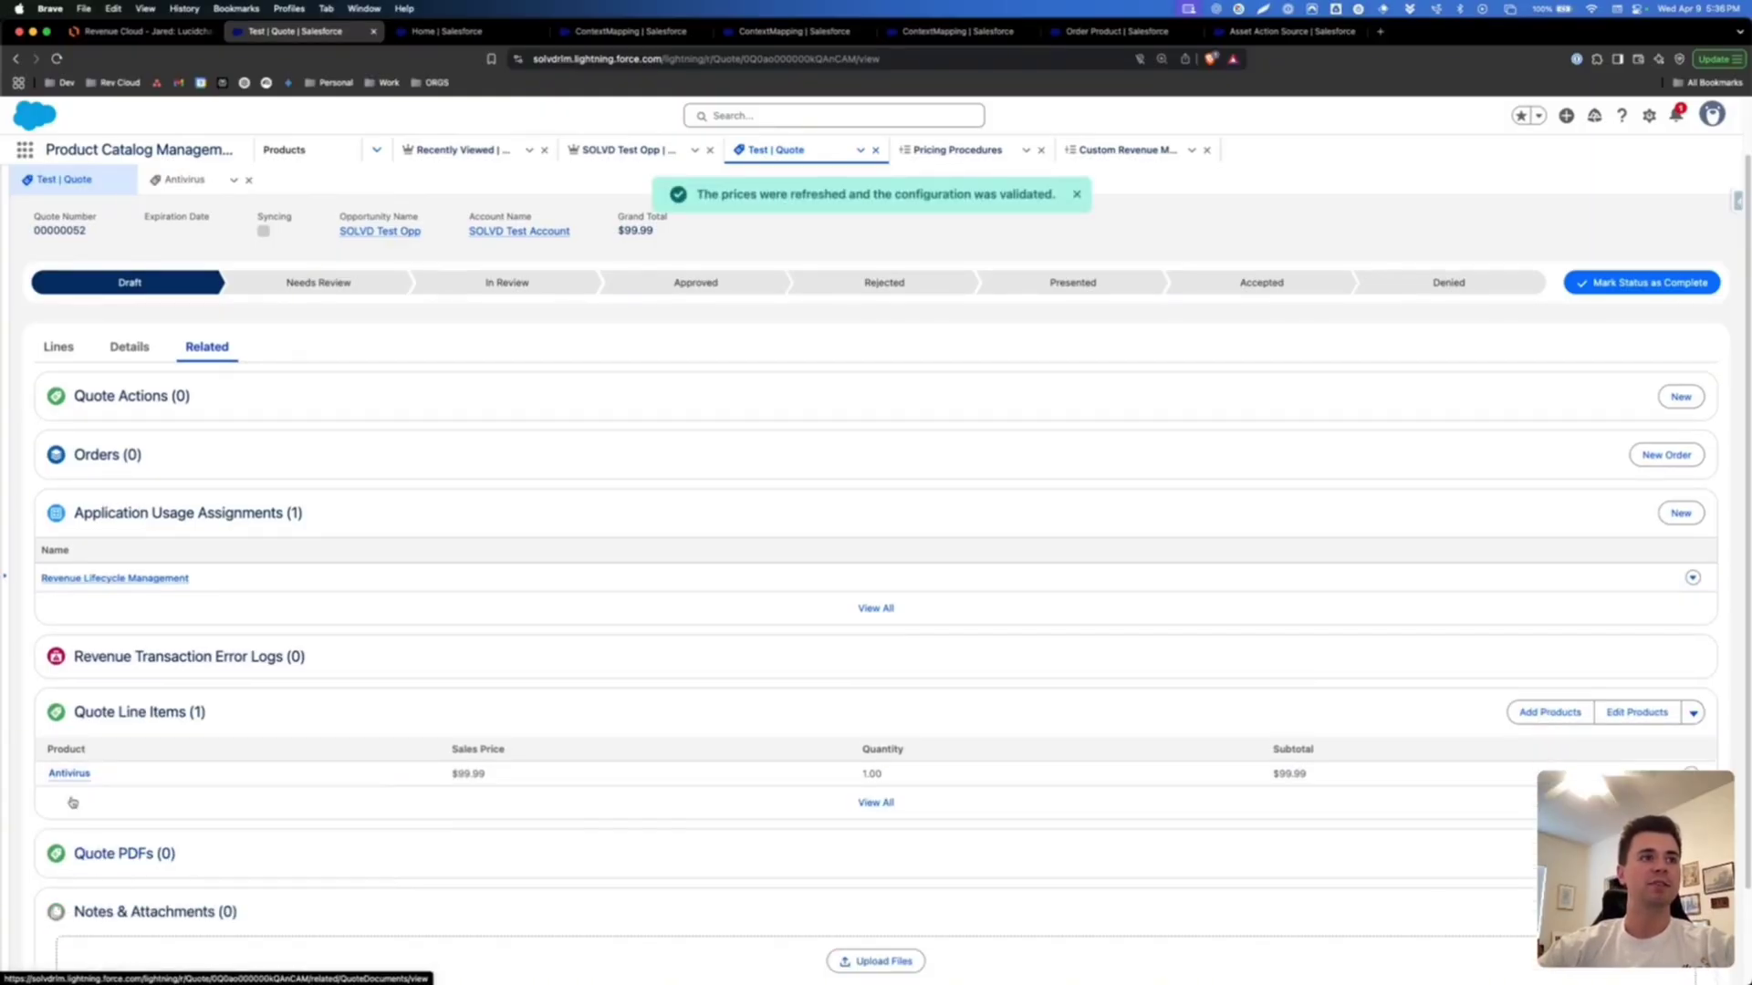
click(69, 774)
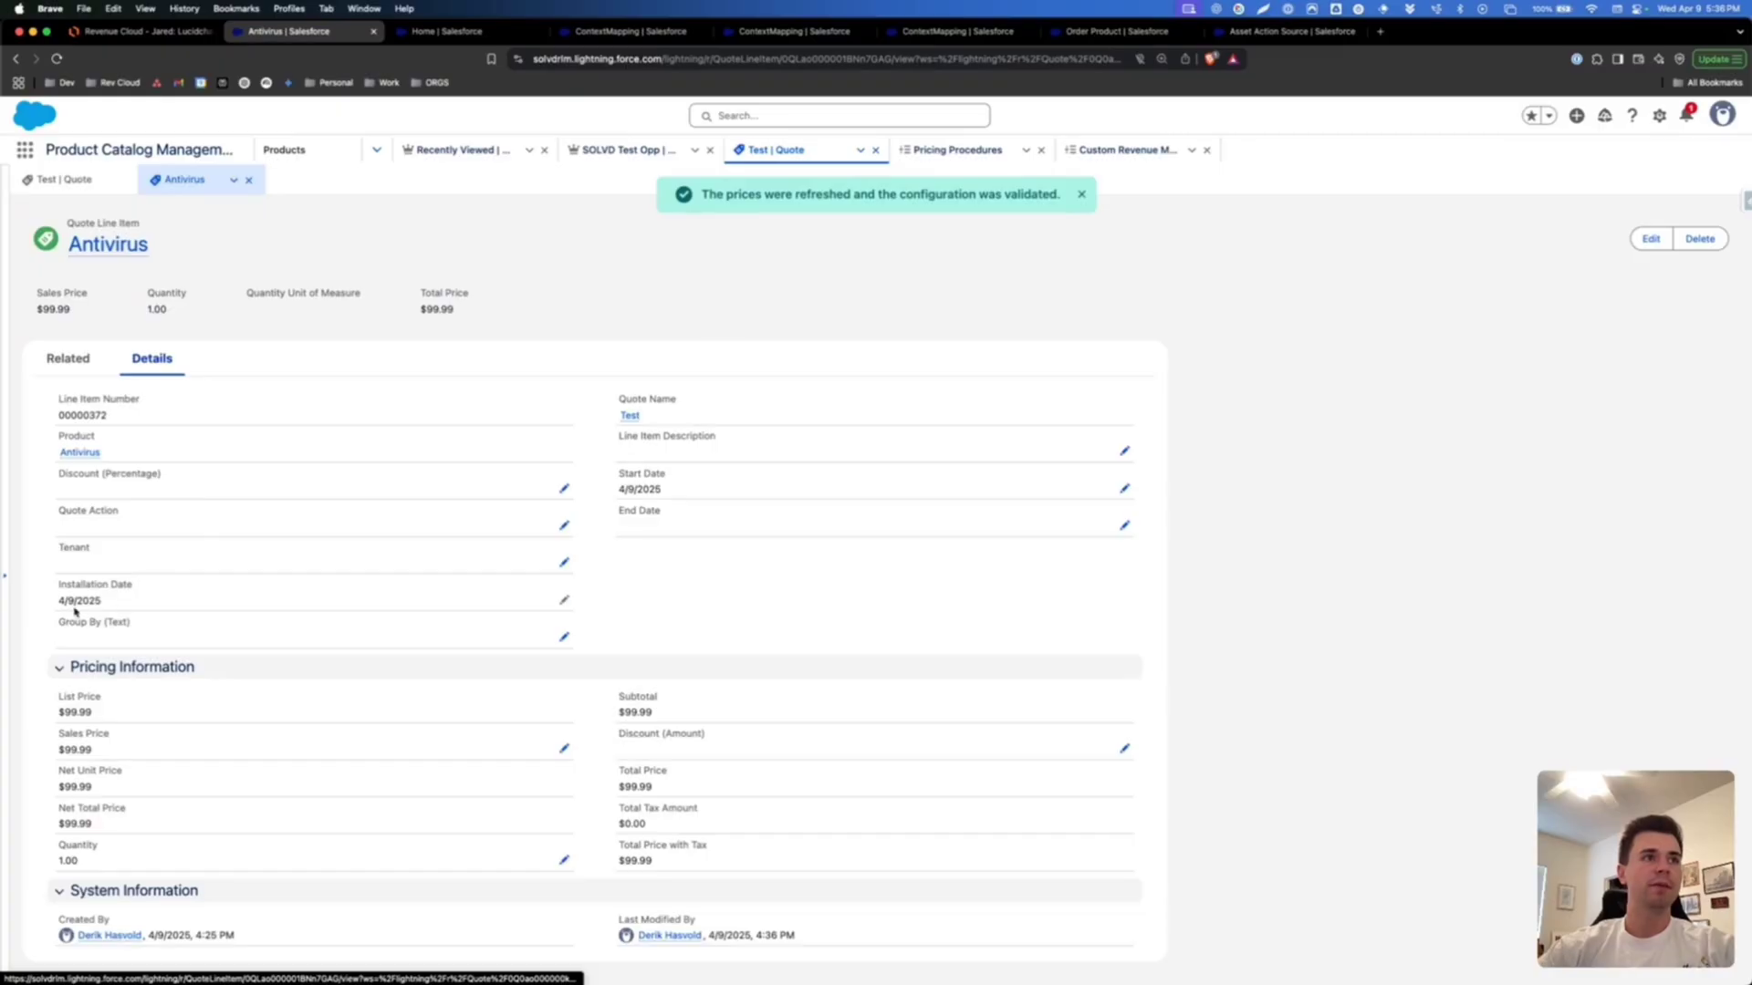
- Create an order from the Test quote and check the Installation Date on its Antivirus order product
click(64, 179)
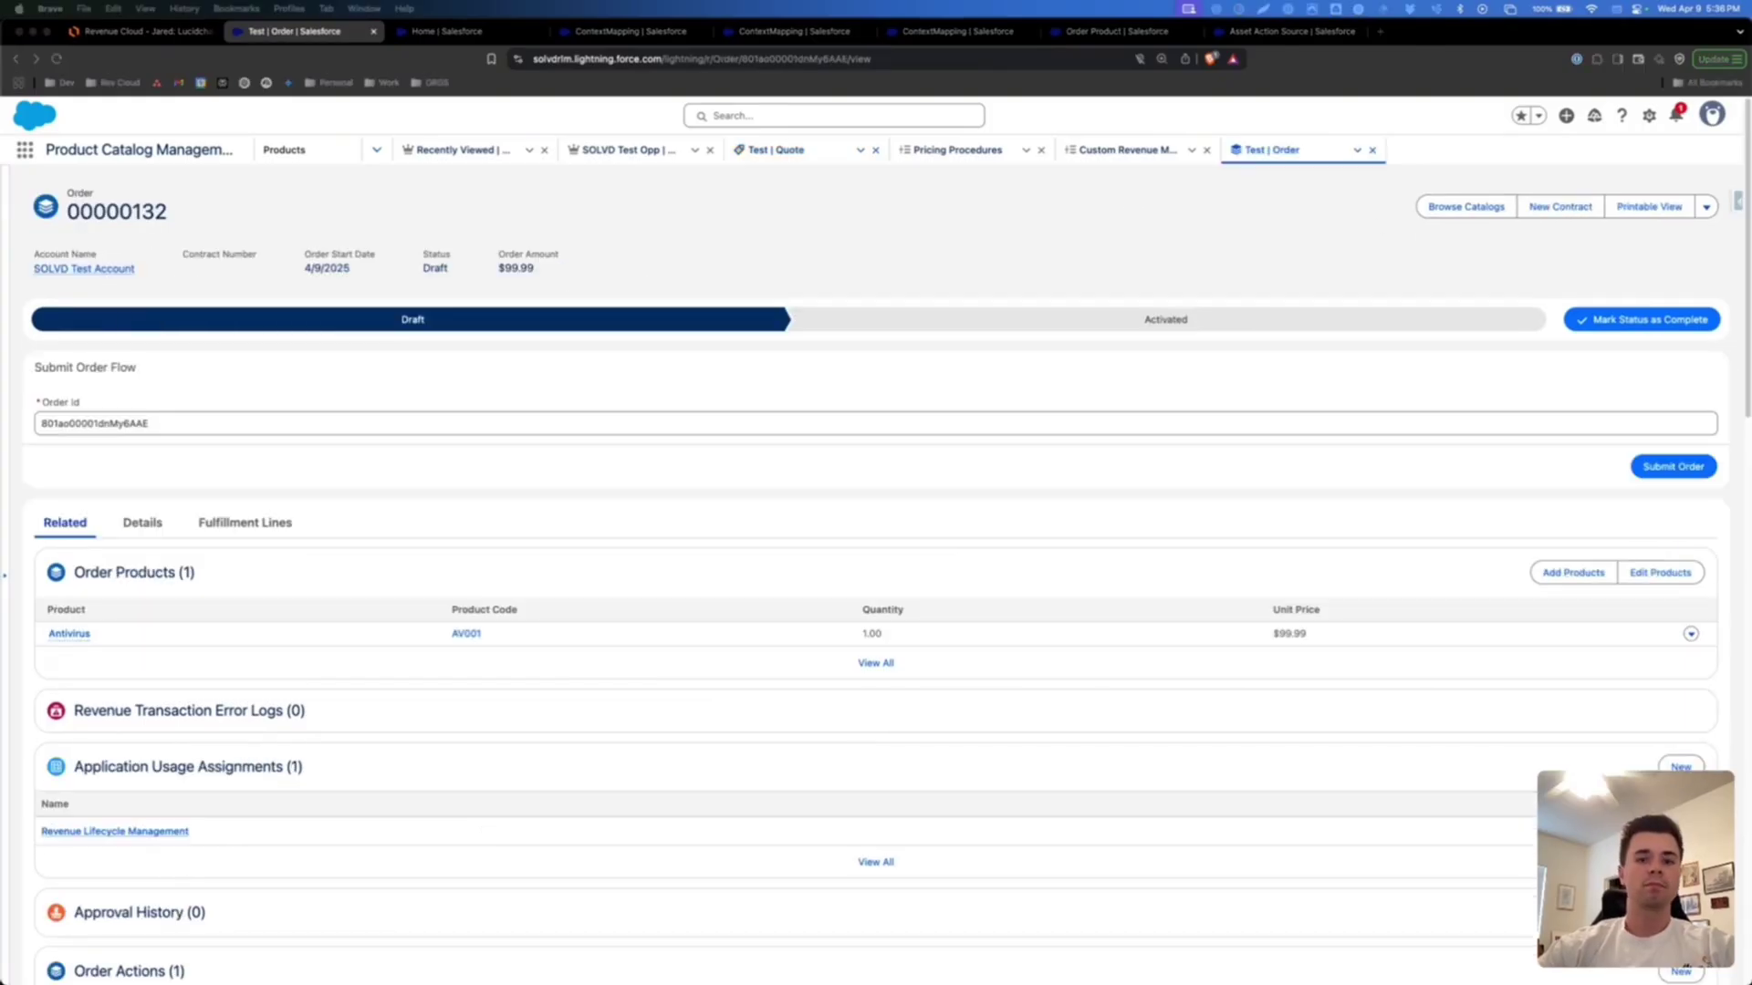
click(69, 633)
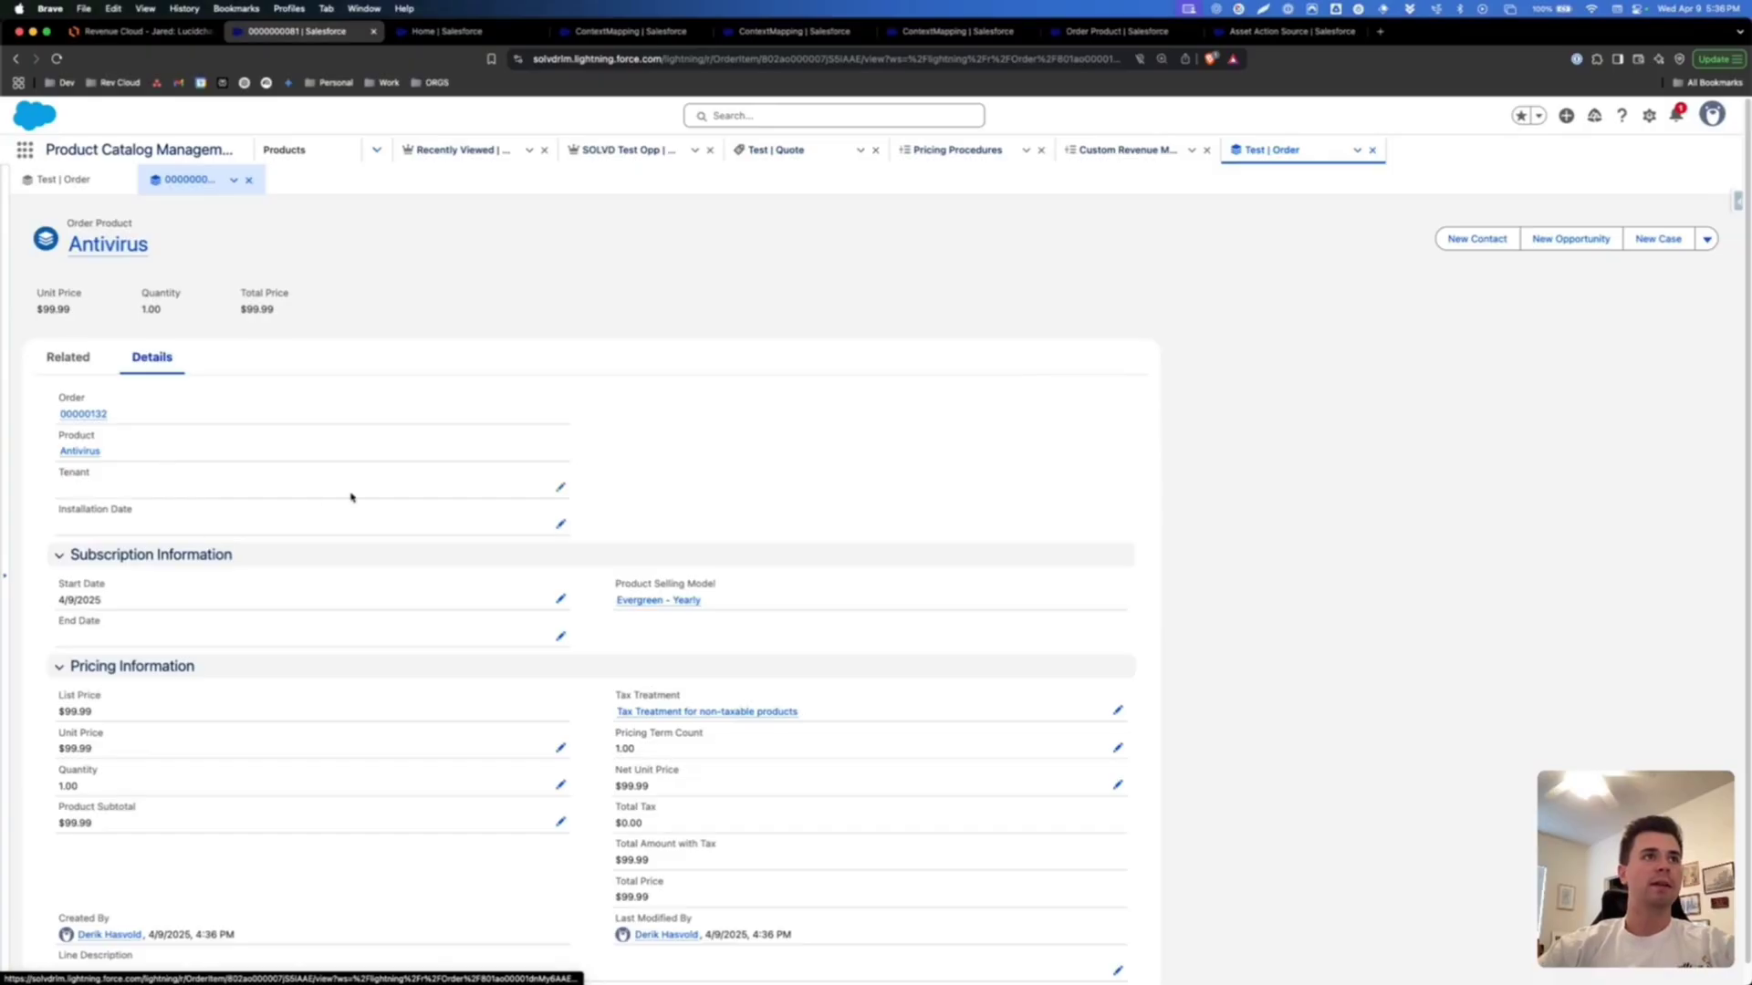
drag(56, 516, 139, 519)
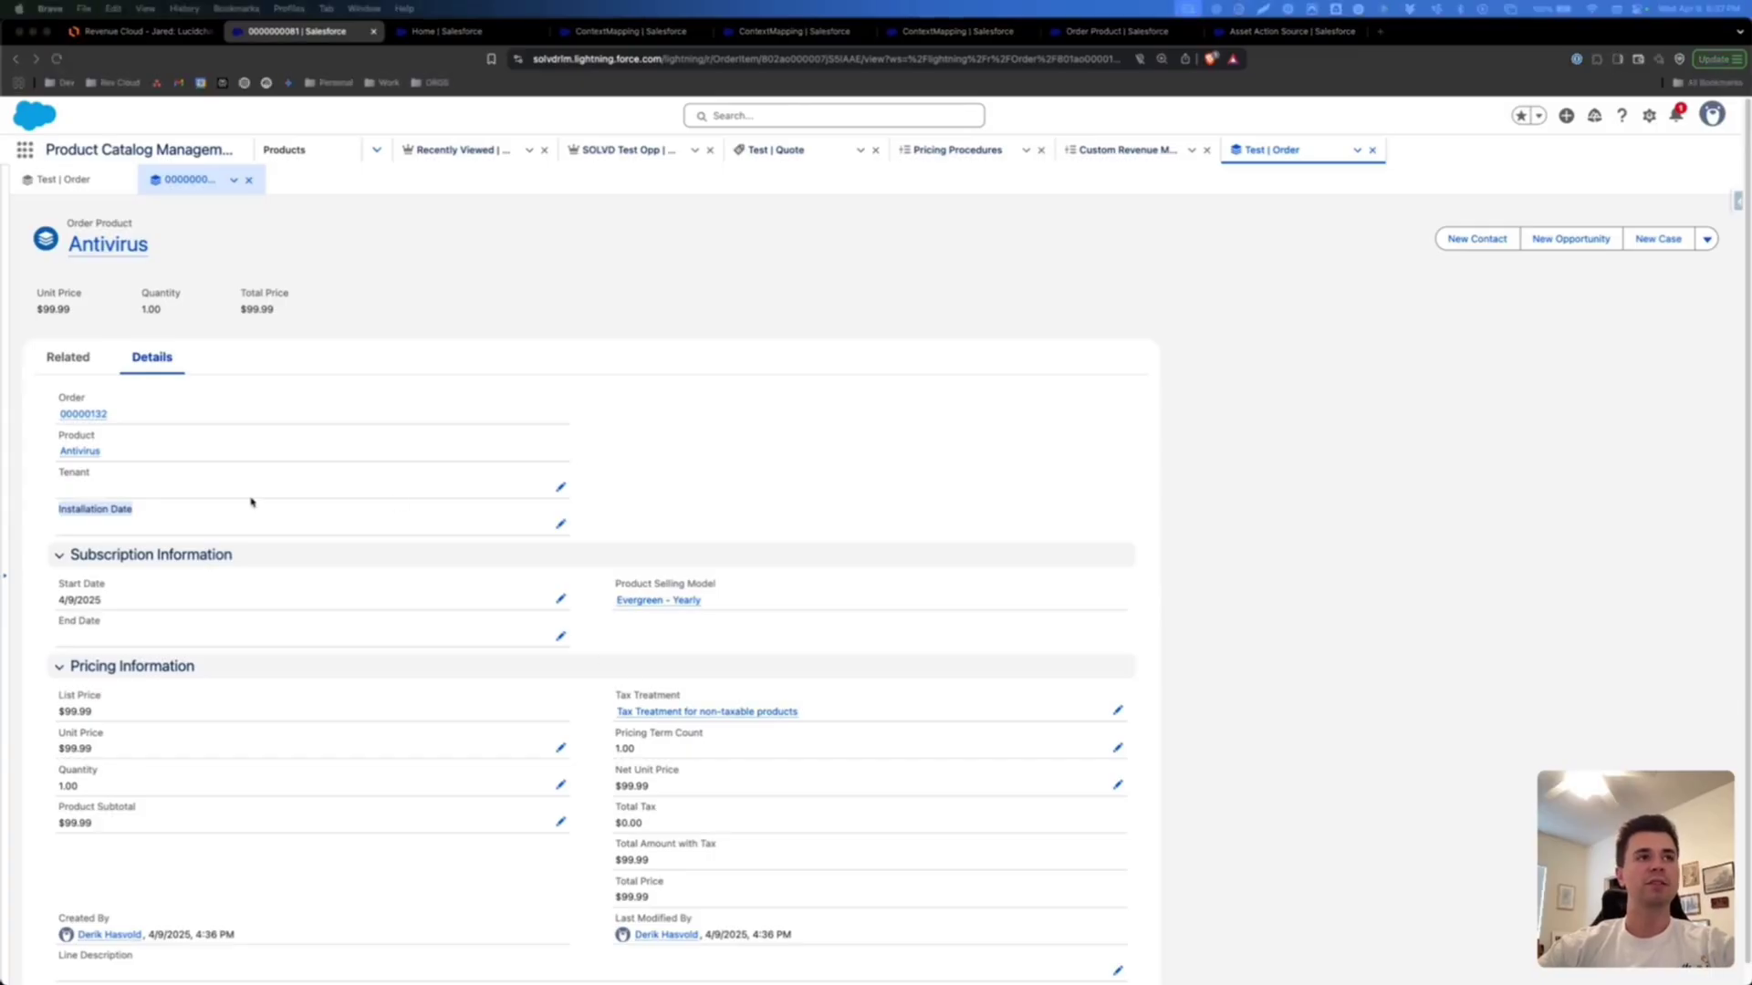
click(274, 511)
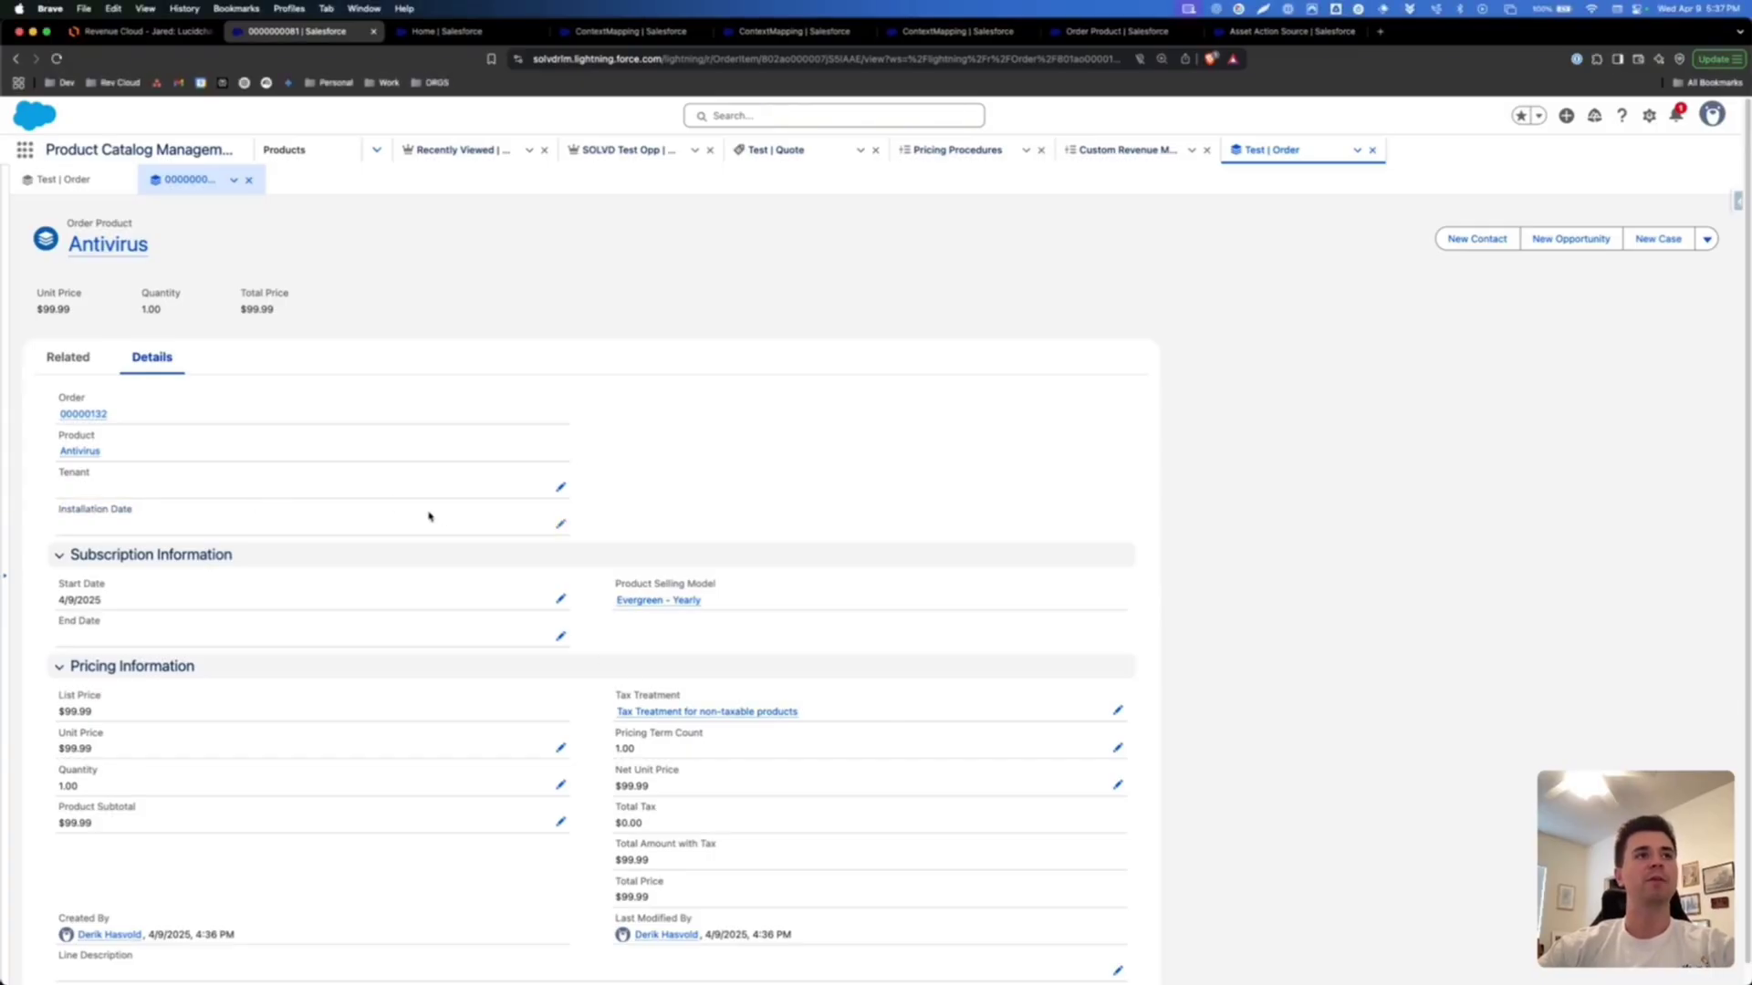
- Set the Installation Date of the Antivirus order product to 4/9/2025 and save the record
click(557, 527)
text(04/09/2025)
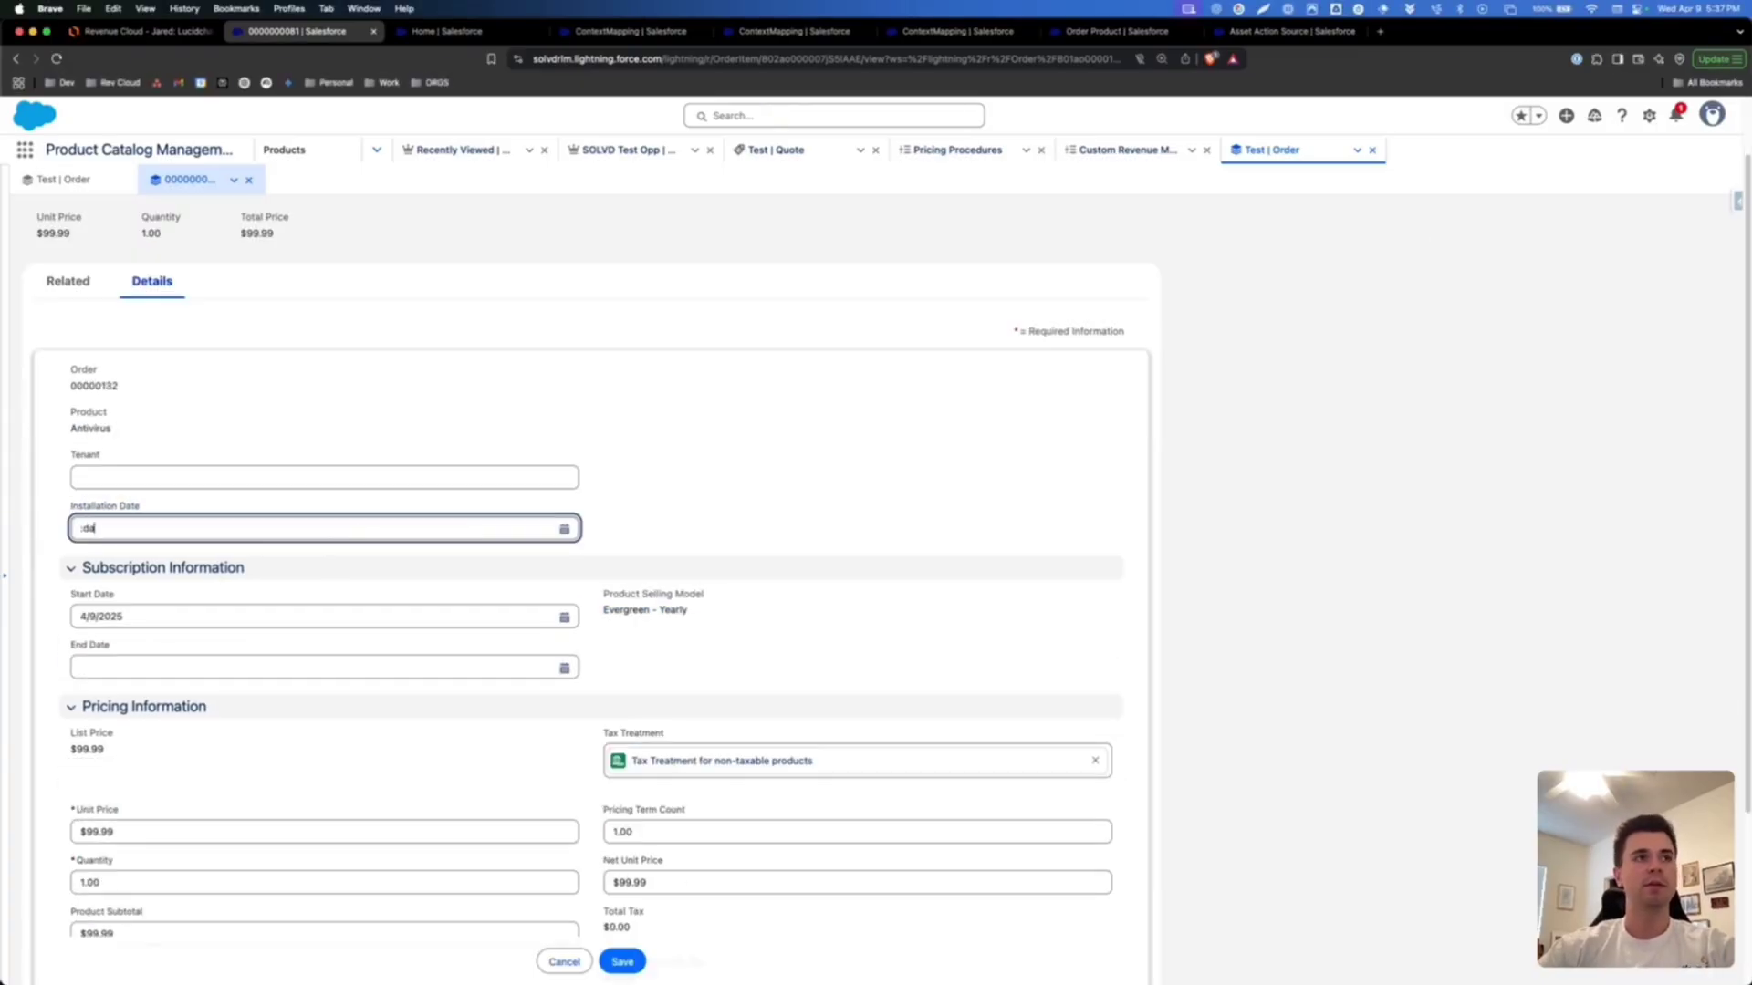
click(619, 489)
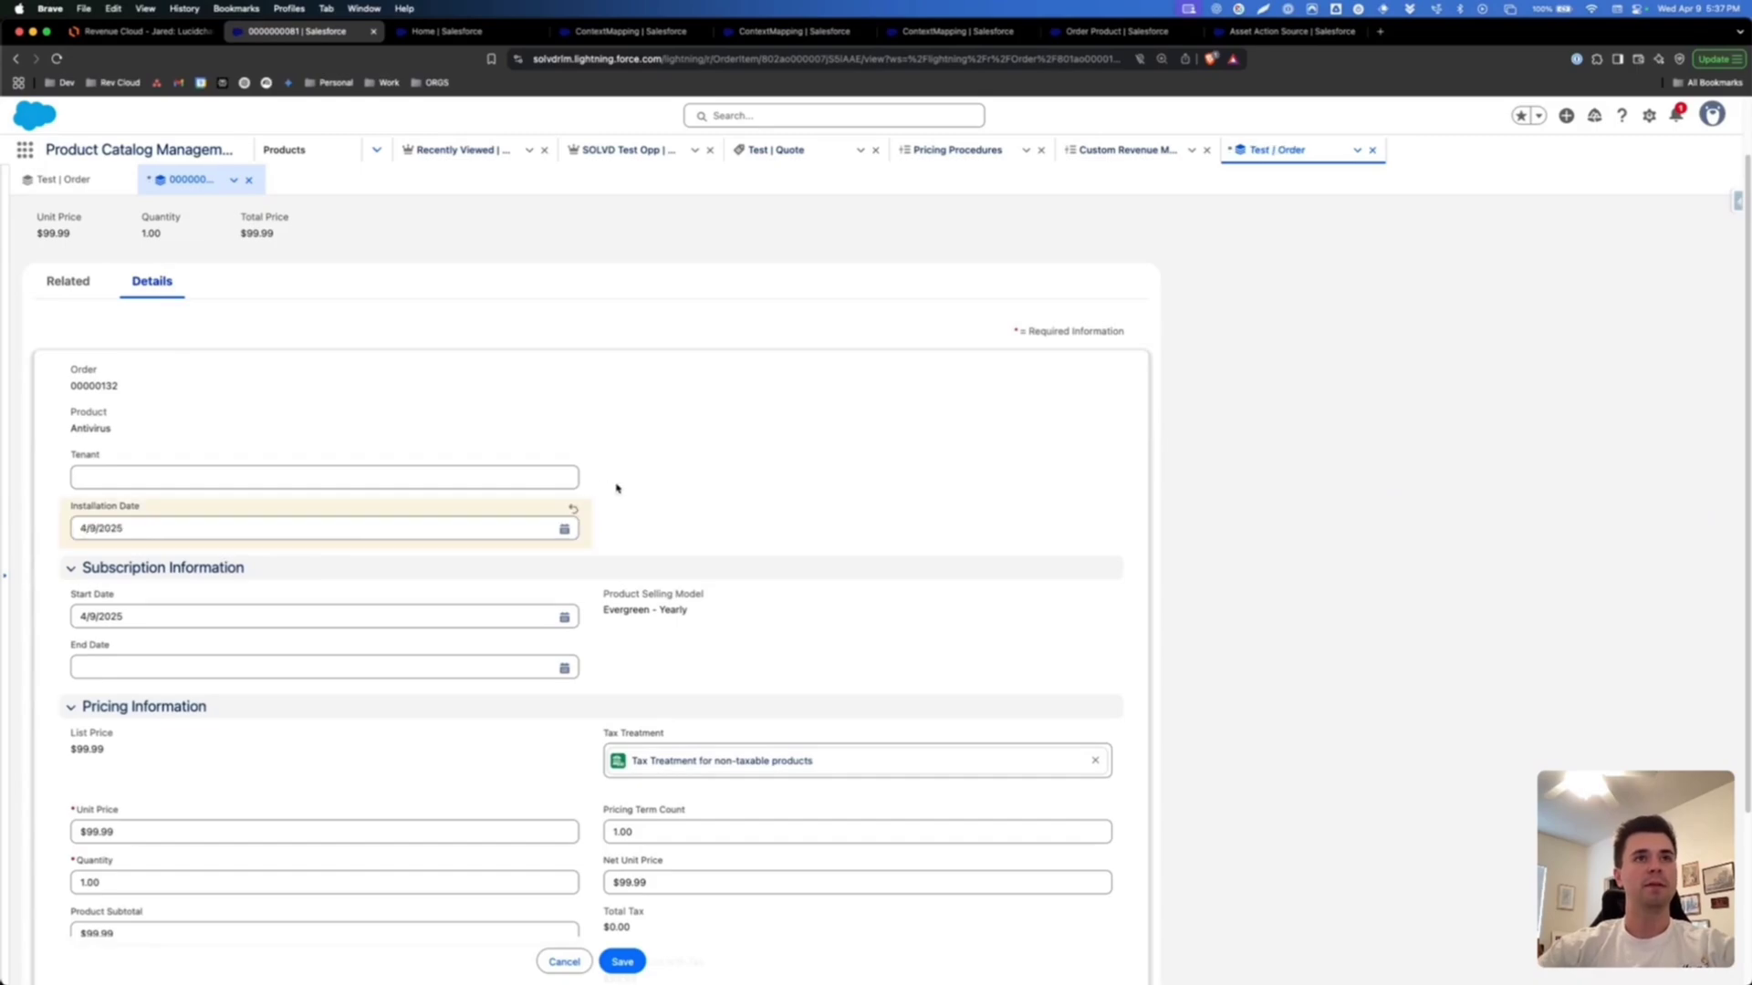
click(622, 961)
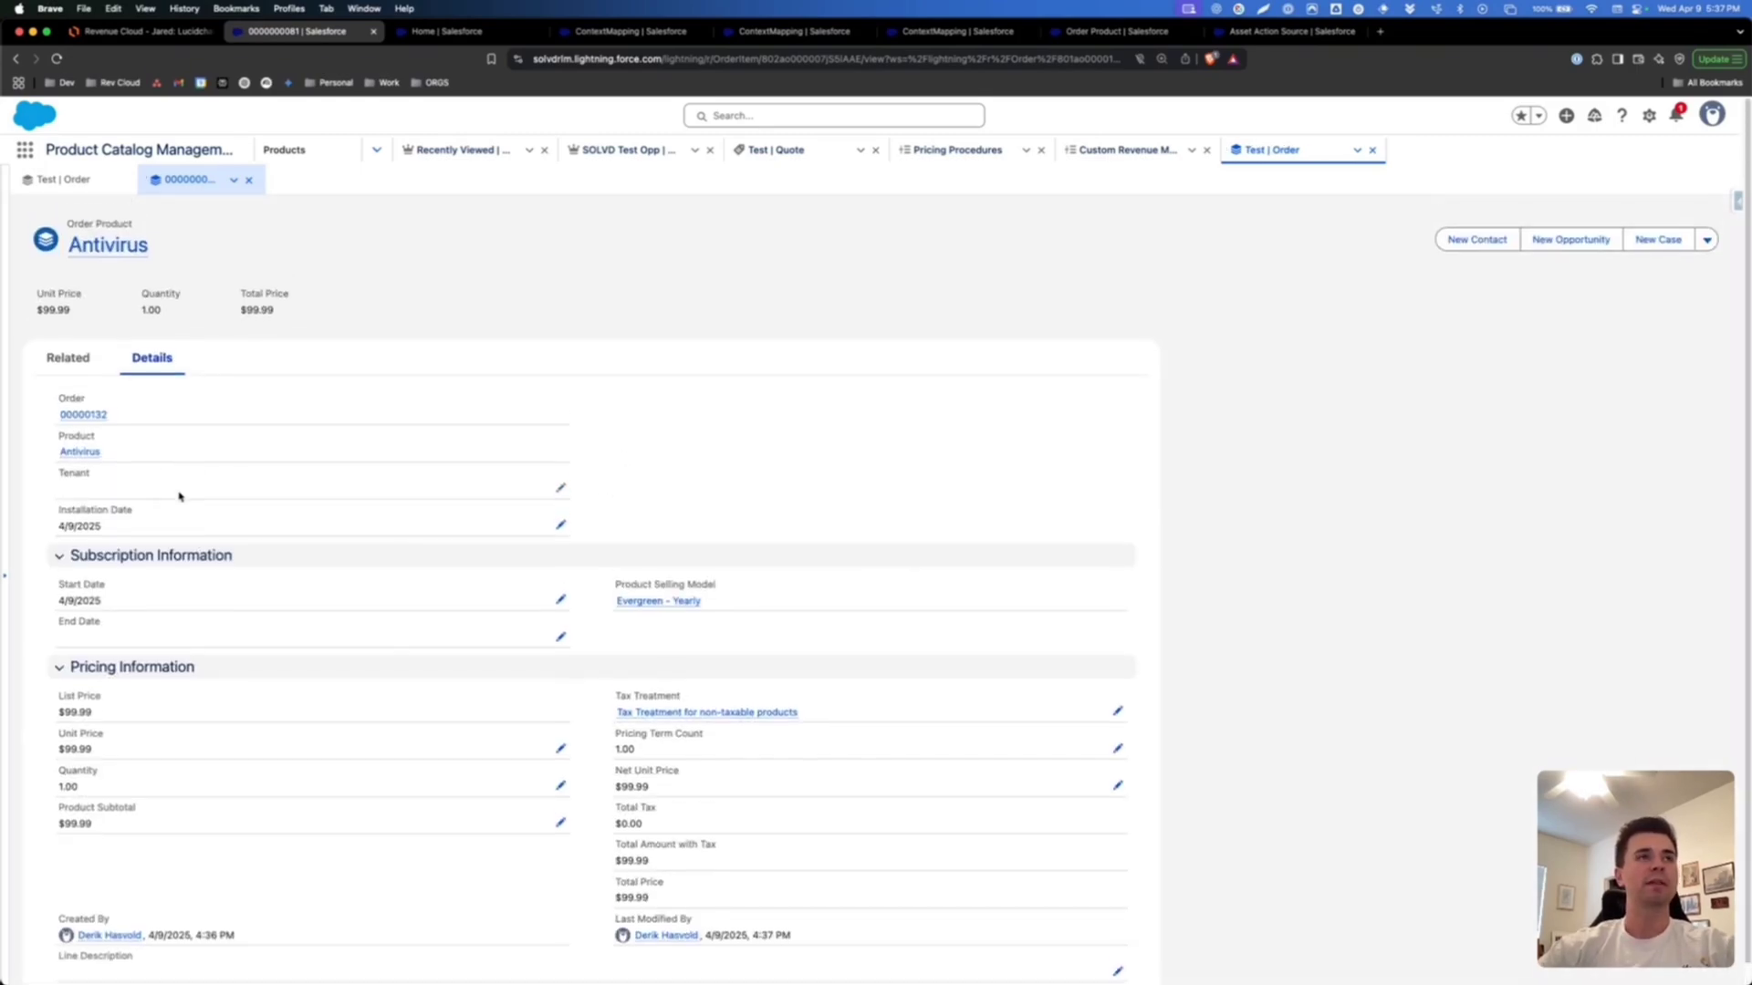
- Return to the Test order and select its Activated stage
click(70, 182)
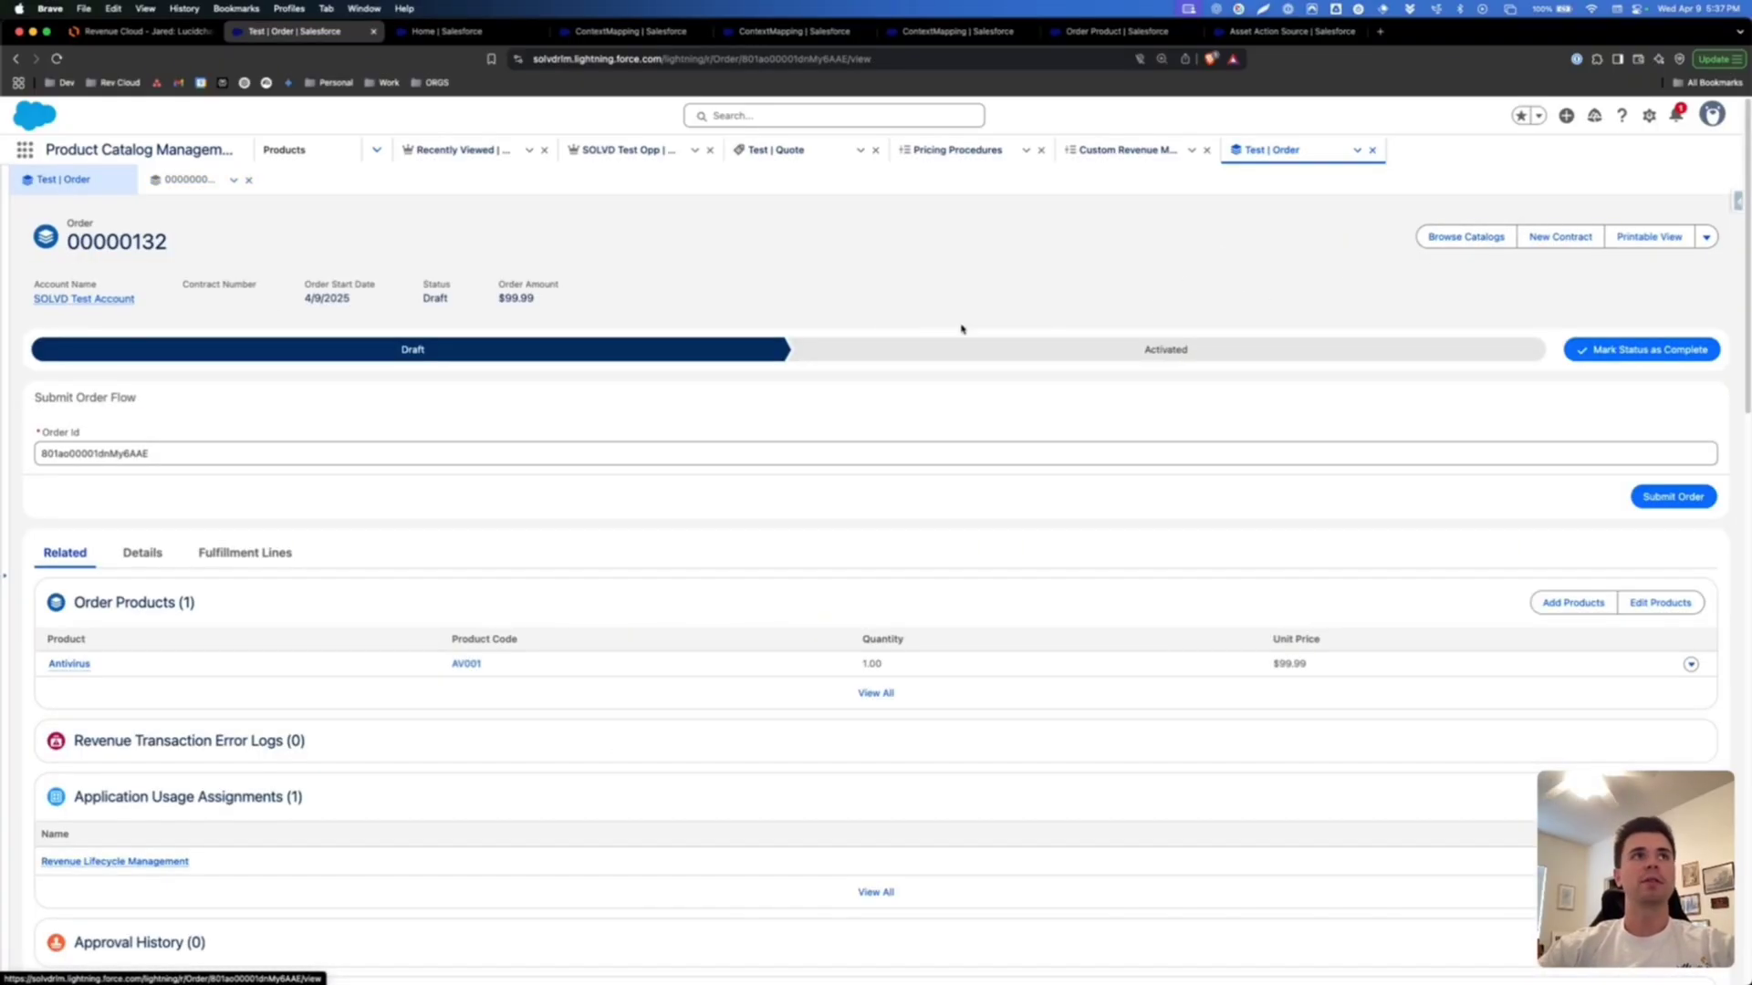
click(1210, 349)
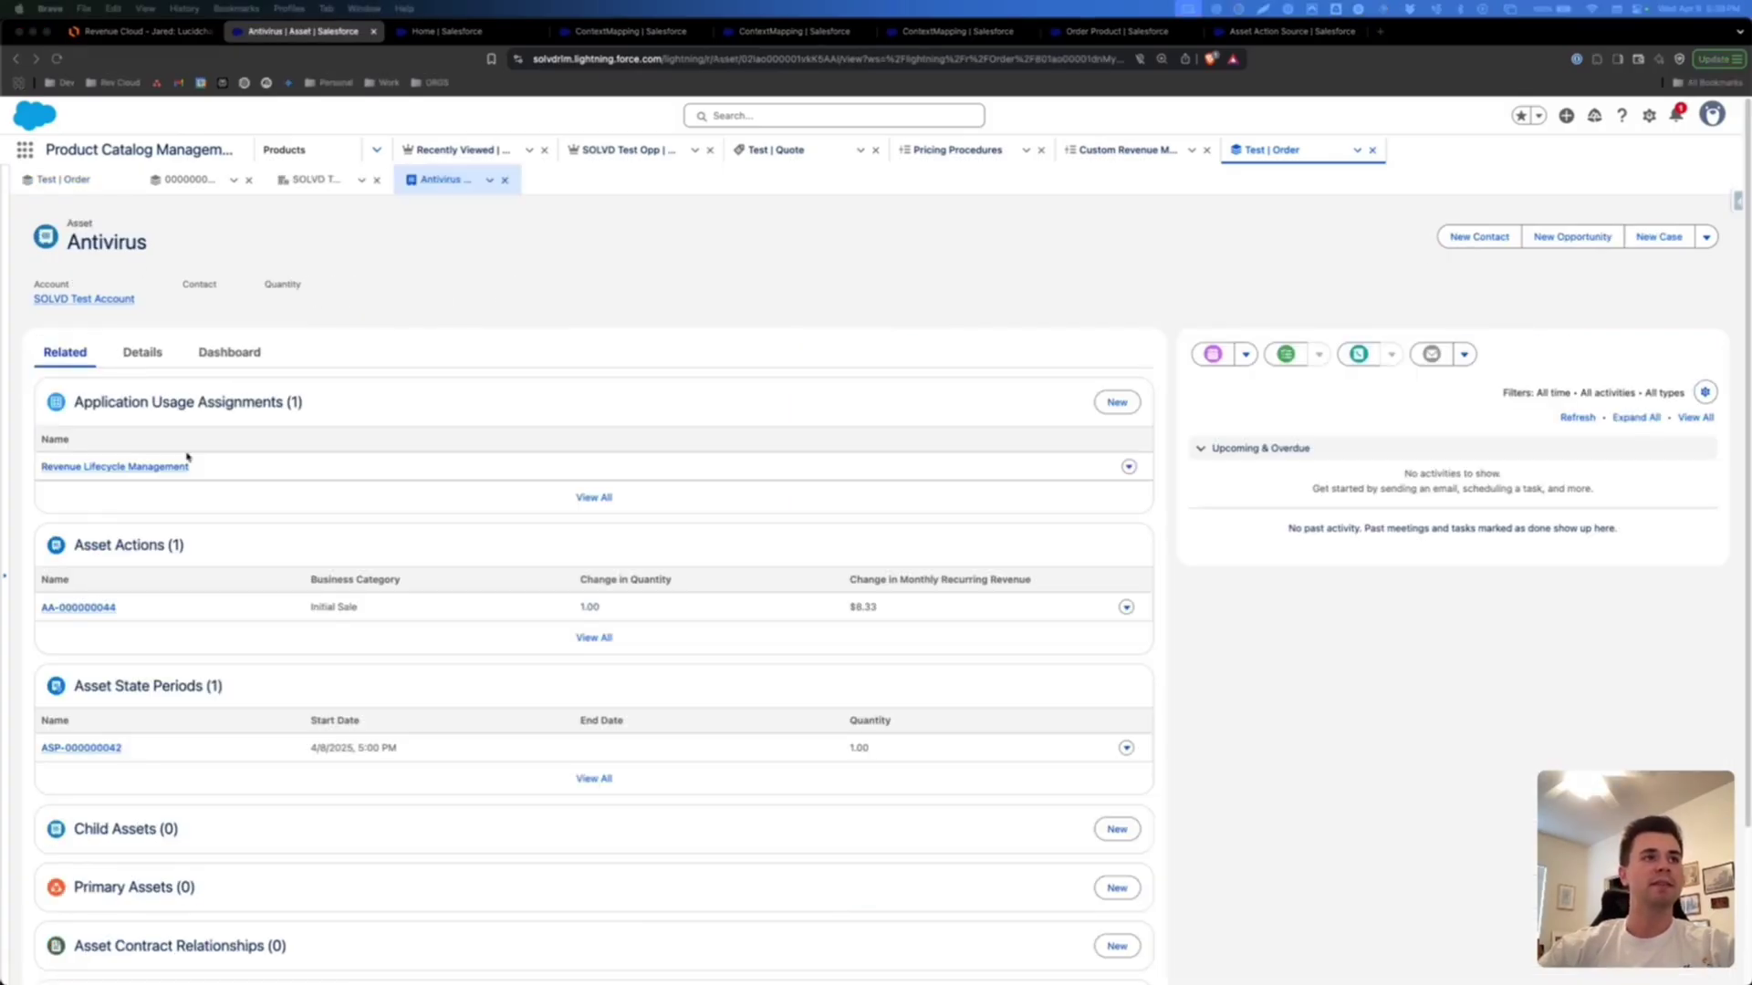
- Check the Install Date on the Asset Action Source under the Antivirus asset's action, and return to the Twin fielding diagram in Lucidchart
click(80, 607)
click(65, 352)
click(78, 461)
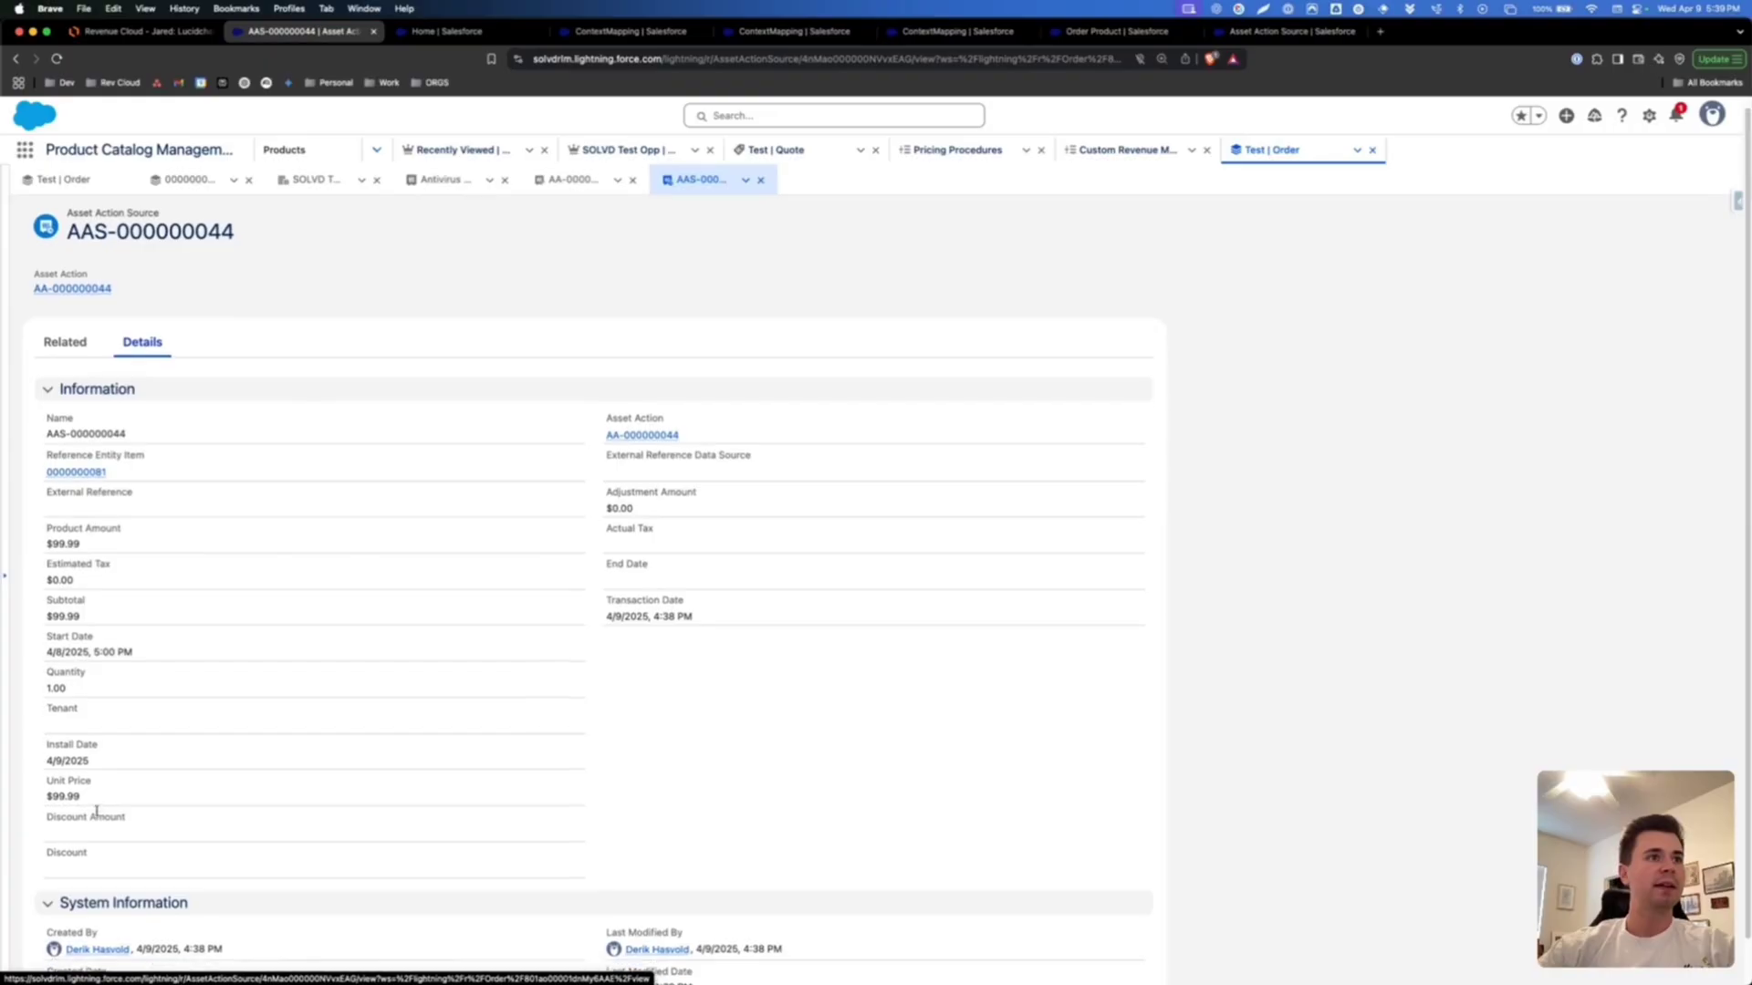
scroll(82, 748, down, 2)
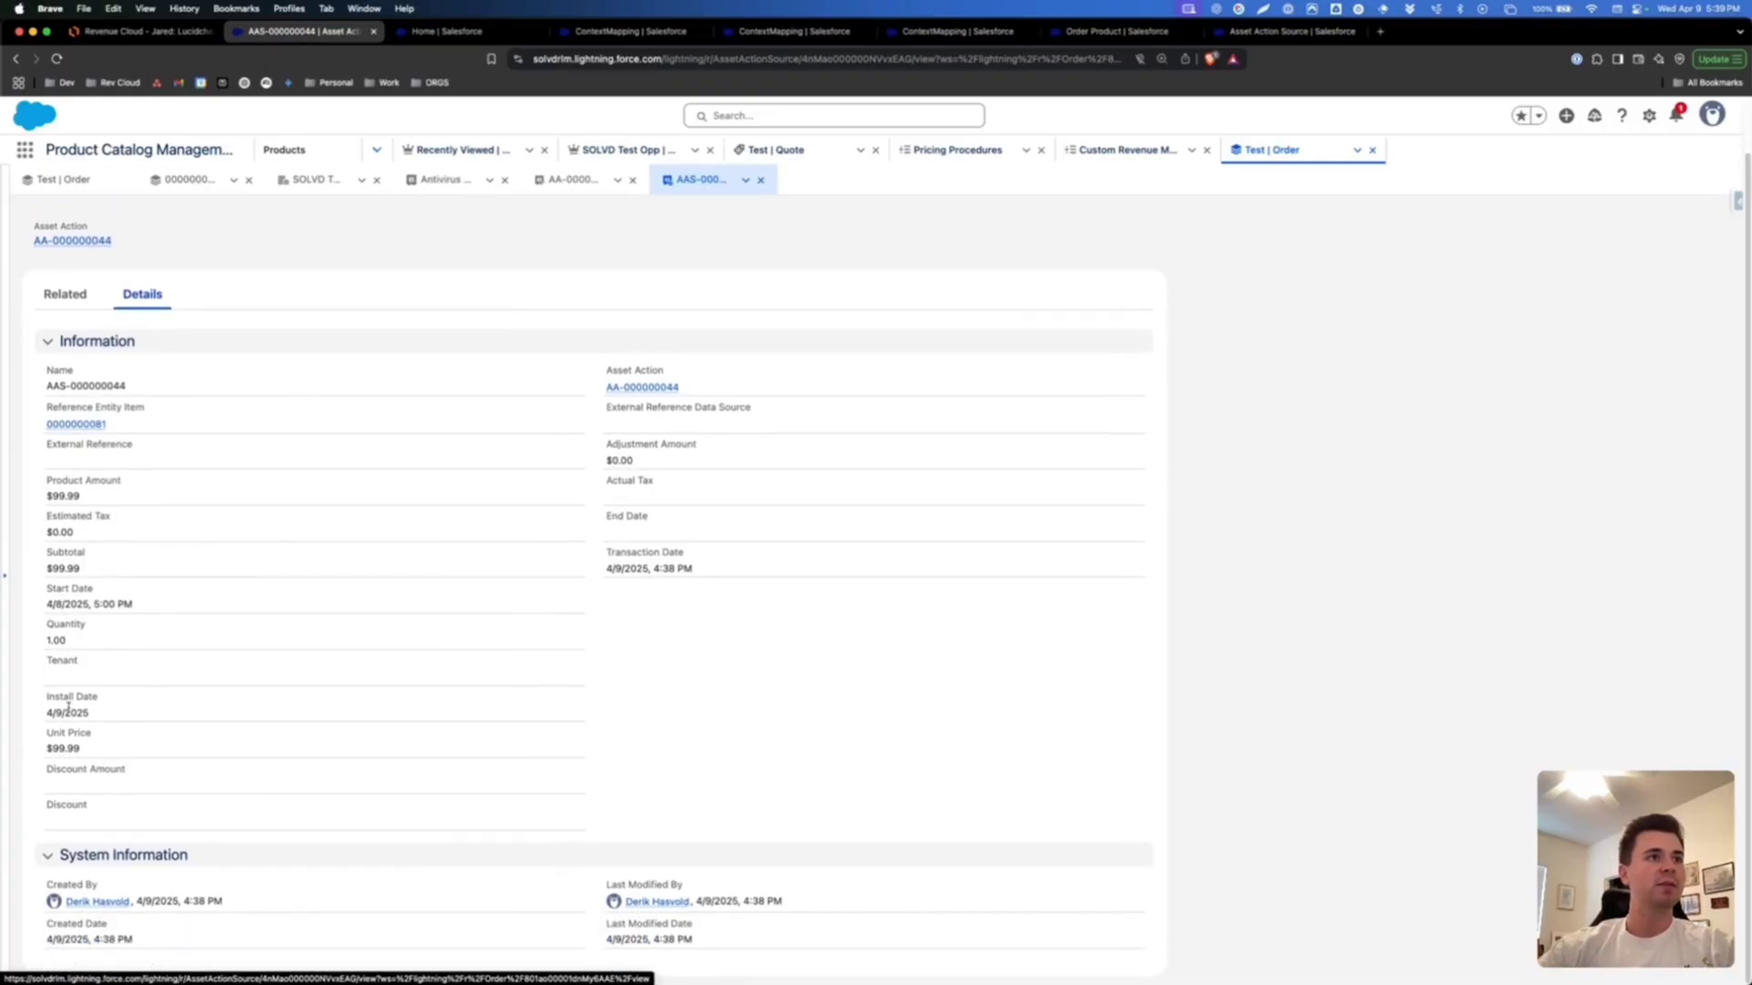
drag(49, 697, 97, 715)
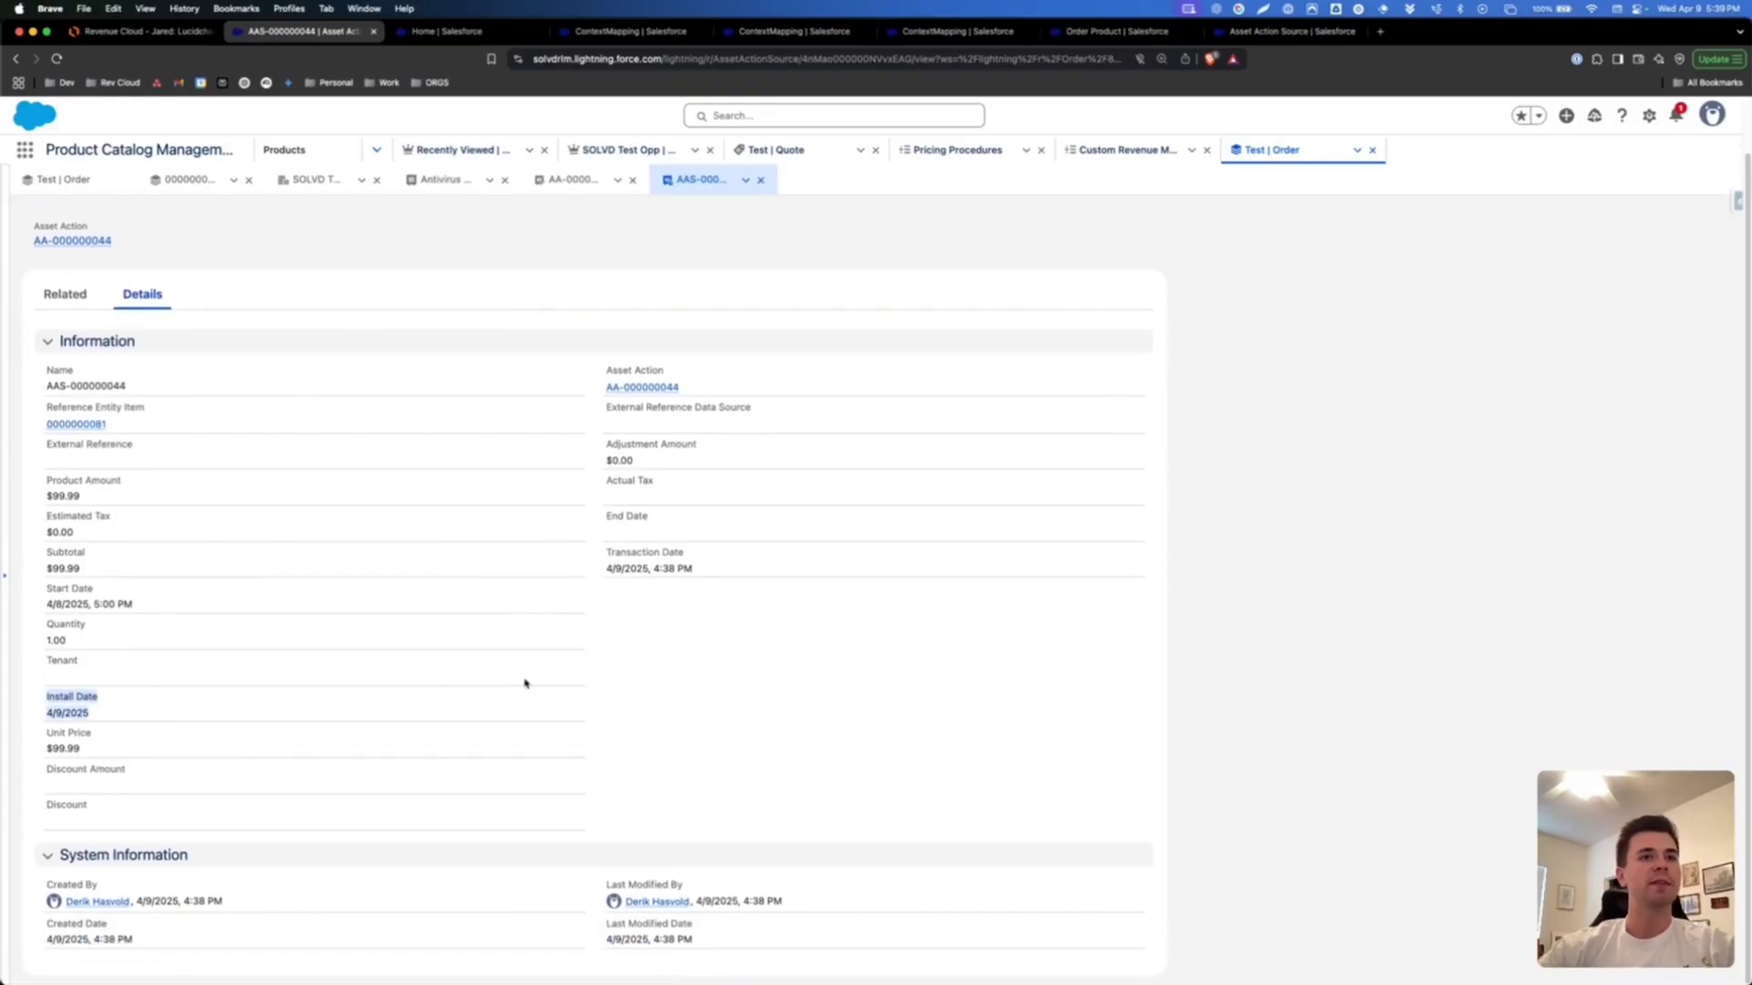
click(160, 32)
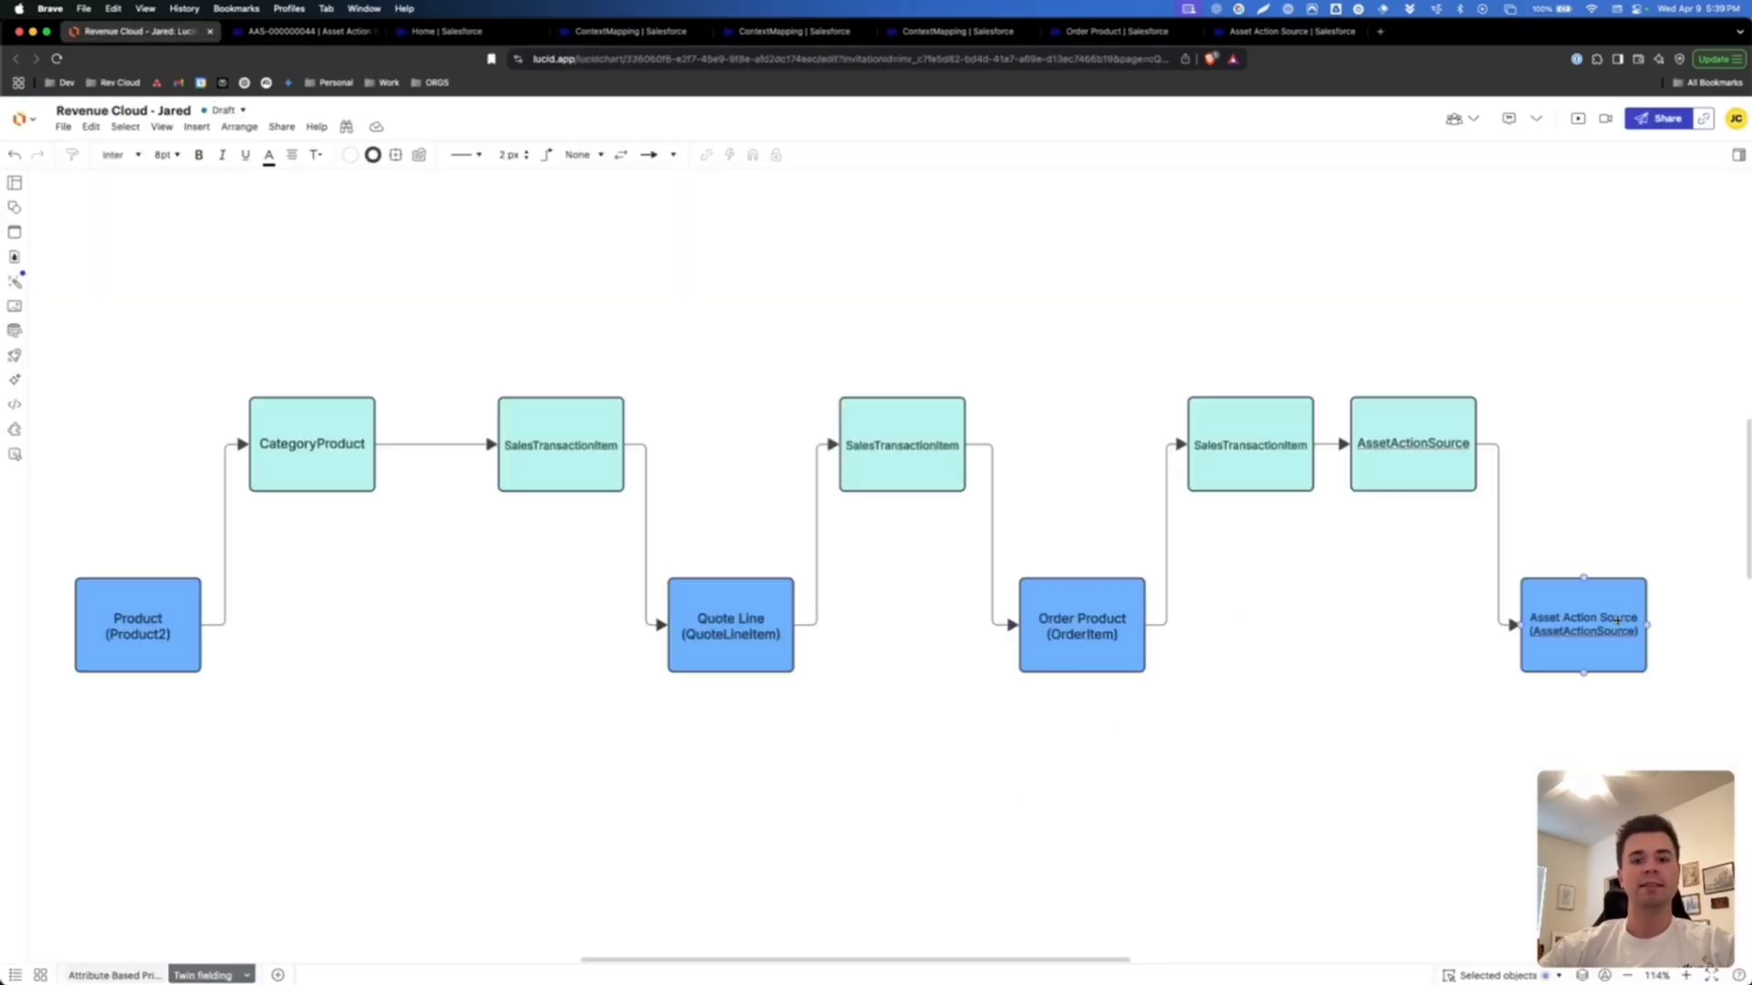